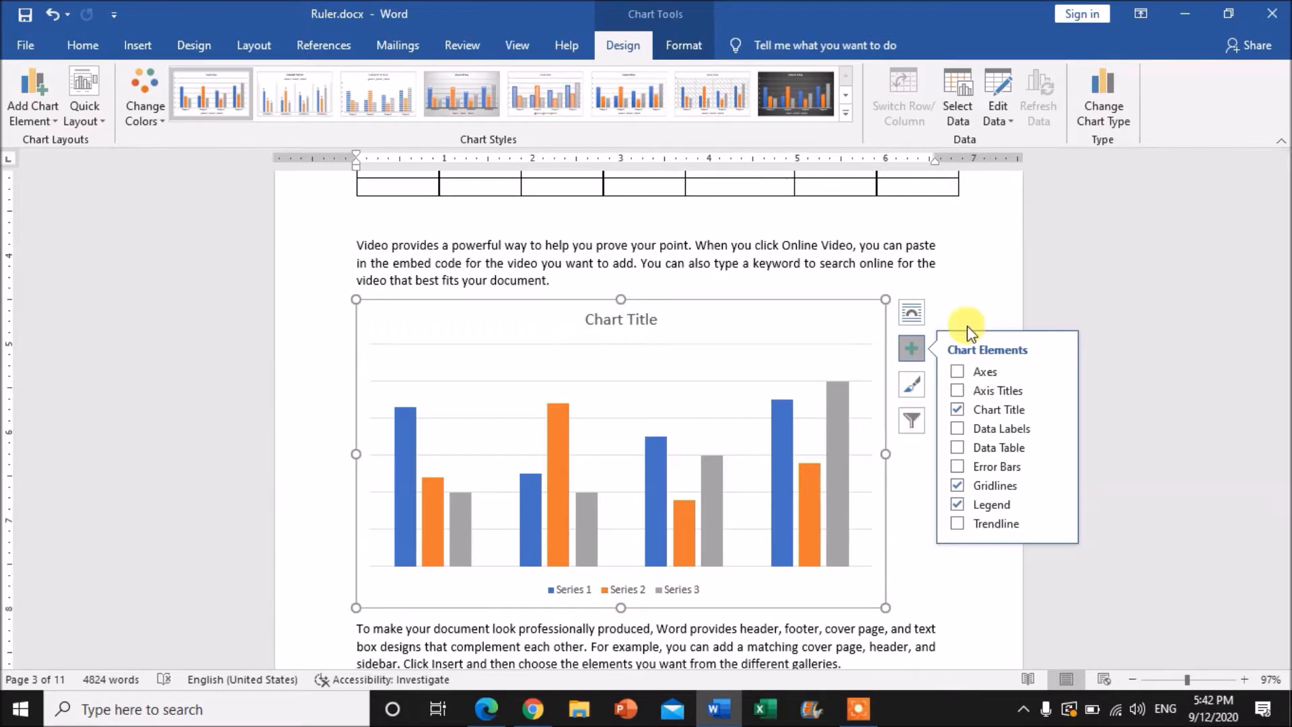
# Show the axes and the axis titles on the column chart, toggling each off and back on
pyautogui.click(958, 372)
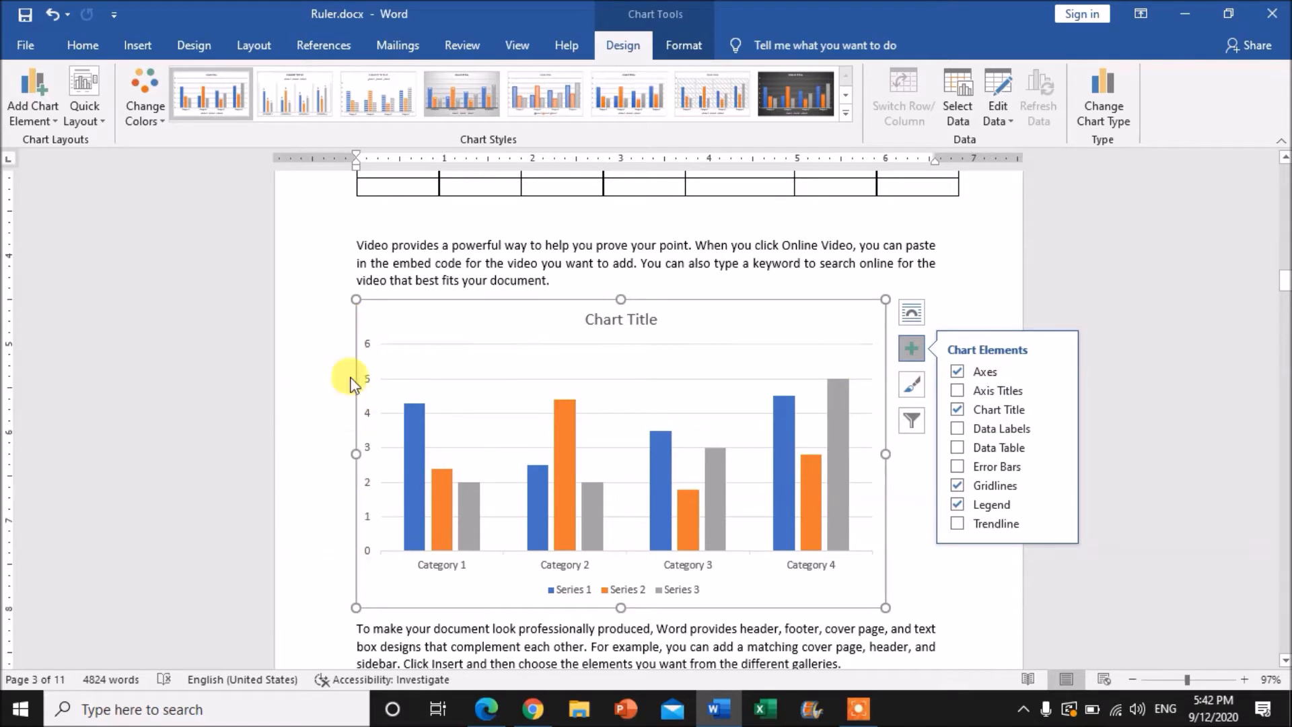
pyautogui.click(956, 372)
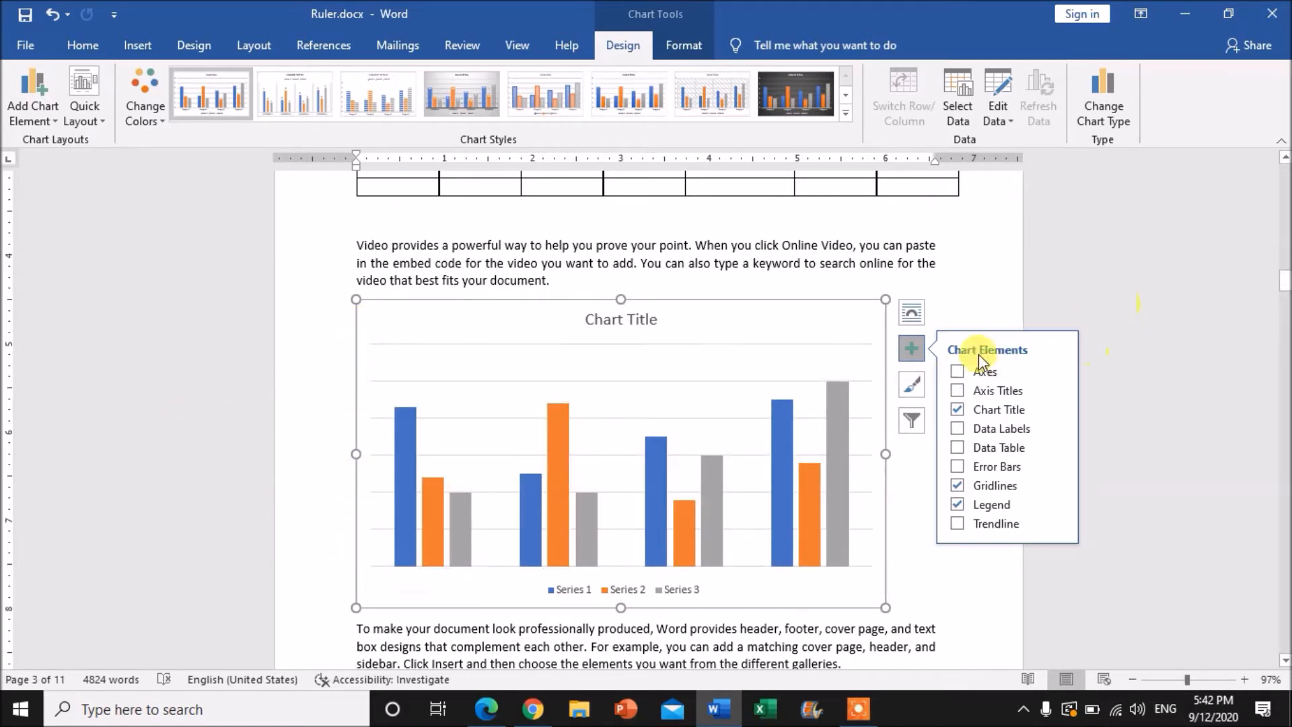
pyautogui.click(956, 372)
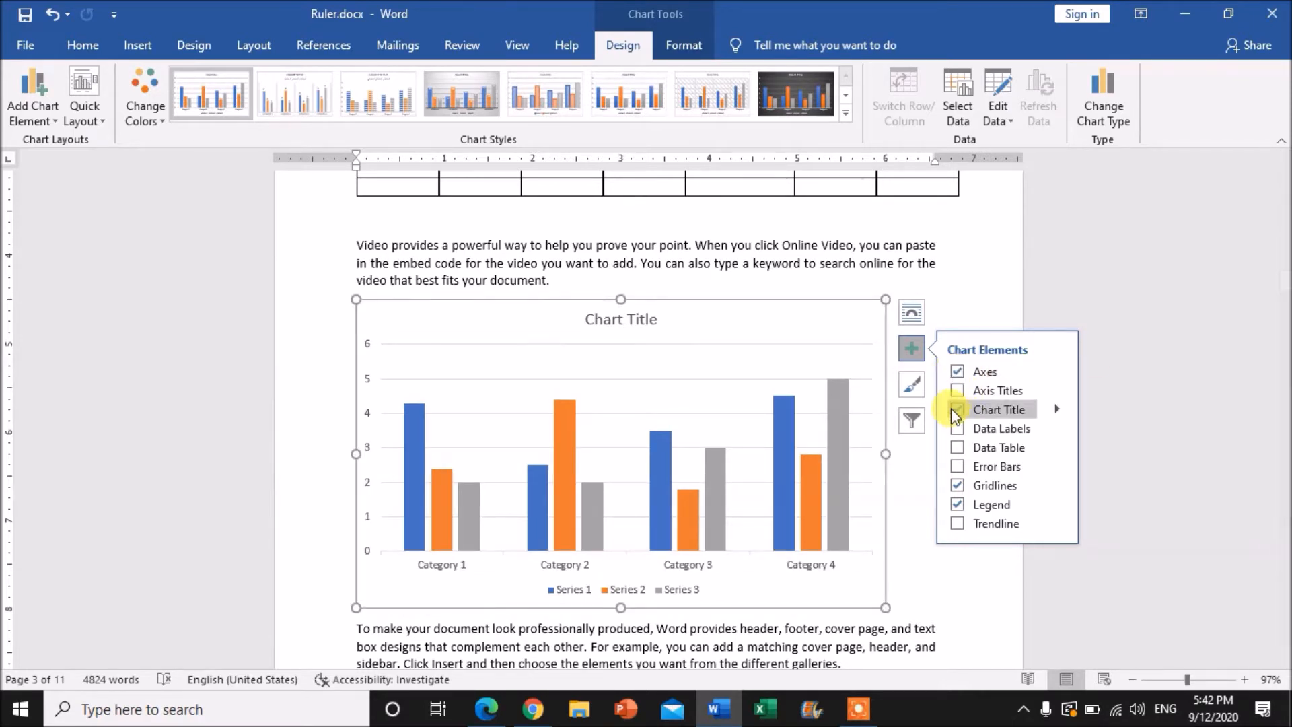
pyautogui.click(957, 391)
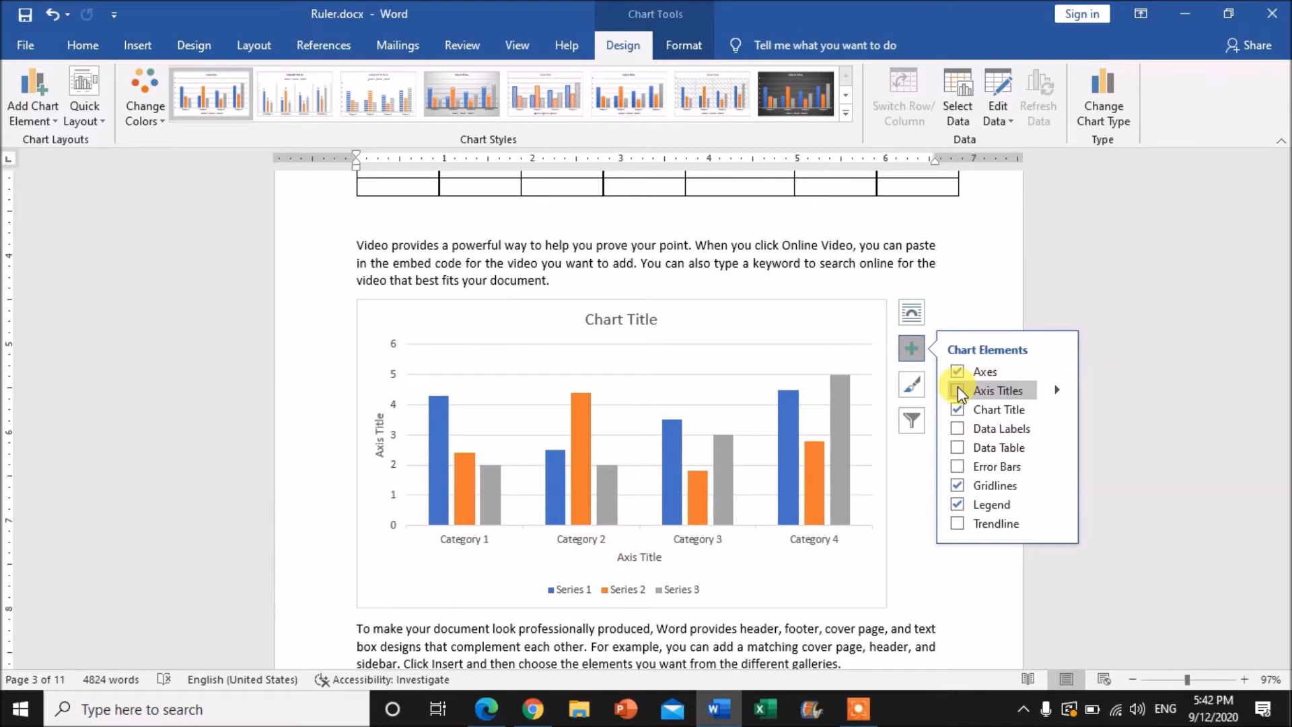
pyautogui.click(957, 391)
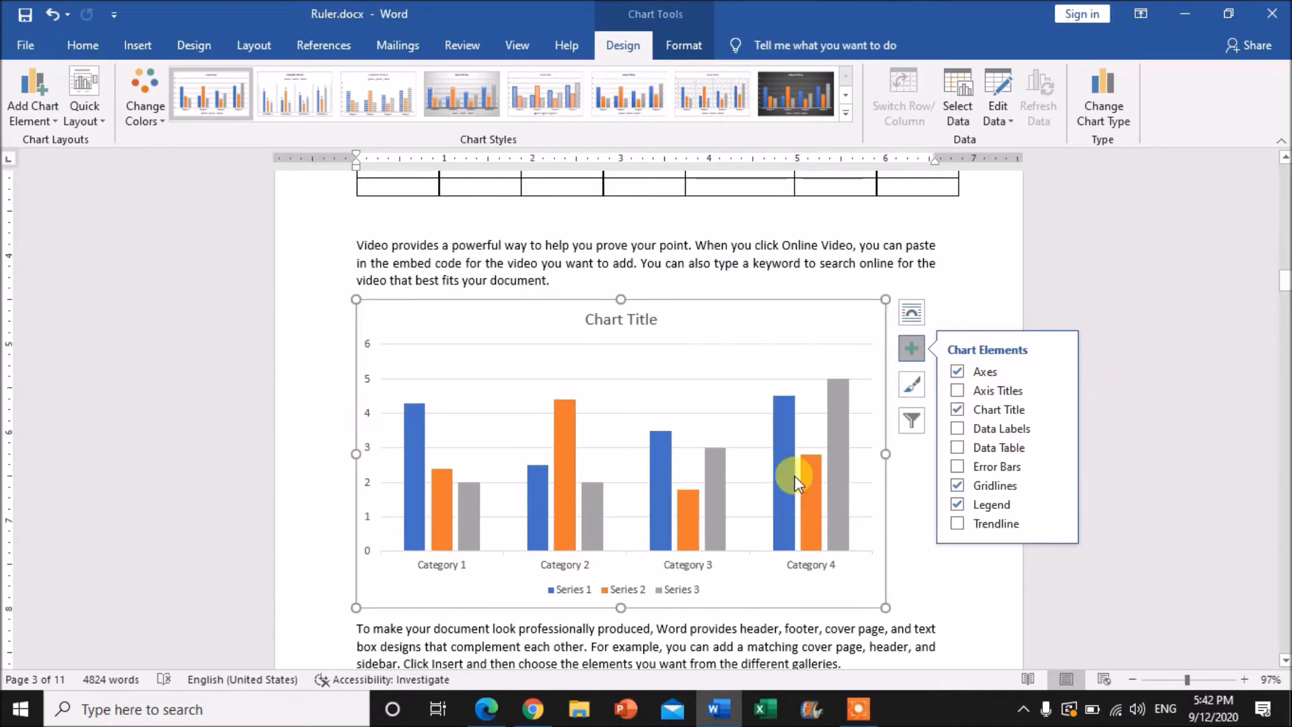
pyautogui.click(957, 391)
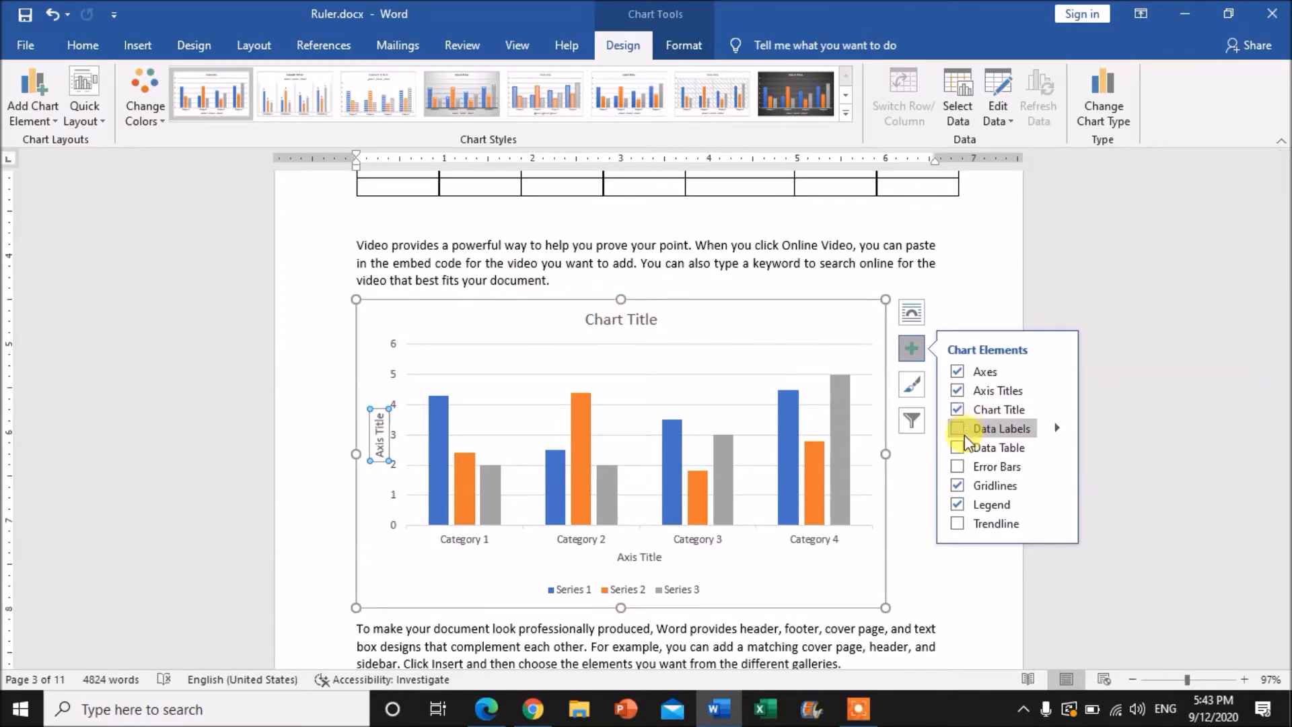
# Hide and restore the chart title, and add data labels to the columns
pyautogui.click(959, 409)
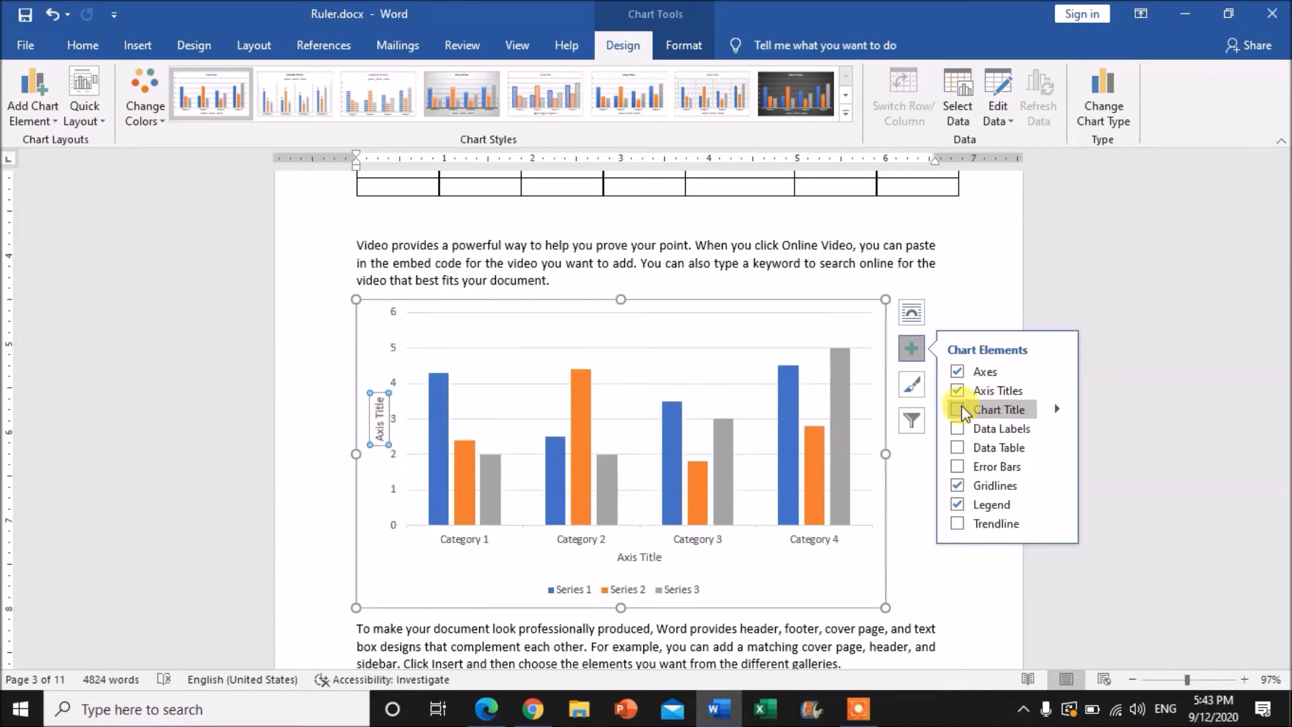
pyautogui.click(958, 410)
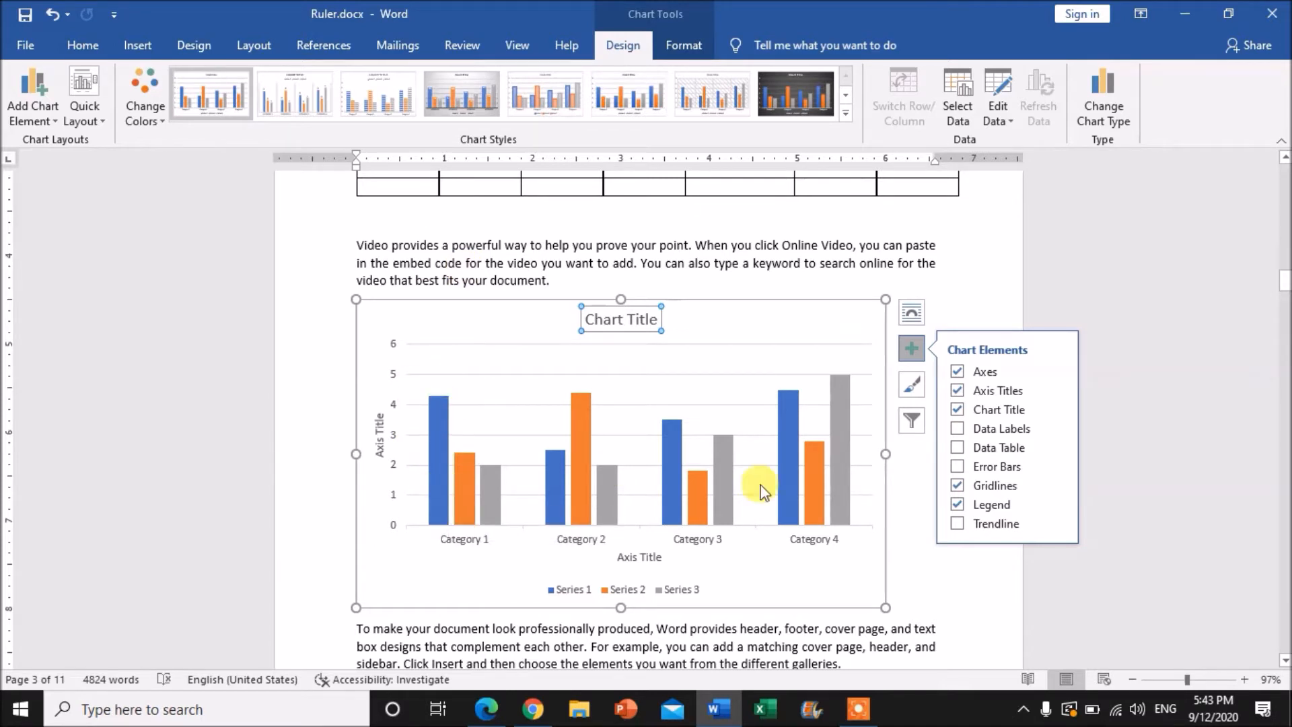
pyautogui.click(958, 432)
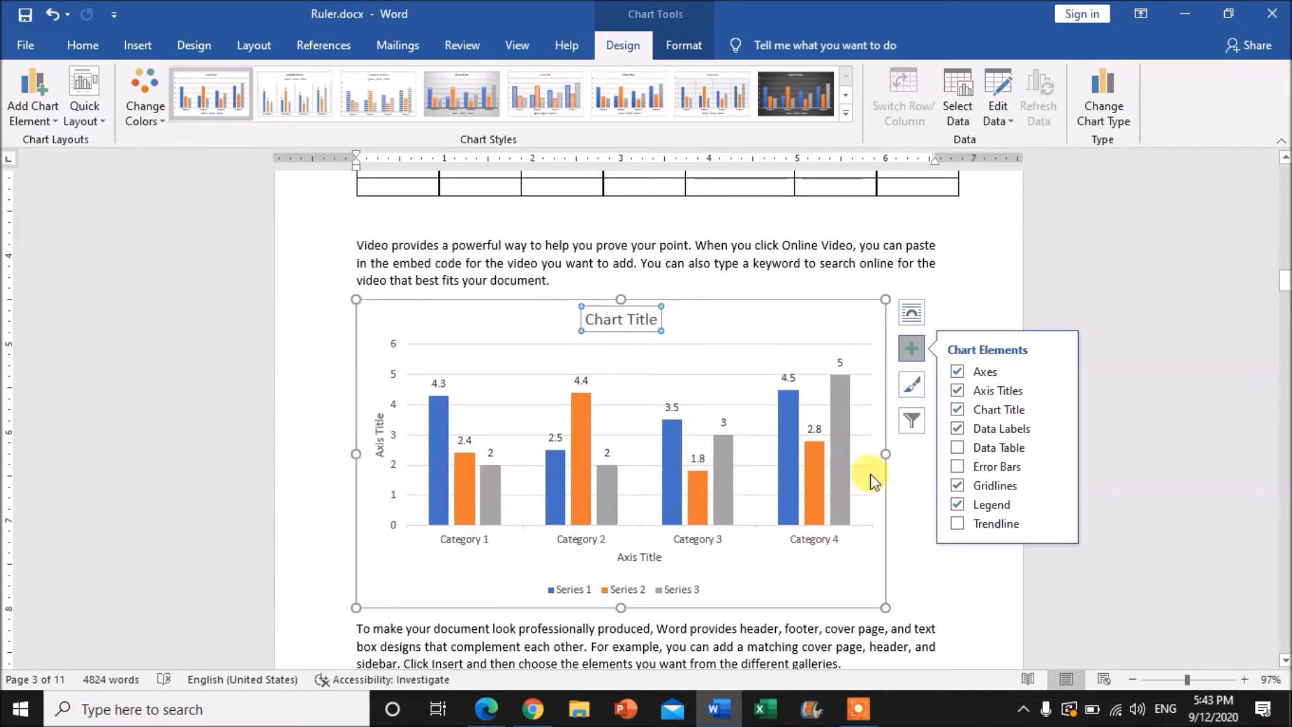
# Add a data table beneath the chart's plot area and remove it again
pyautogui.click(957, 447)
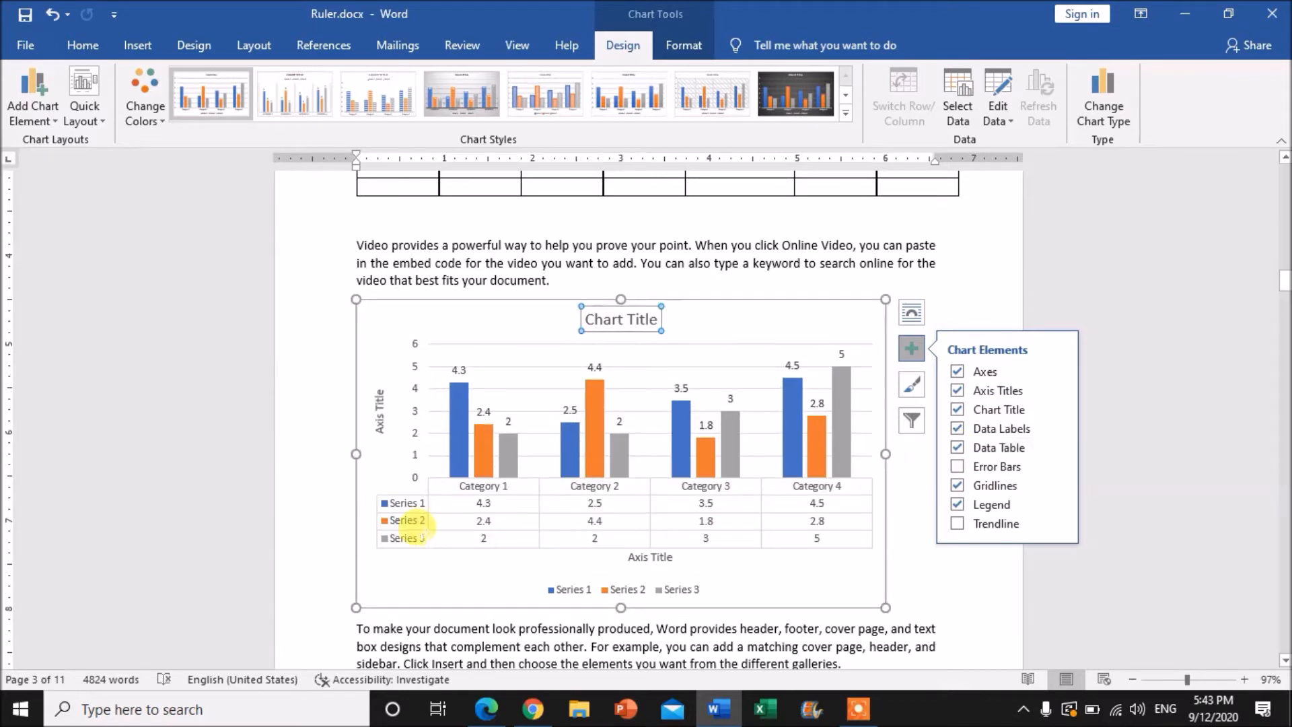
pyautogui.click(431, 502)
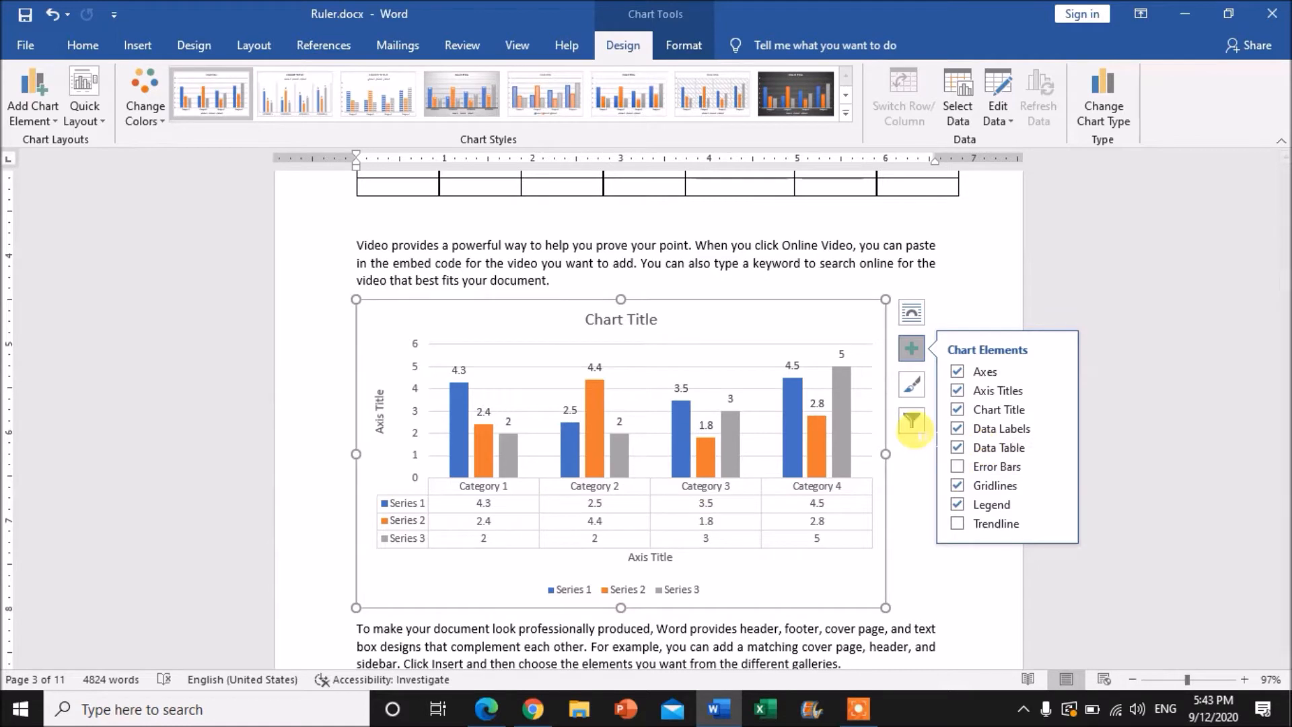
pyautogui.click(958, 448)
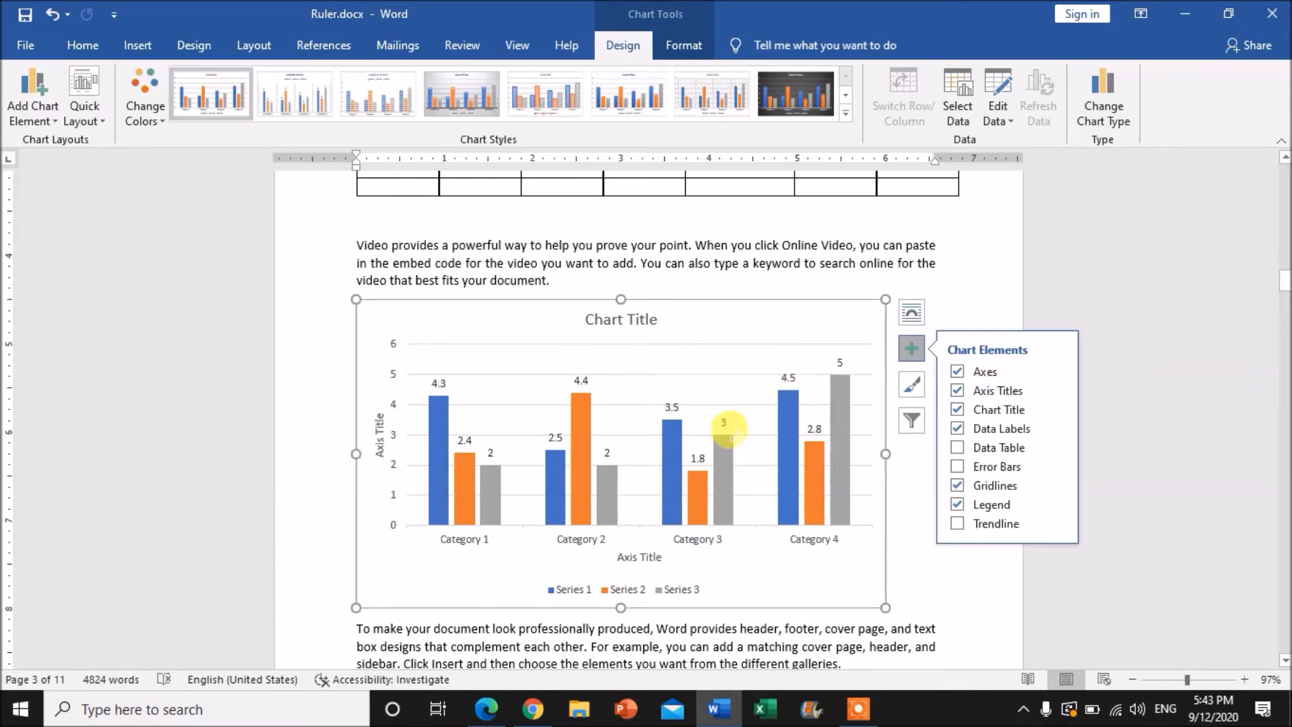
# Add error bars to the chart's columns, and toggle the gridlines off and back on
pyautogui.click(958, 467)
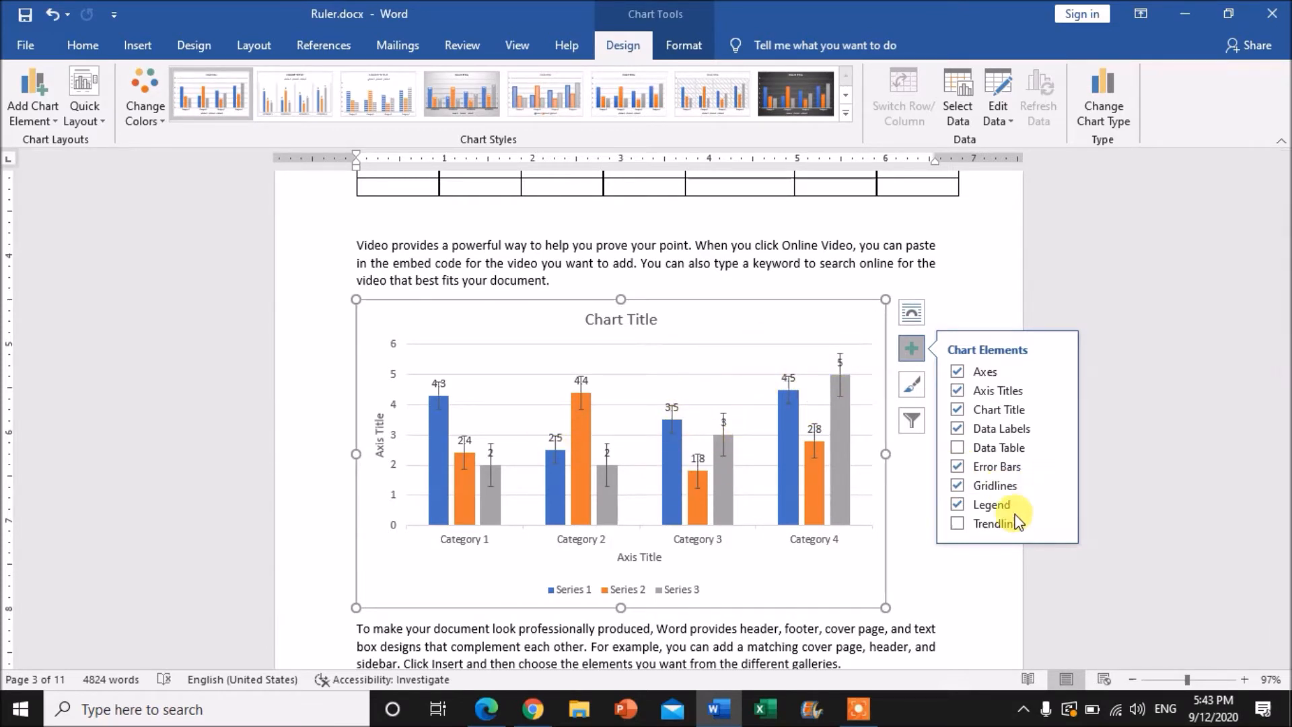
pyautogui.click(957, 485)
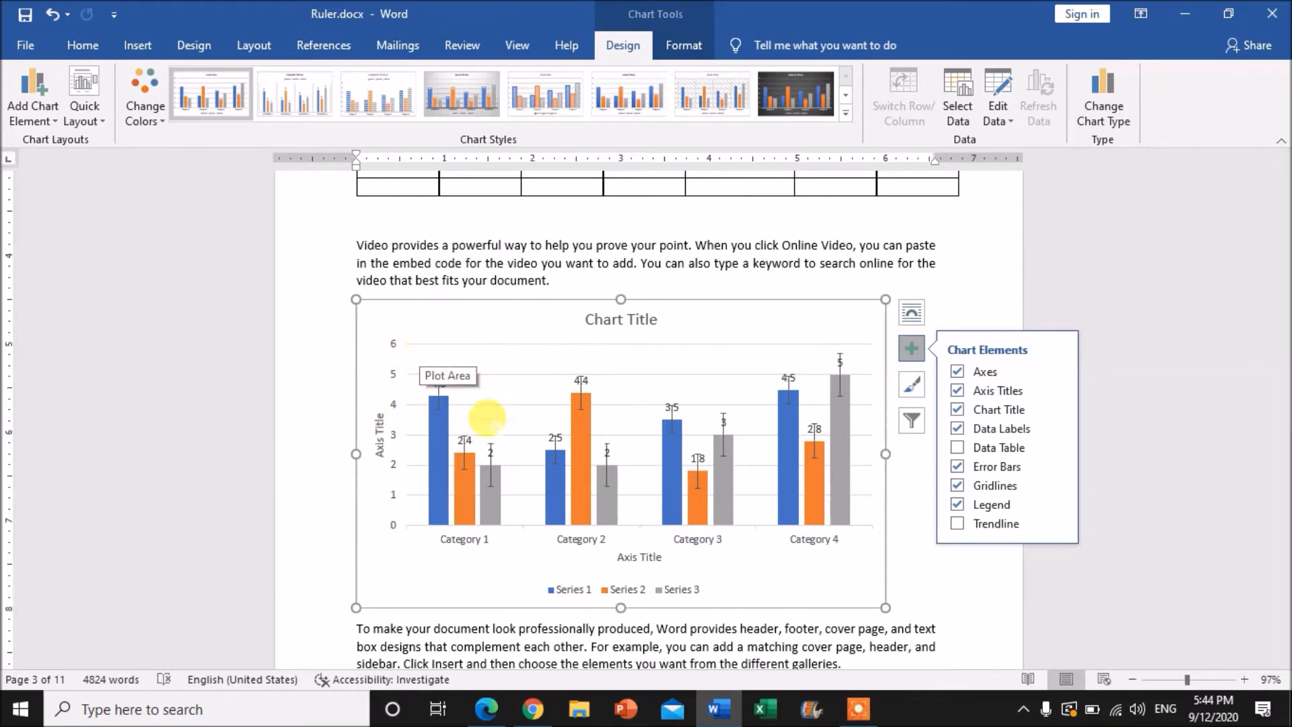
pyautogui.click(960, 488)
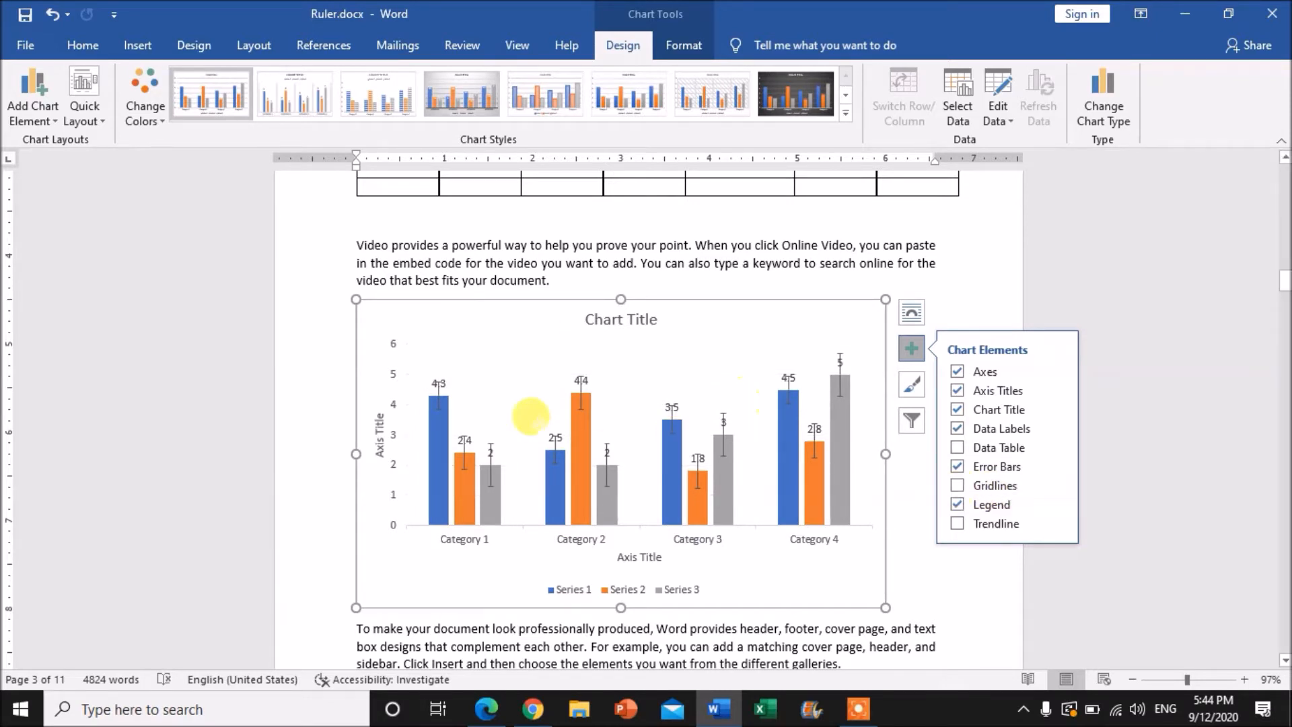
pyautogui.click(956, 488)
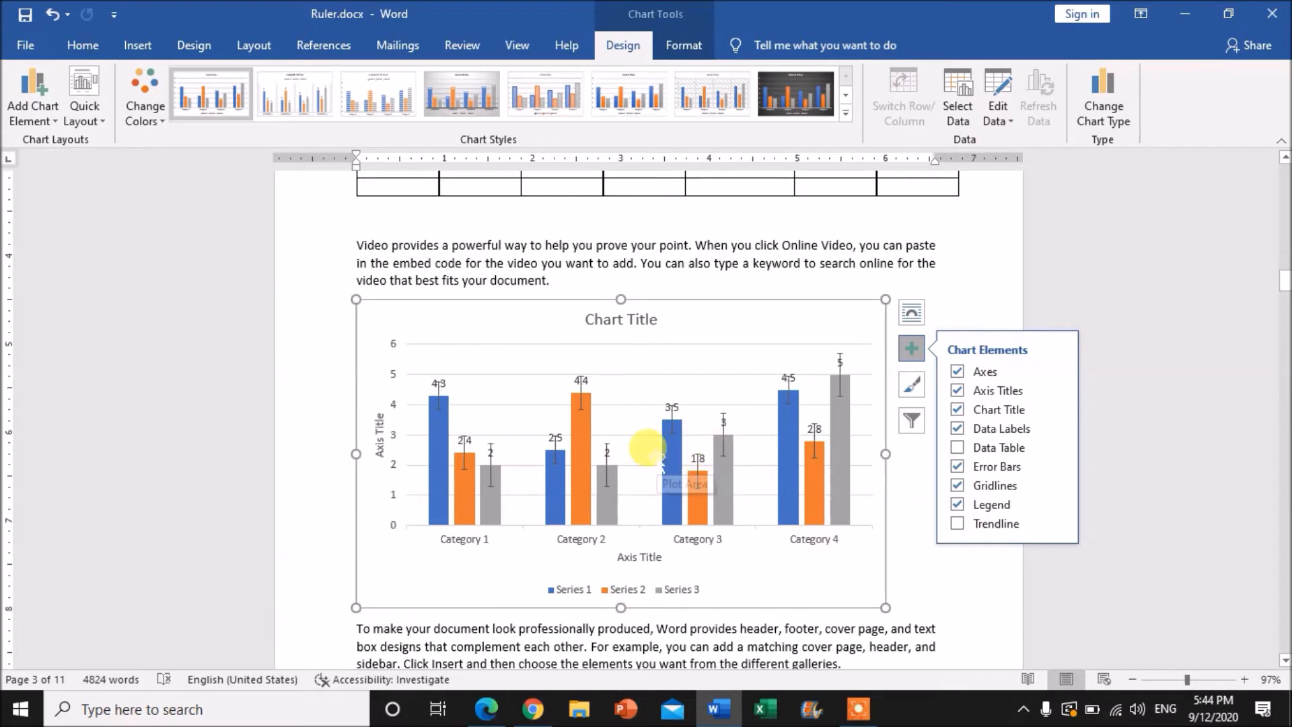
# Remove the chart's legend and add it back so that it sits to the right of the plot area
pyautogui.click(964, 507)
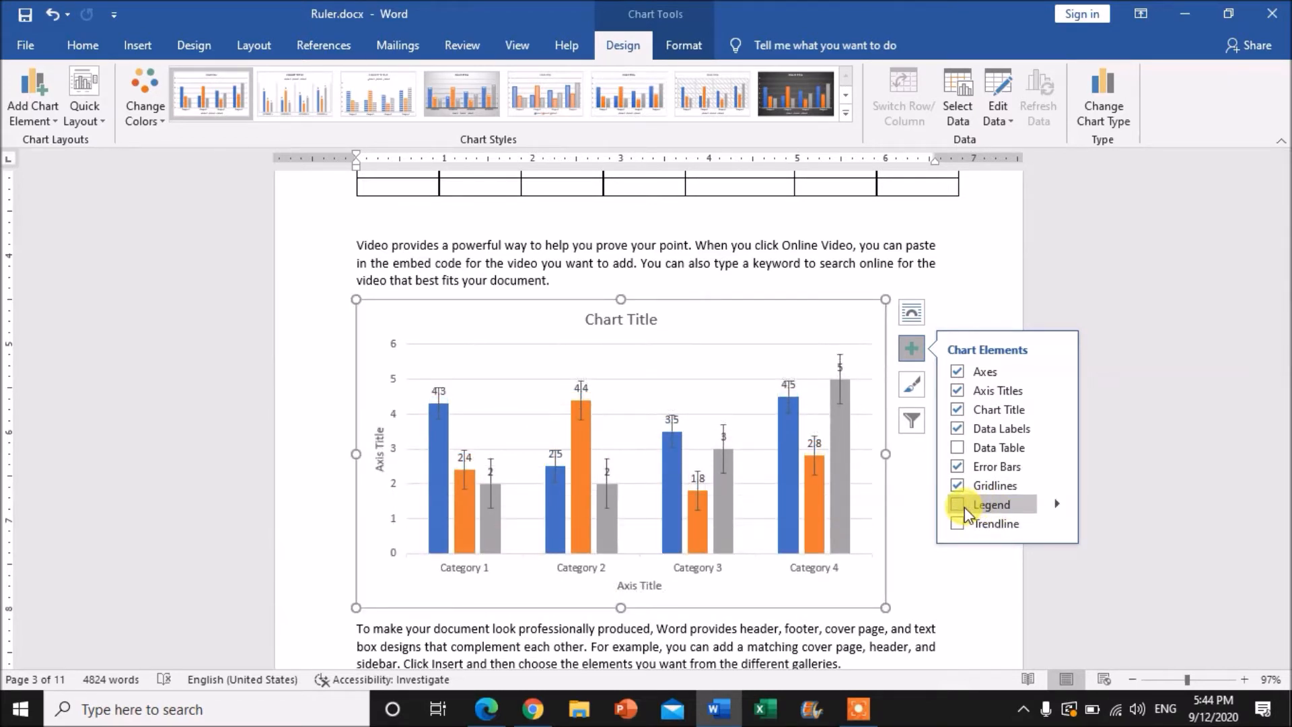
pyautogui.click(964, 507)
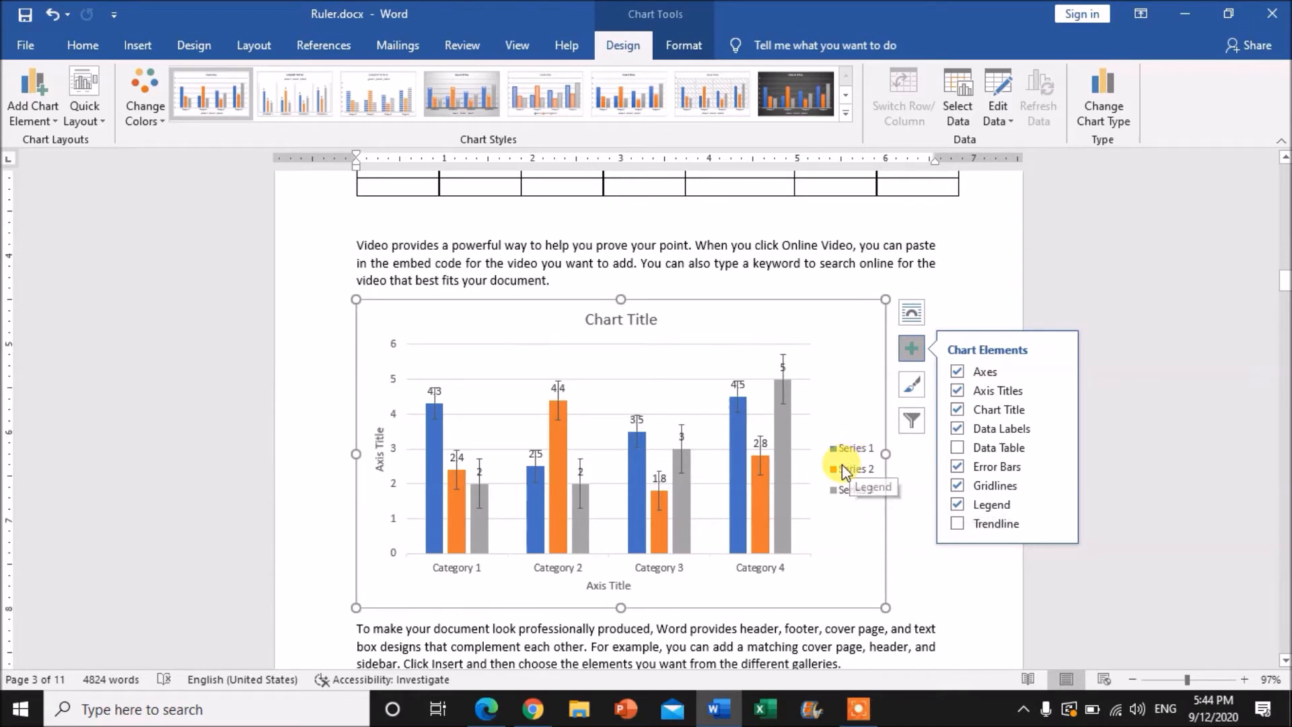
pyautogui.click(955, 505)
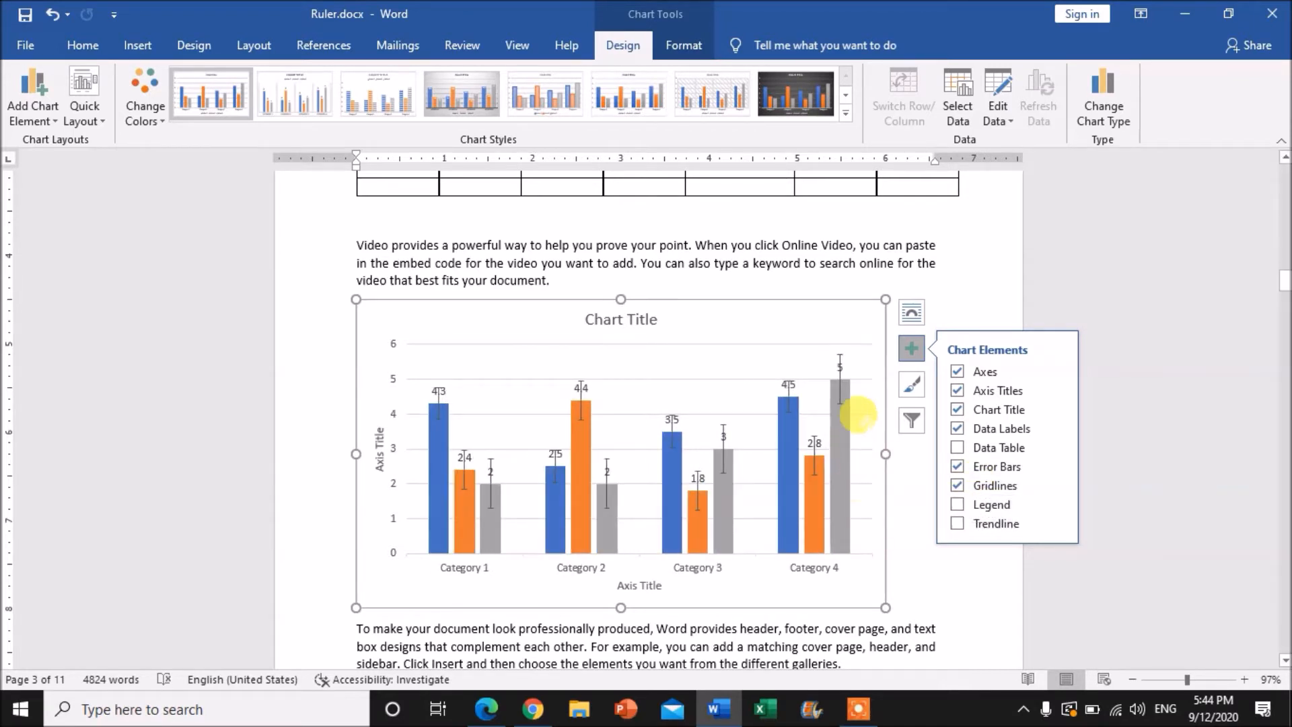
pyautogui.click(955, 505)
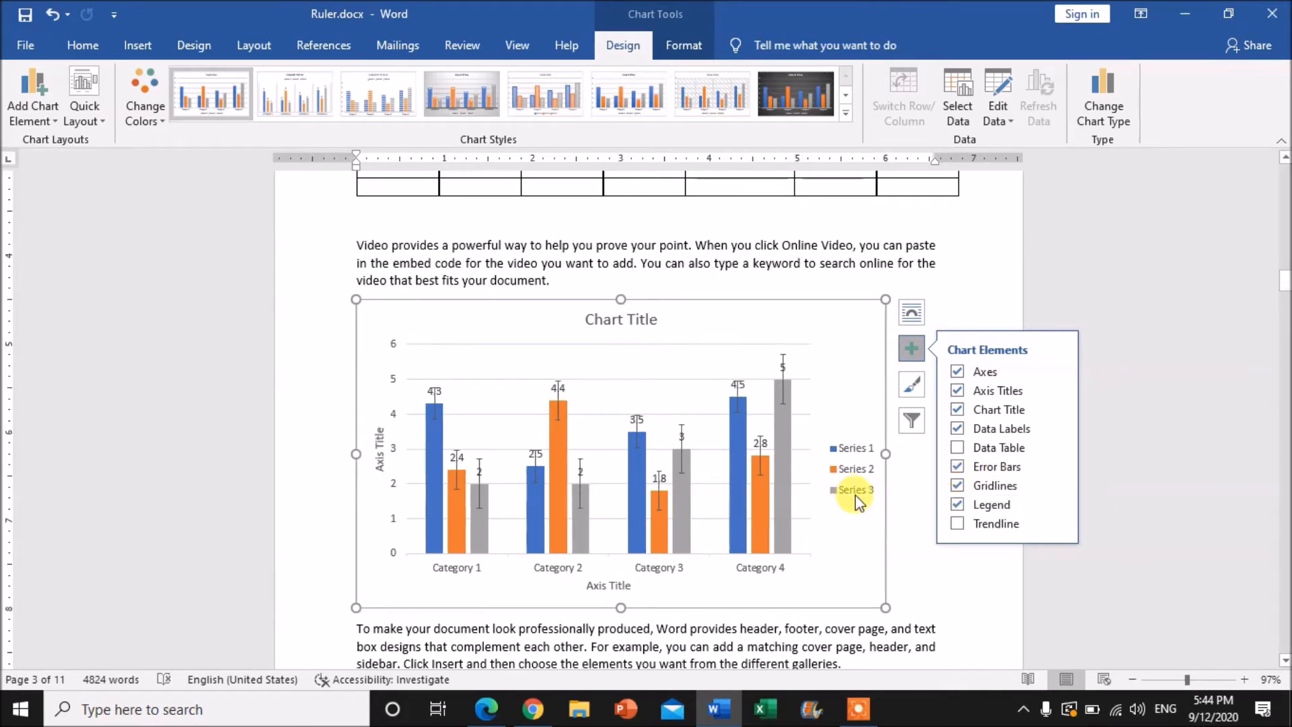
# Add a trendline based on Series 1 to the chart and remove it again
pyautogui.click(958, 524)
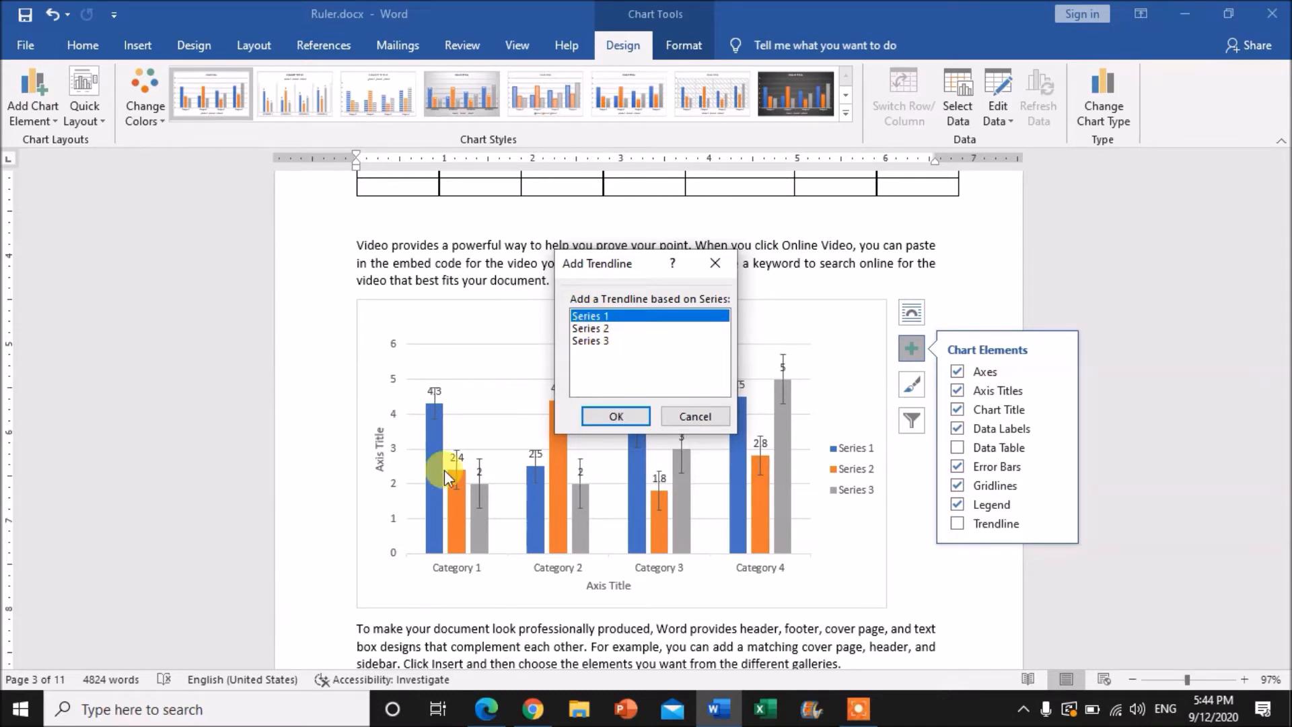
pyautogui.click(715, 415)
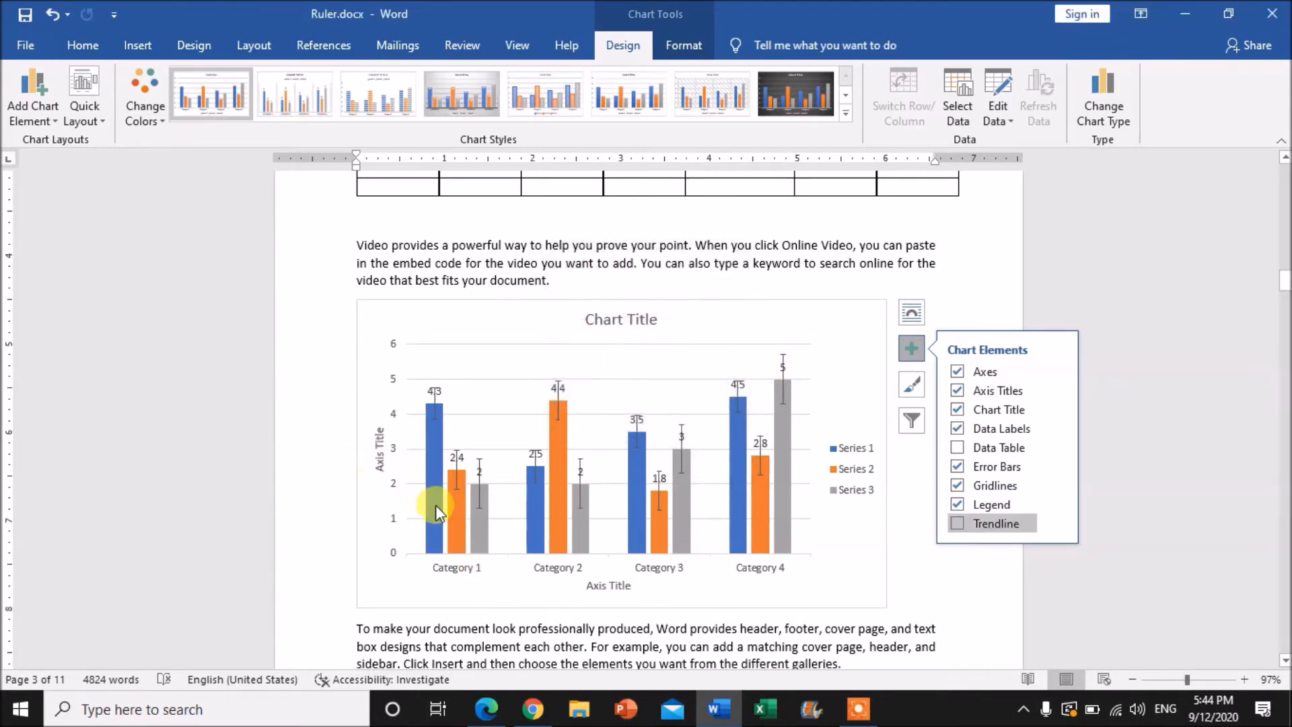
pyautogui.click(437, 507)
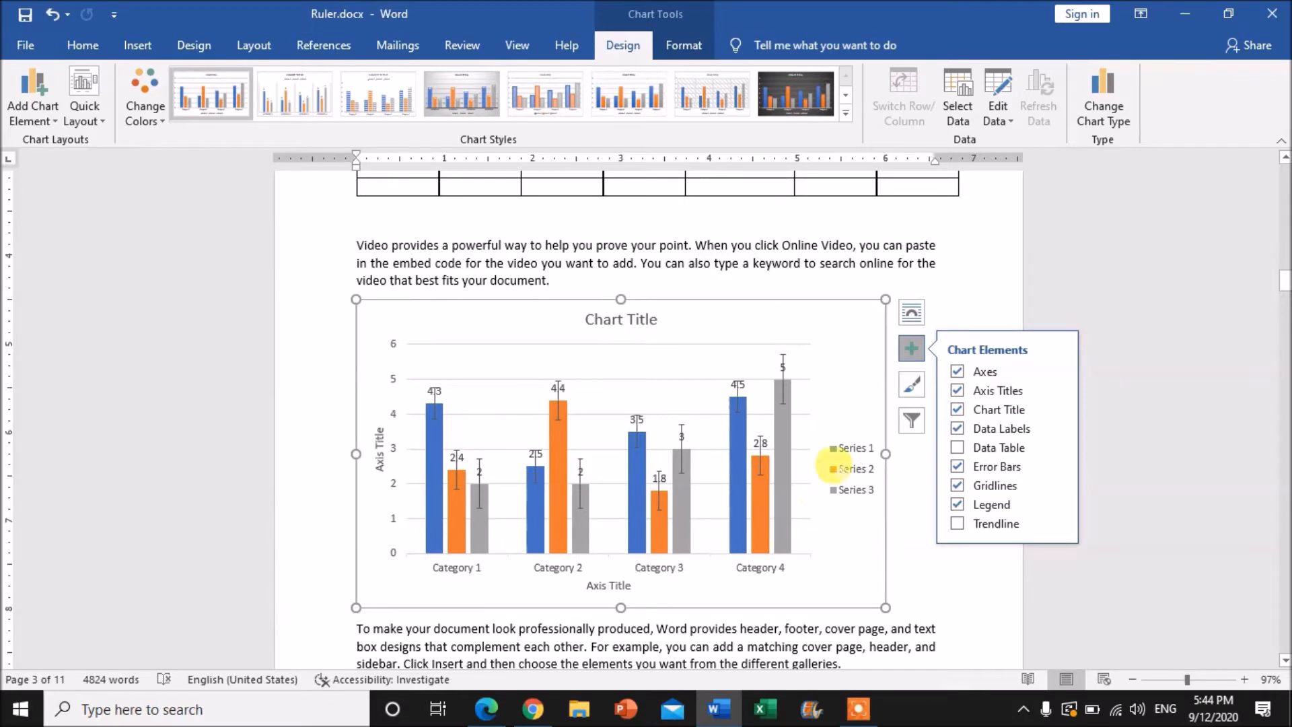
pyautogui.click(959, 524)
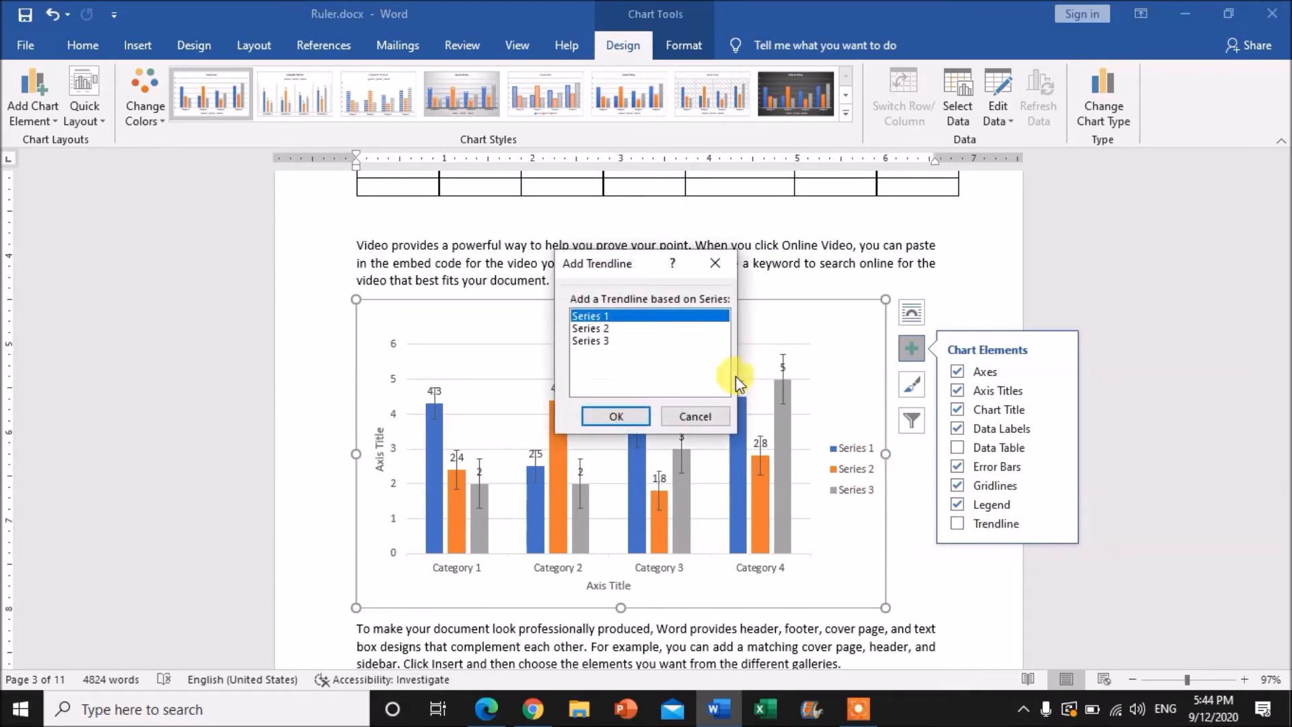
pyautogui.click(599, 415)
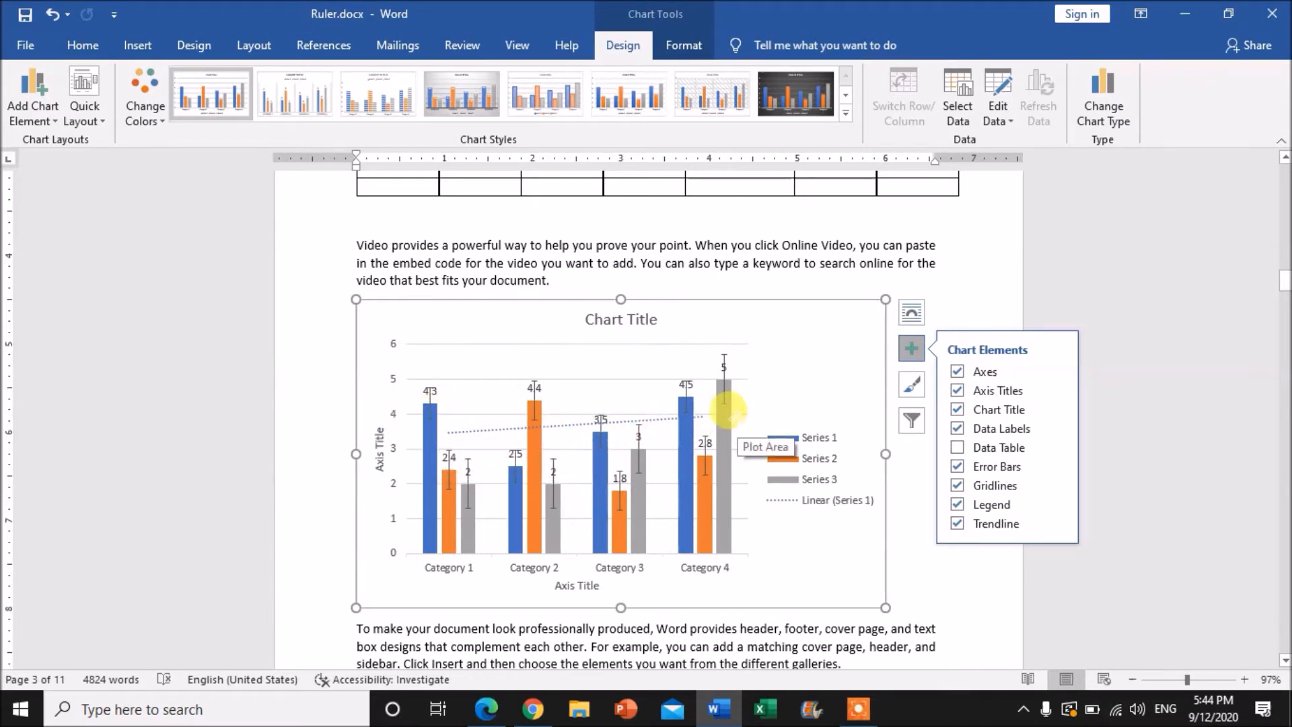
pyautogui.click(955, 525)
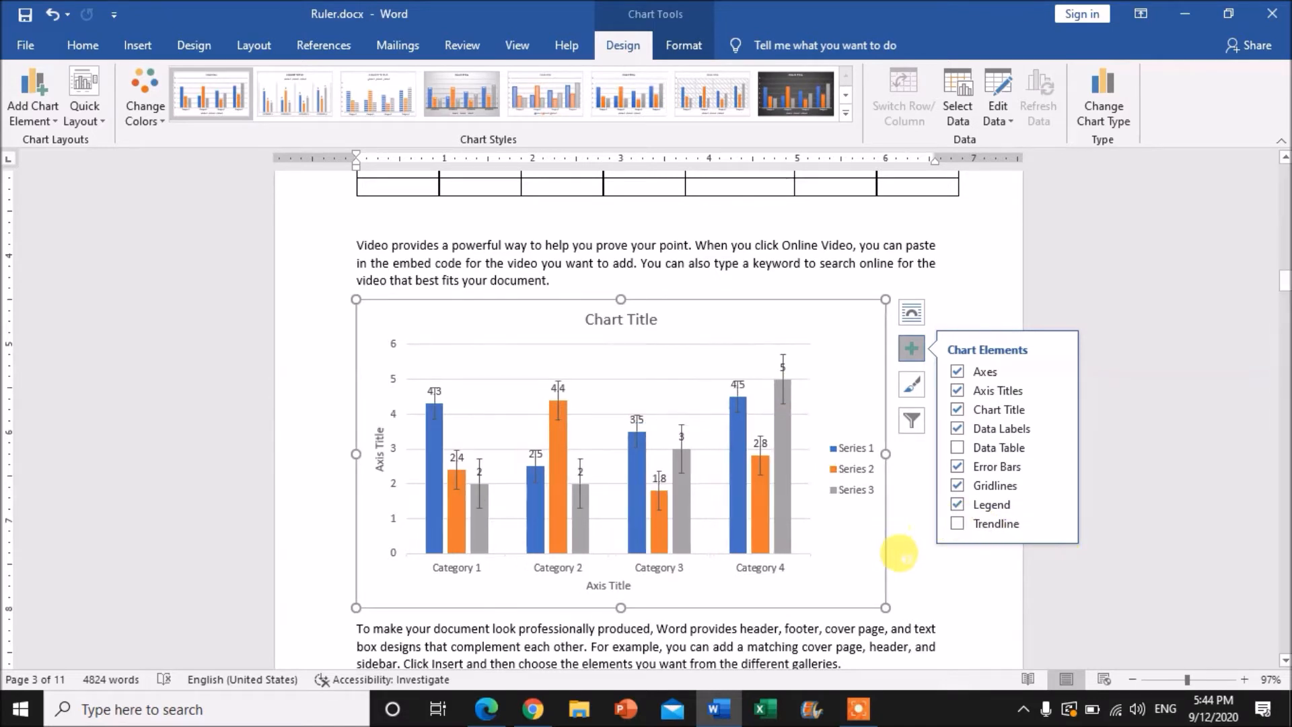
# Try several chart styles, including the dark gradient one, ending with the dark style that has glowing outlined columns
pyautogui.click(917, 387)
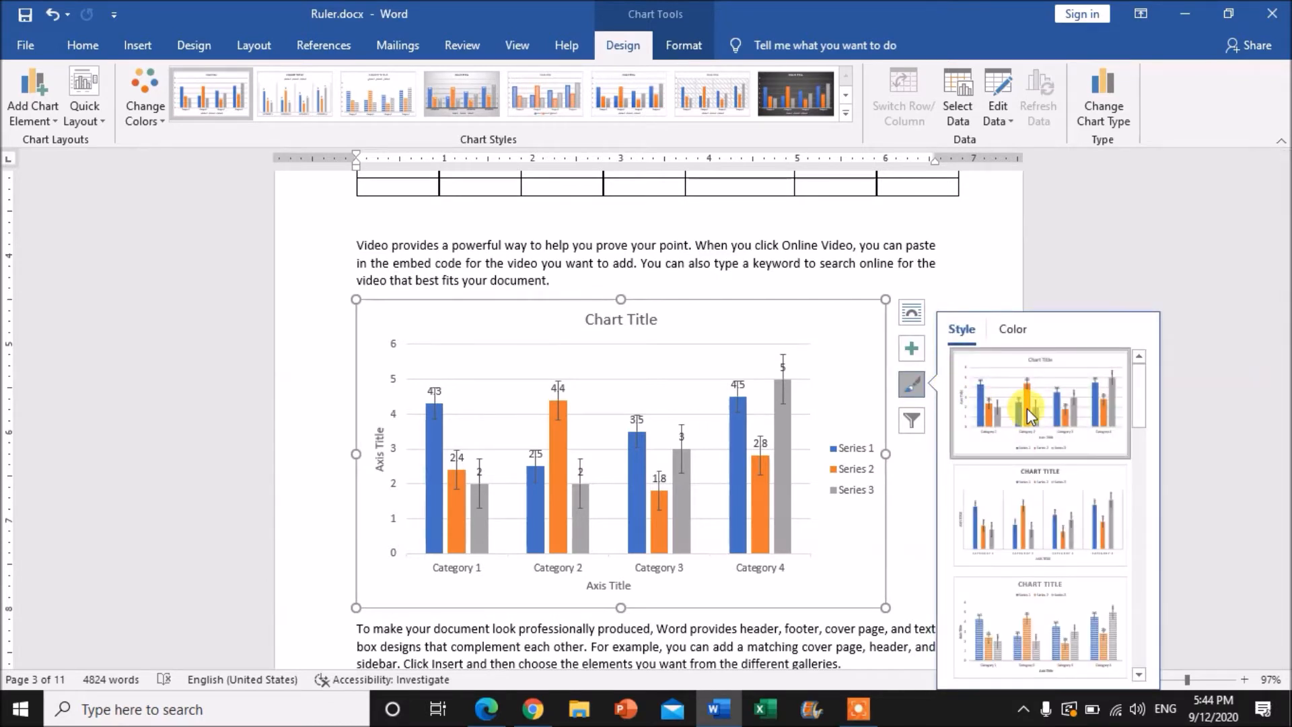
pyautogui.scroll(-3, 1035, 444)
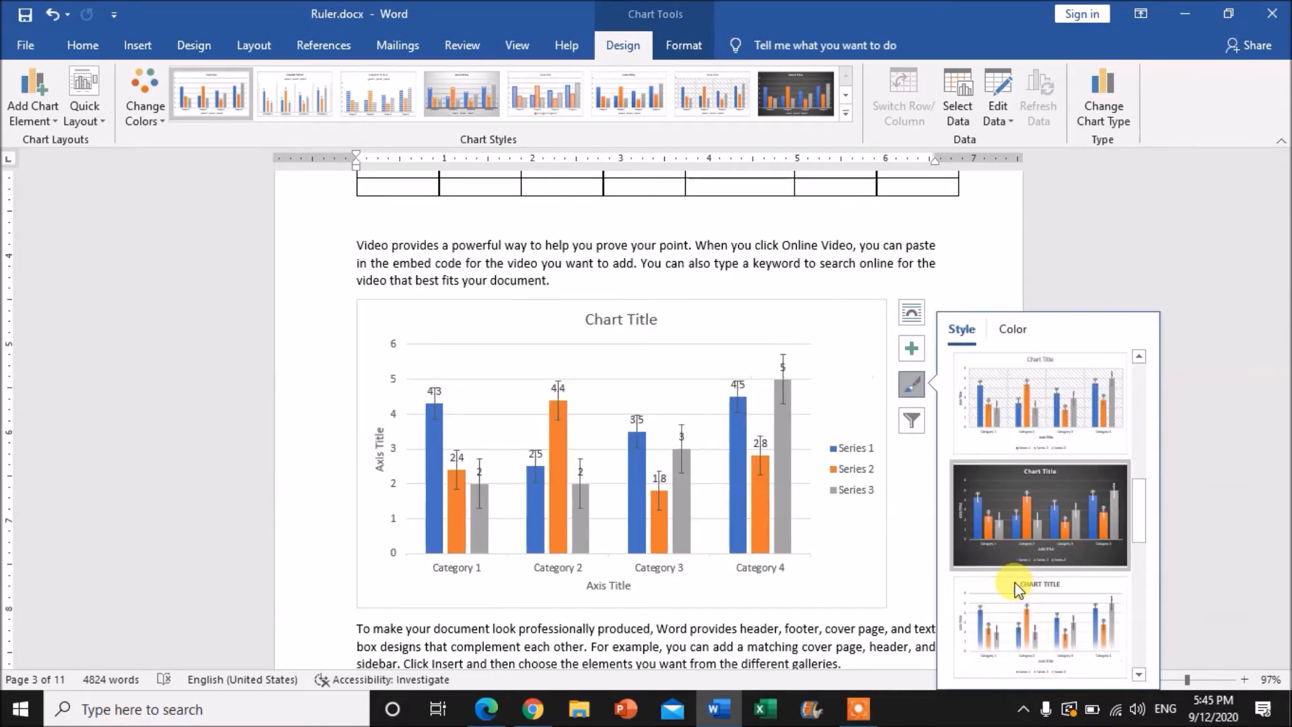
pyautogui.click(1034, 515)
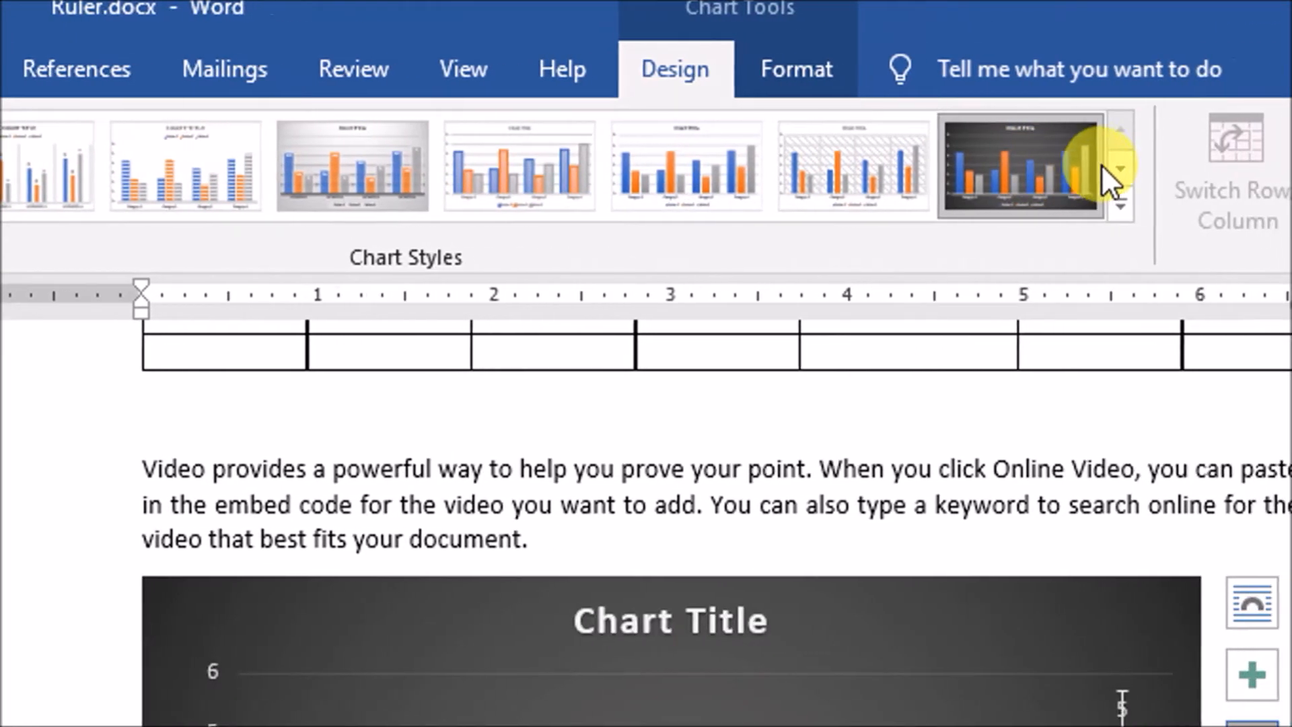
pyautogui.click(1102, 168)
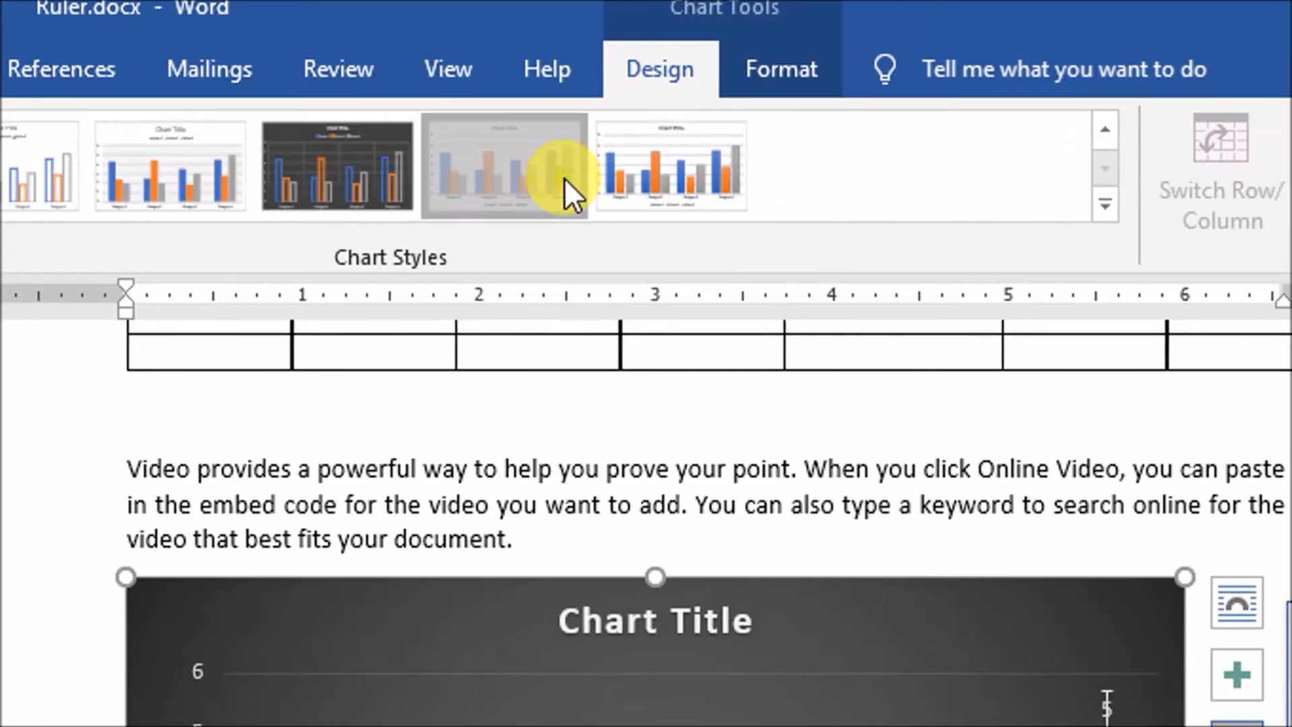
pyautogui.click(623, 172)
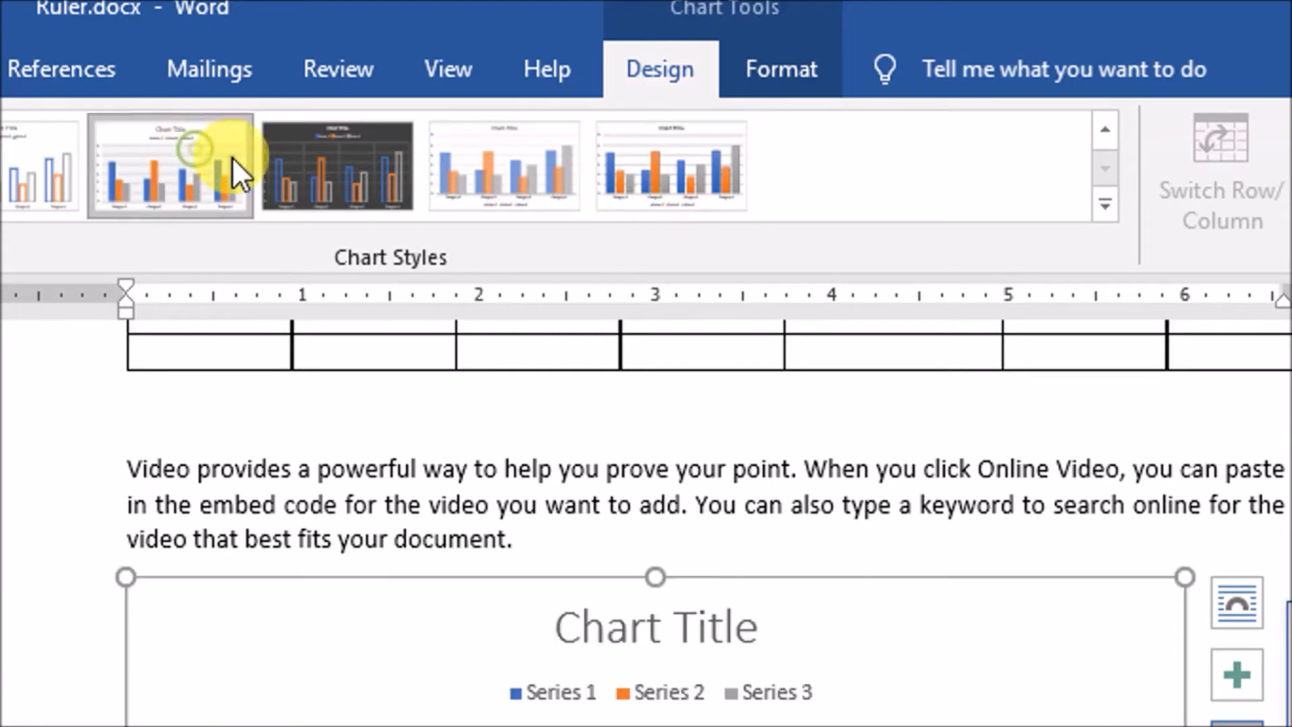
pyautogui.click(289, 167)
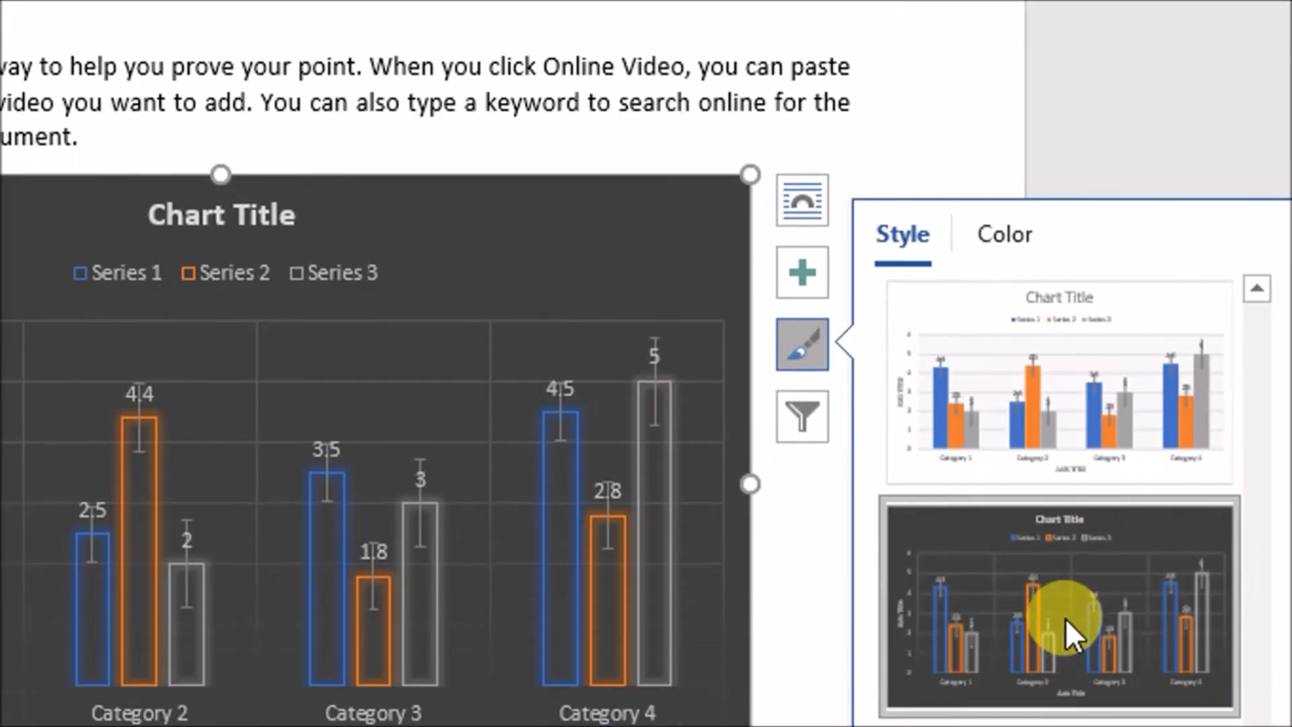
# Apply the light chart style with the diagonally hatched plot area to the column chart
pyautogui.scroll(5, 925, 365)
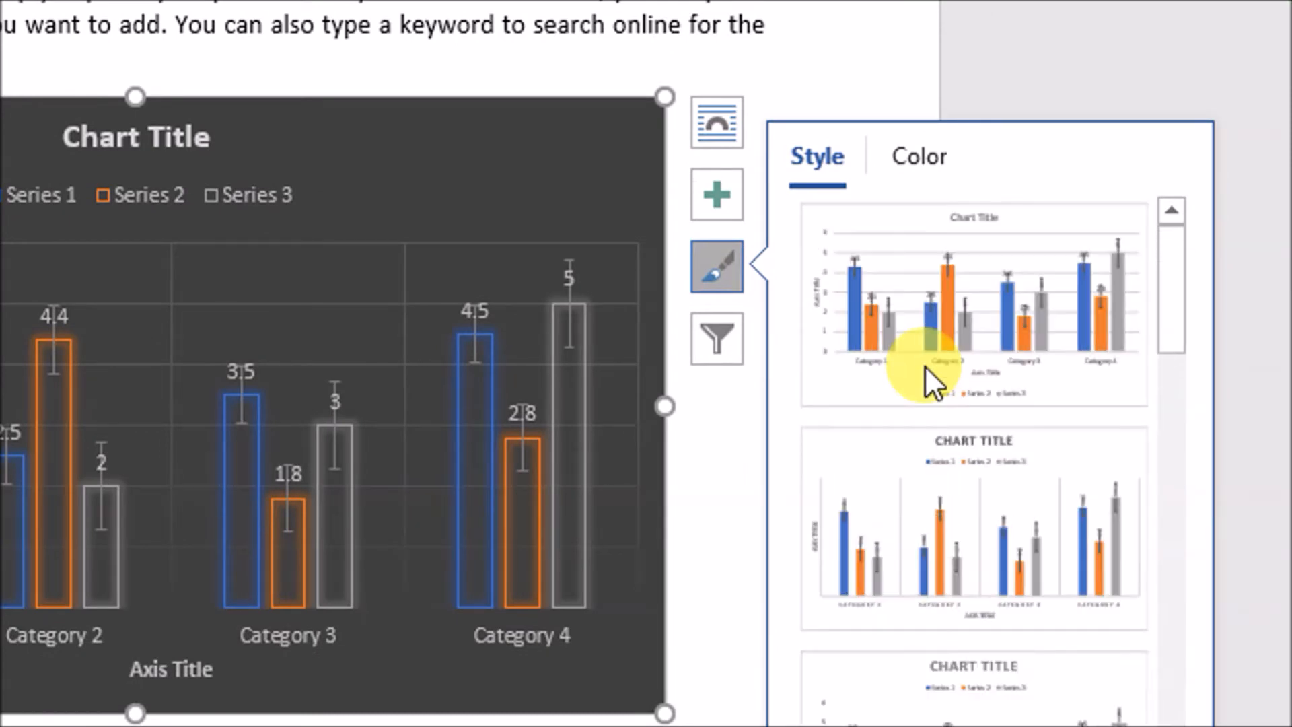
pyautogui.scroll(-4, 928, 467)
pyautogui.scroll(-4, 929, 494)
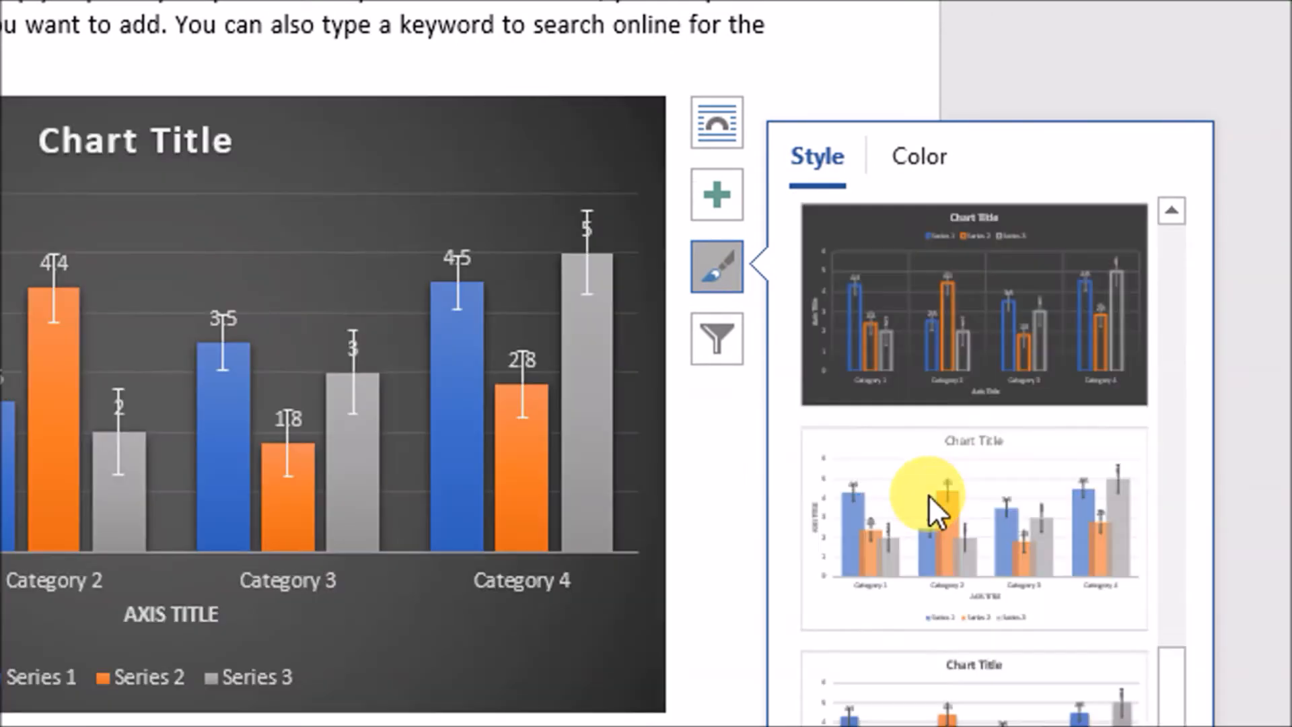
pyautogui.scroll(5, 899, 363)
pyautogui.click(928, 506)
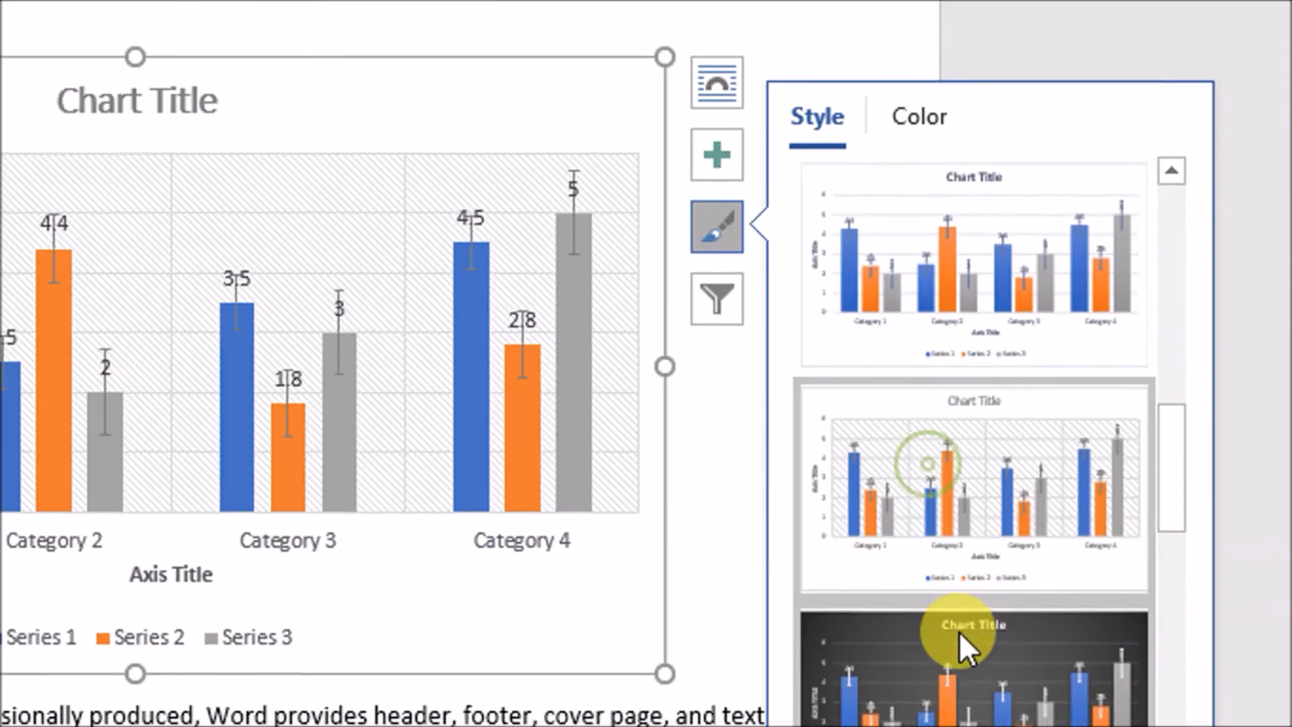
# Try the dark gradient chart style with the orange-yellow-green, green-blue-yellow and monochromatic orange colour palettes
pyautogui.click(943, 718)
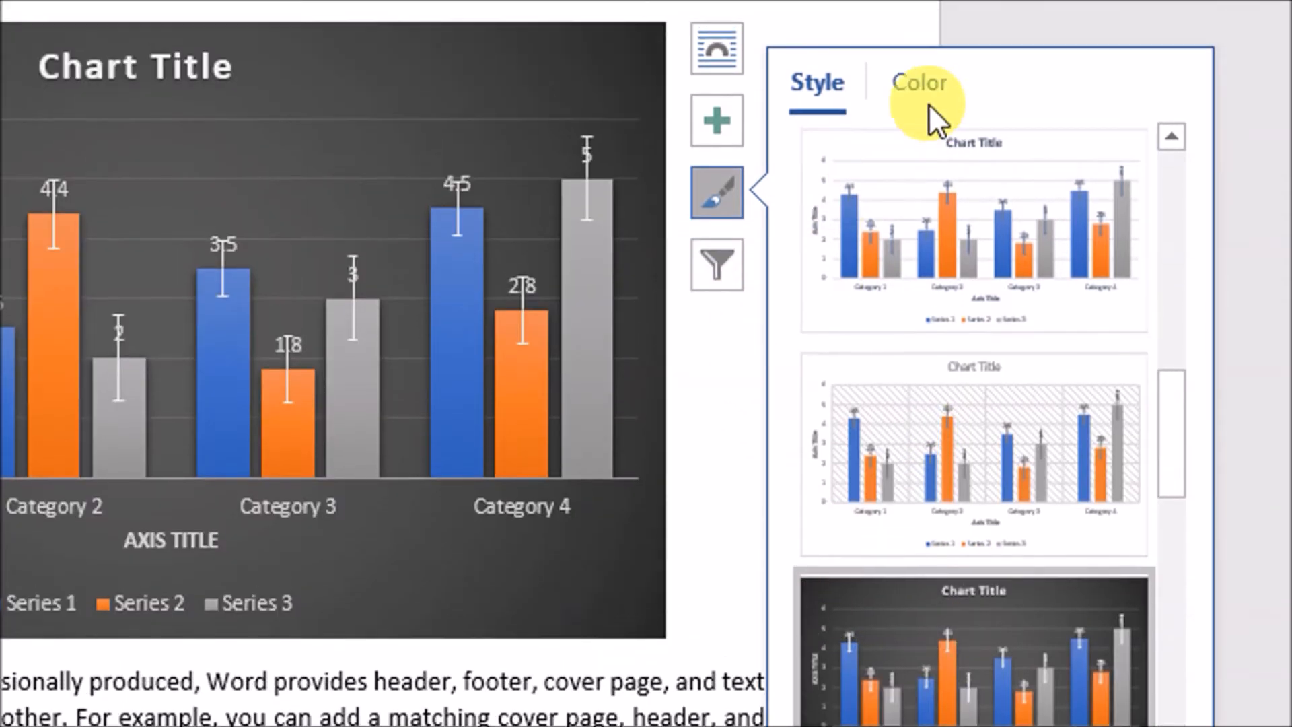
pyautogui.click(927, 51)
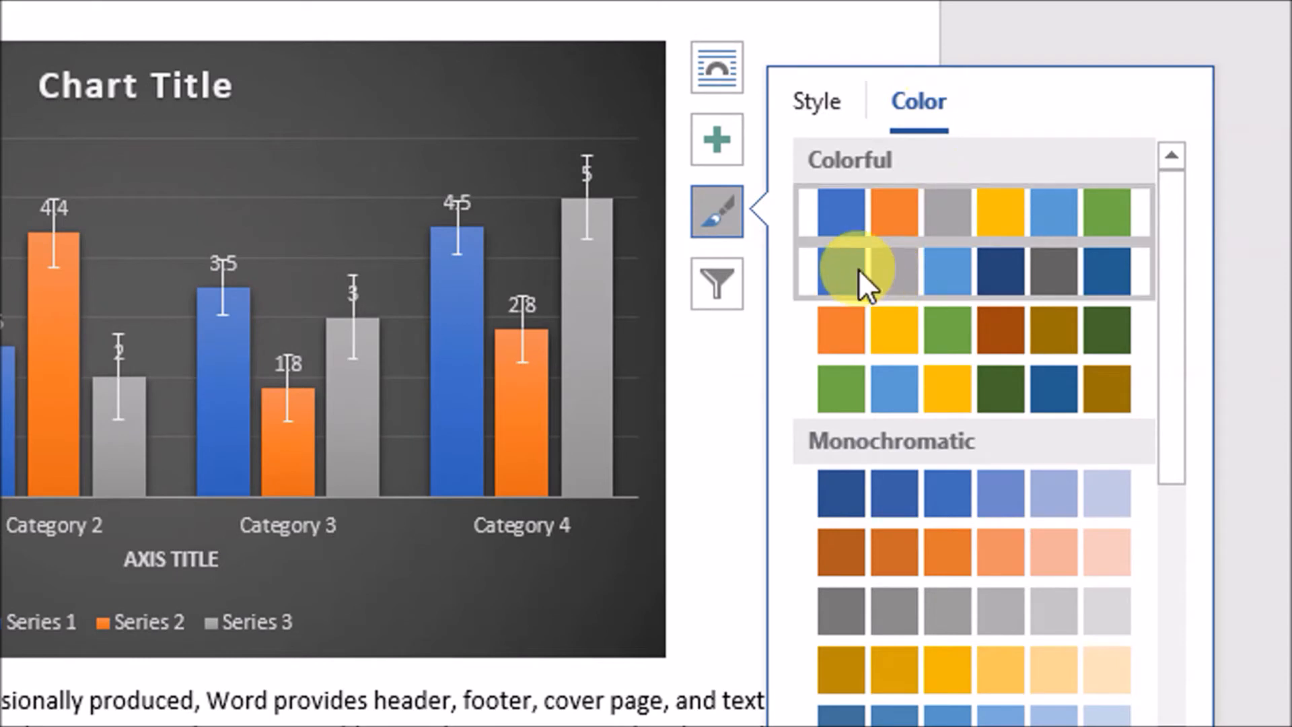
pyautogui.click(871, 331)
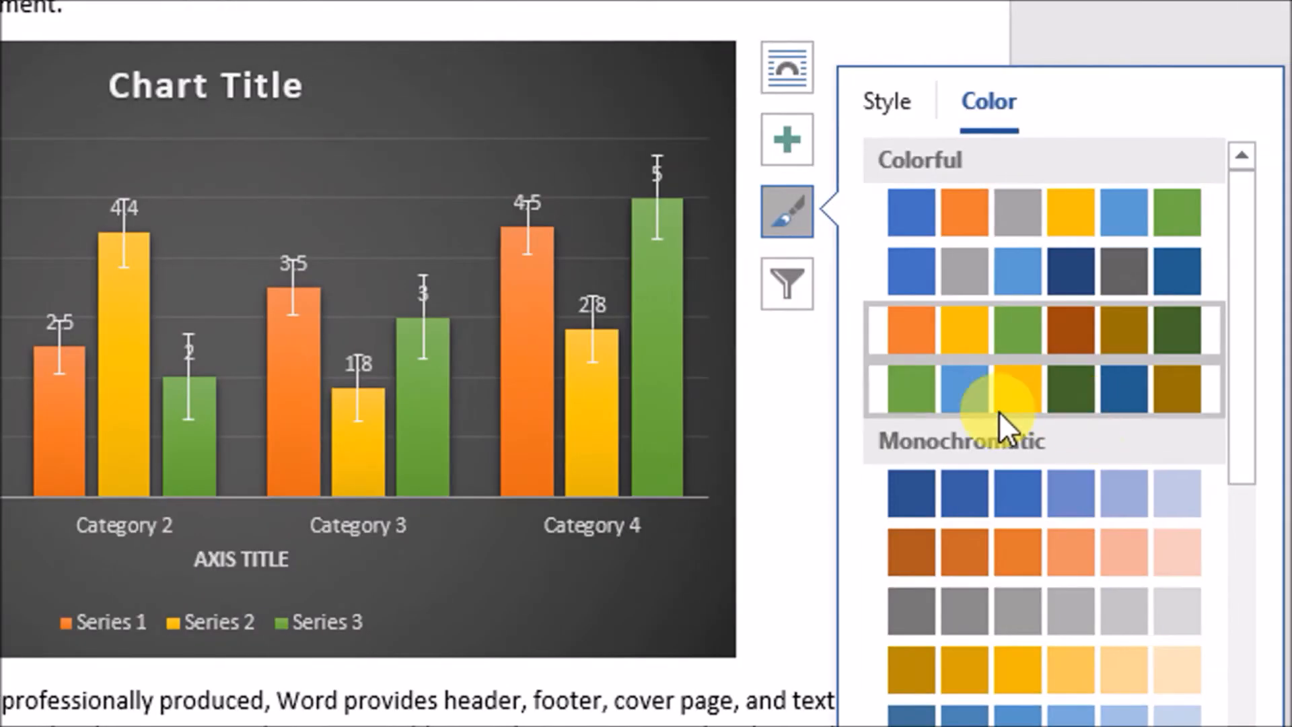
pyautogui.click(896, 394)
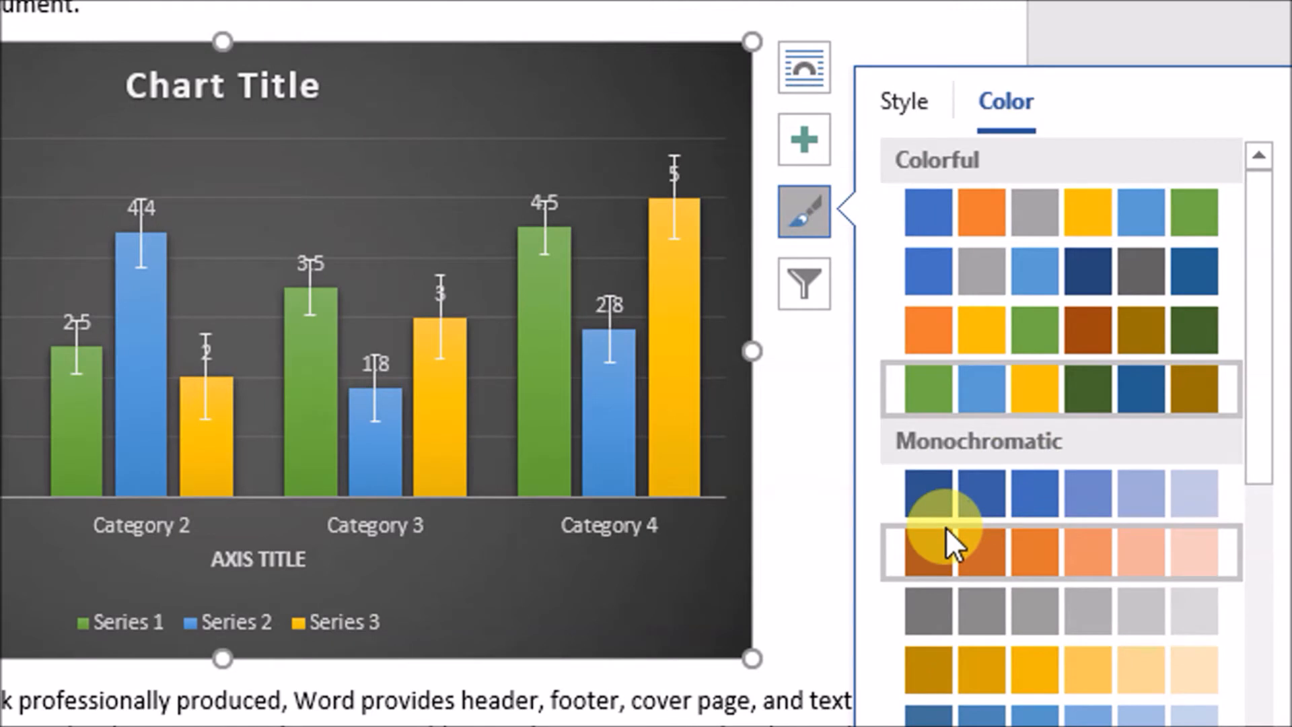
pyautogui.click(945, 535)
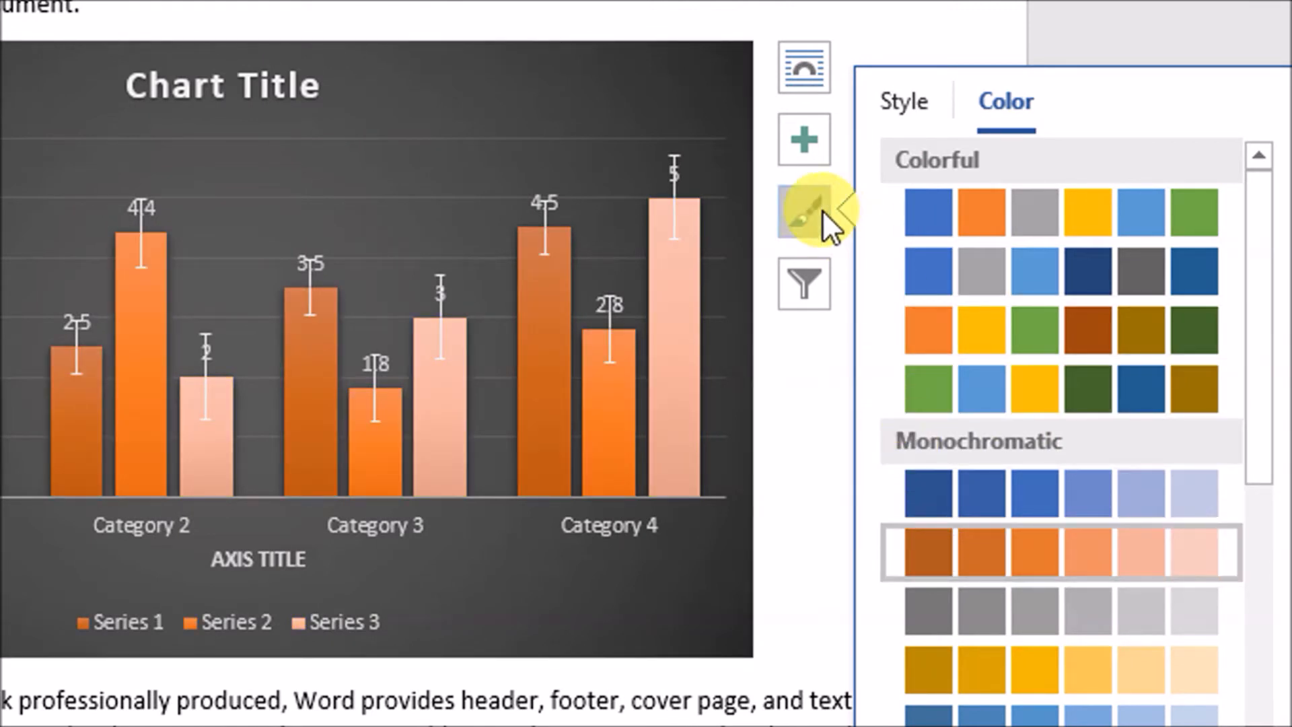
# Try the first two colourful palettes and apply the green, blue and yellow palette to the chart
pyautogui.click(925, 215)
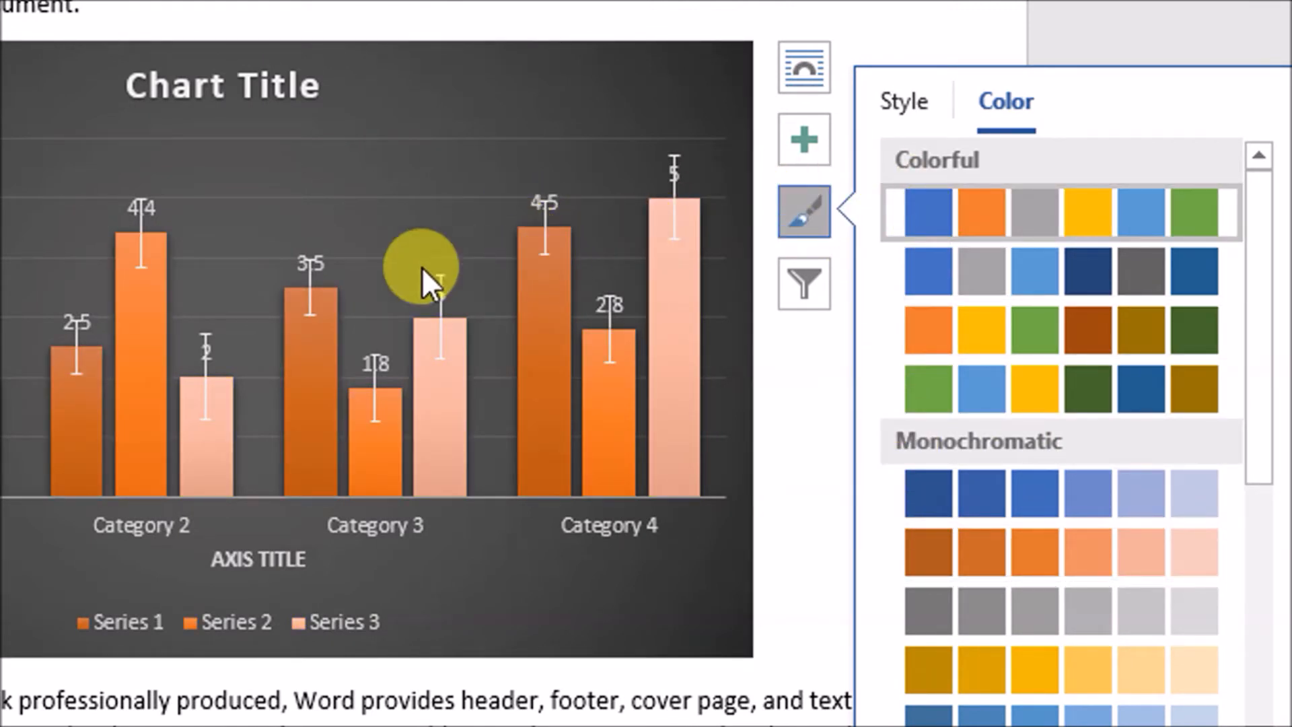
pyautogui.click(922, 289)
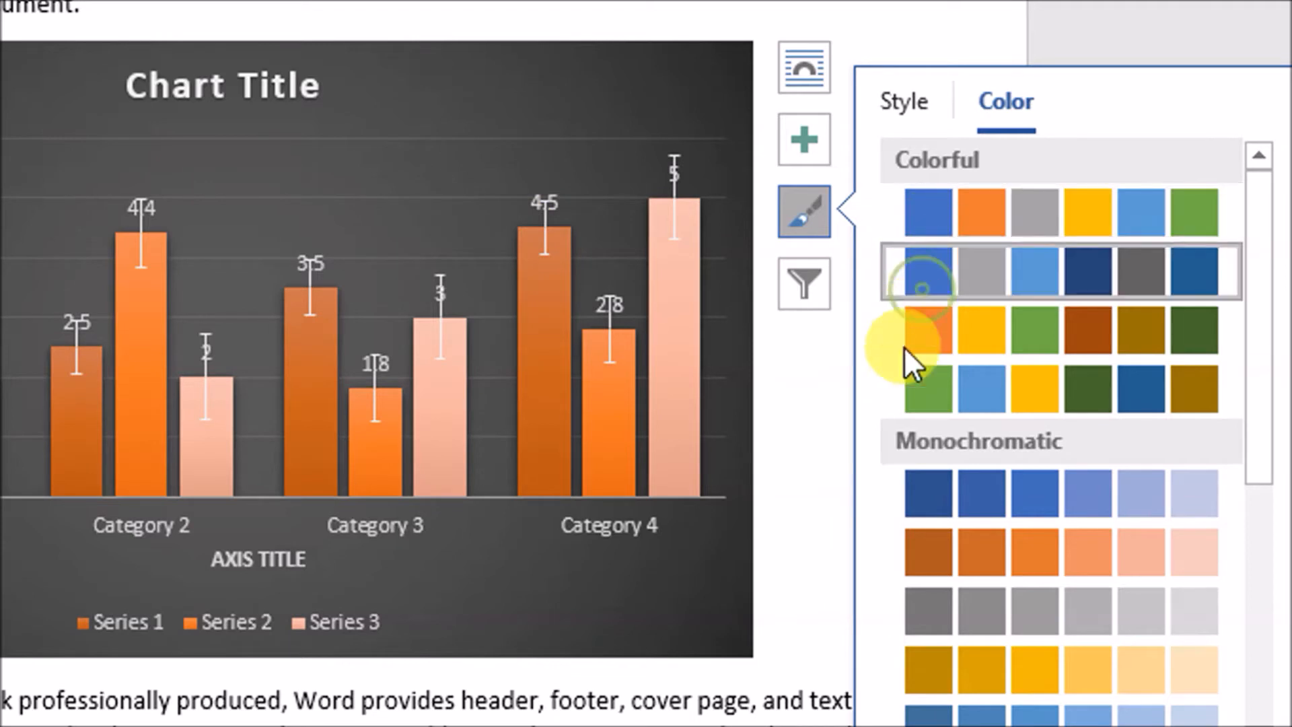
pyautogui.click(909, 387)
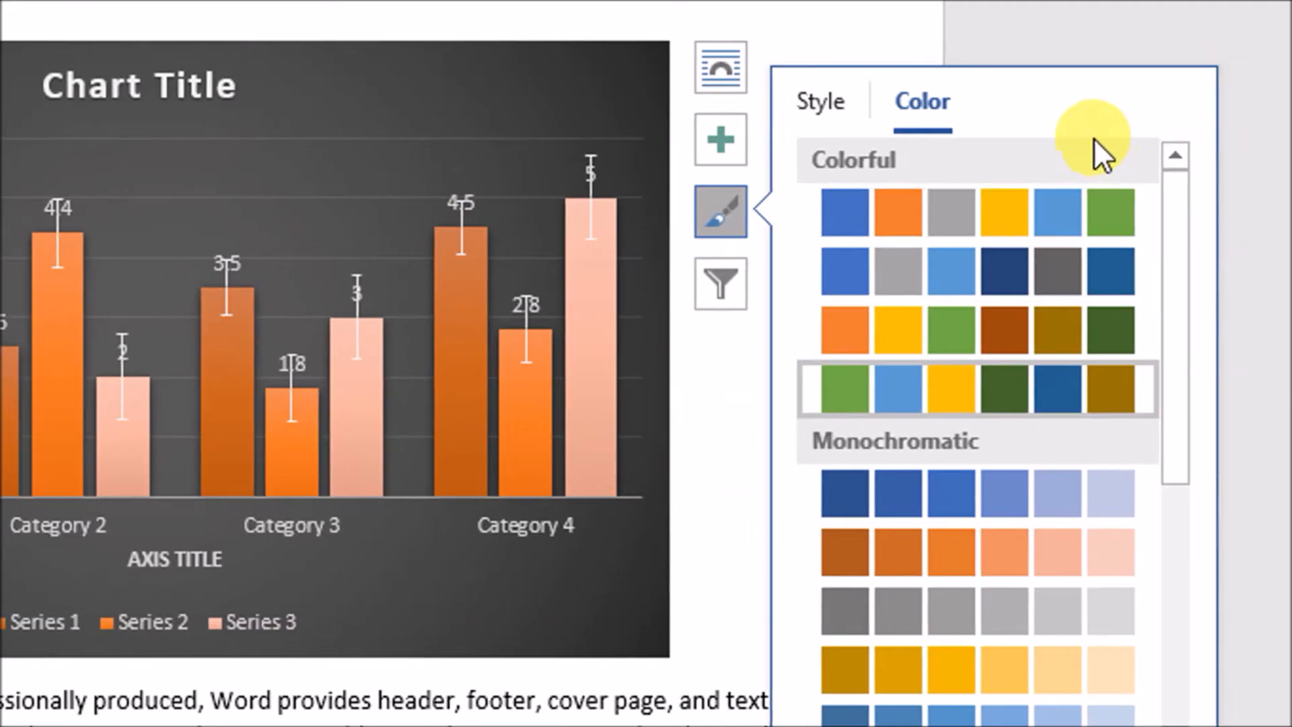
# Try a light chart style, apply the dark style with glowing outlined columns and close the chart style options
pyautogui.click(817, 108)
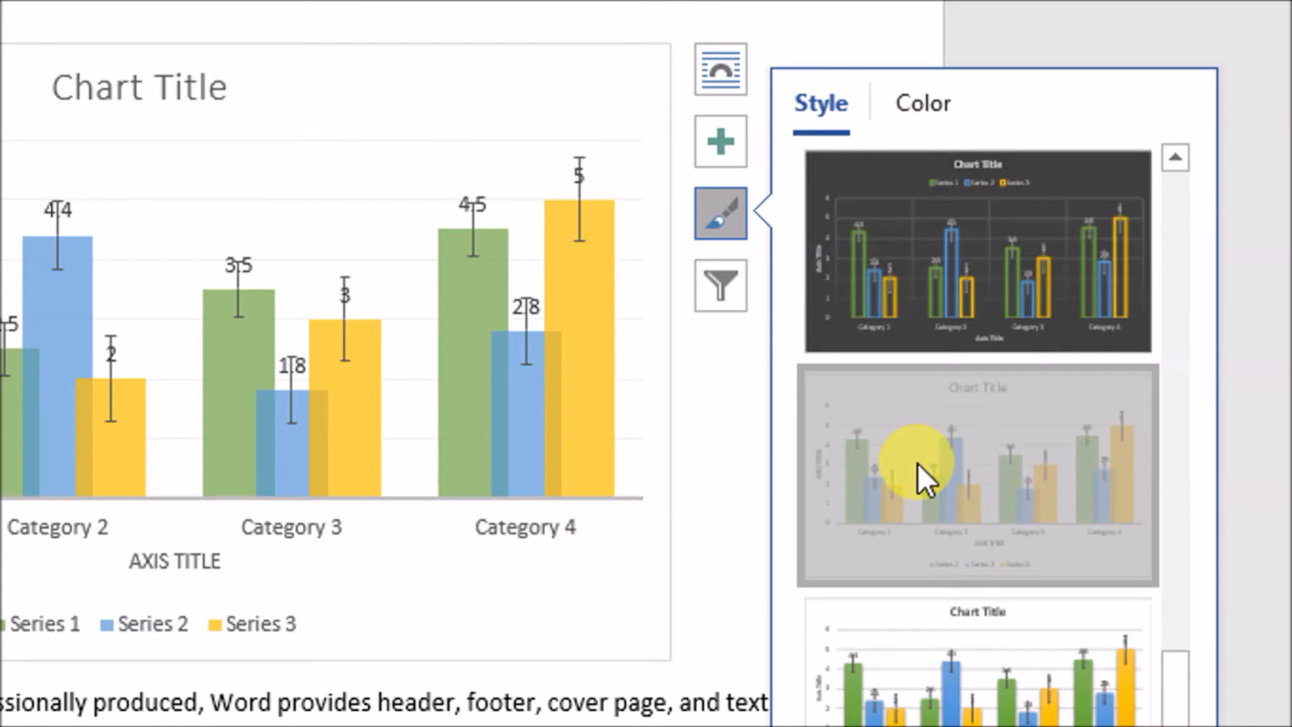
pyautogui.click(918, 465)
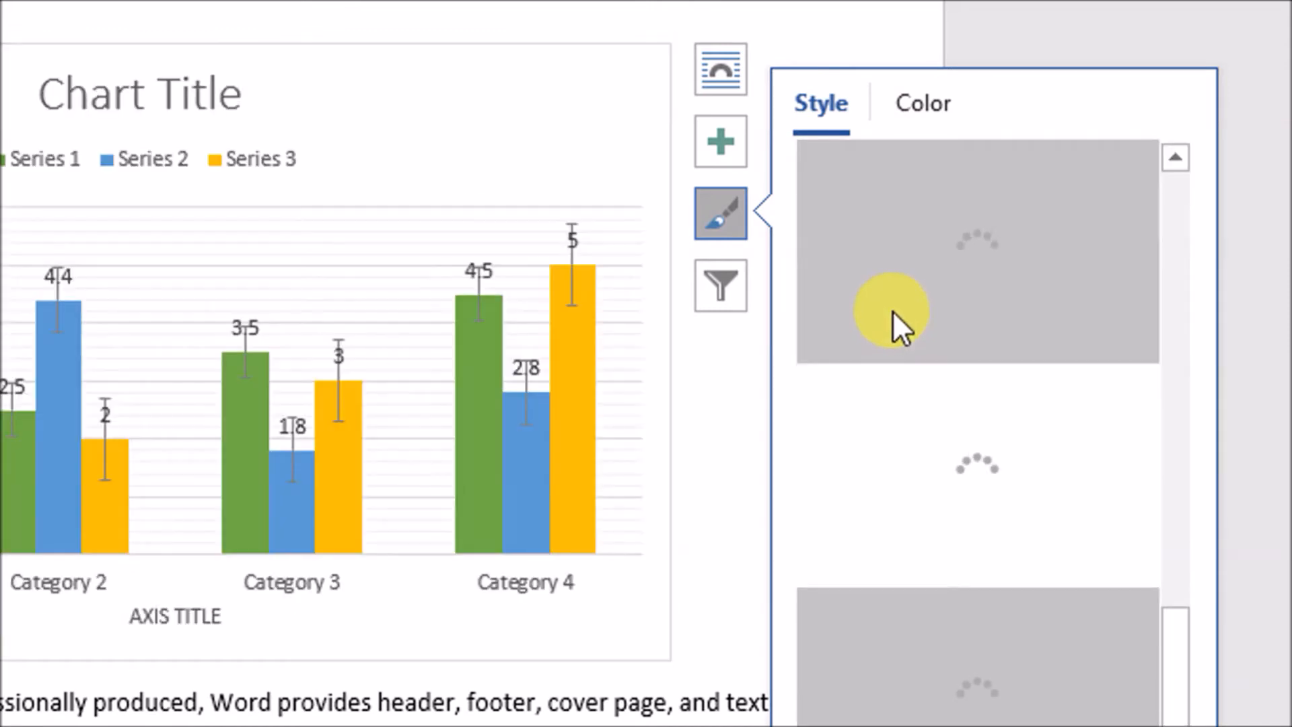
pyautogui.click(864, 457)
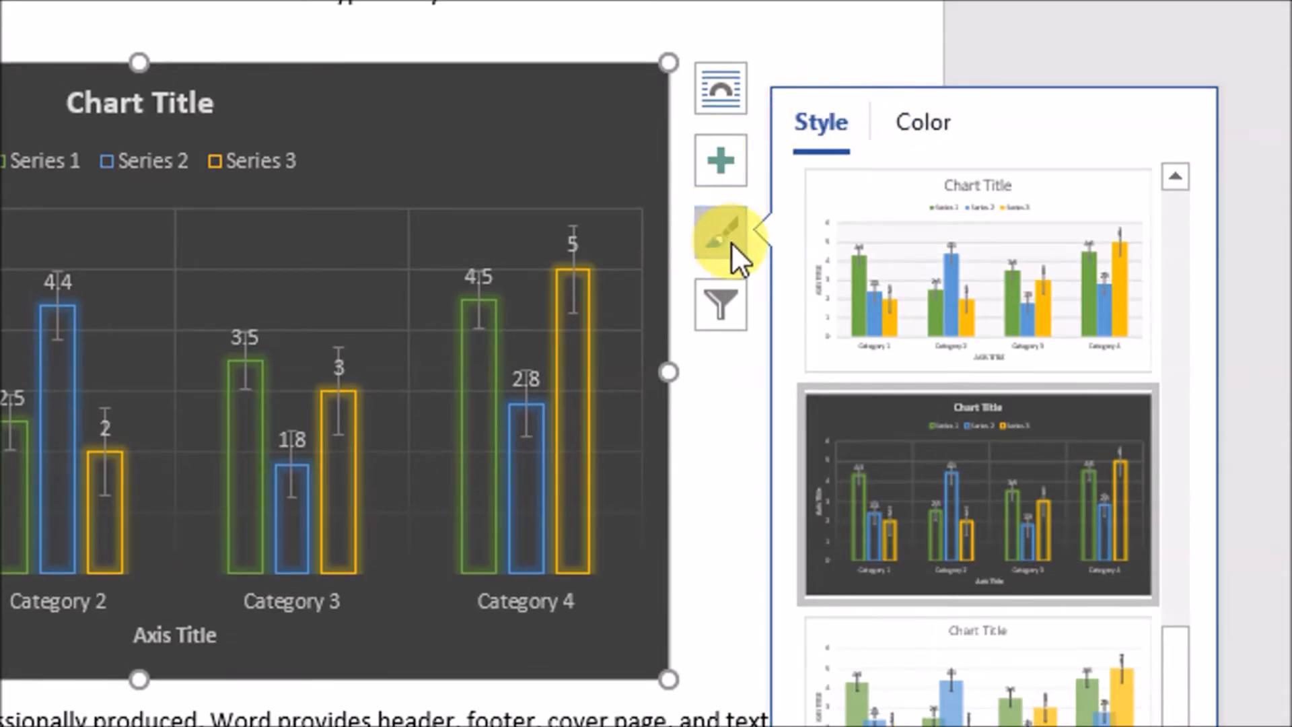
pyautogui.click(755, 274)
pyautogui.click(623, 217)
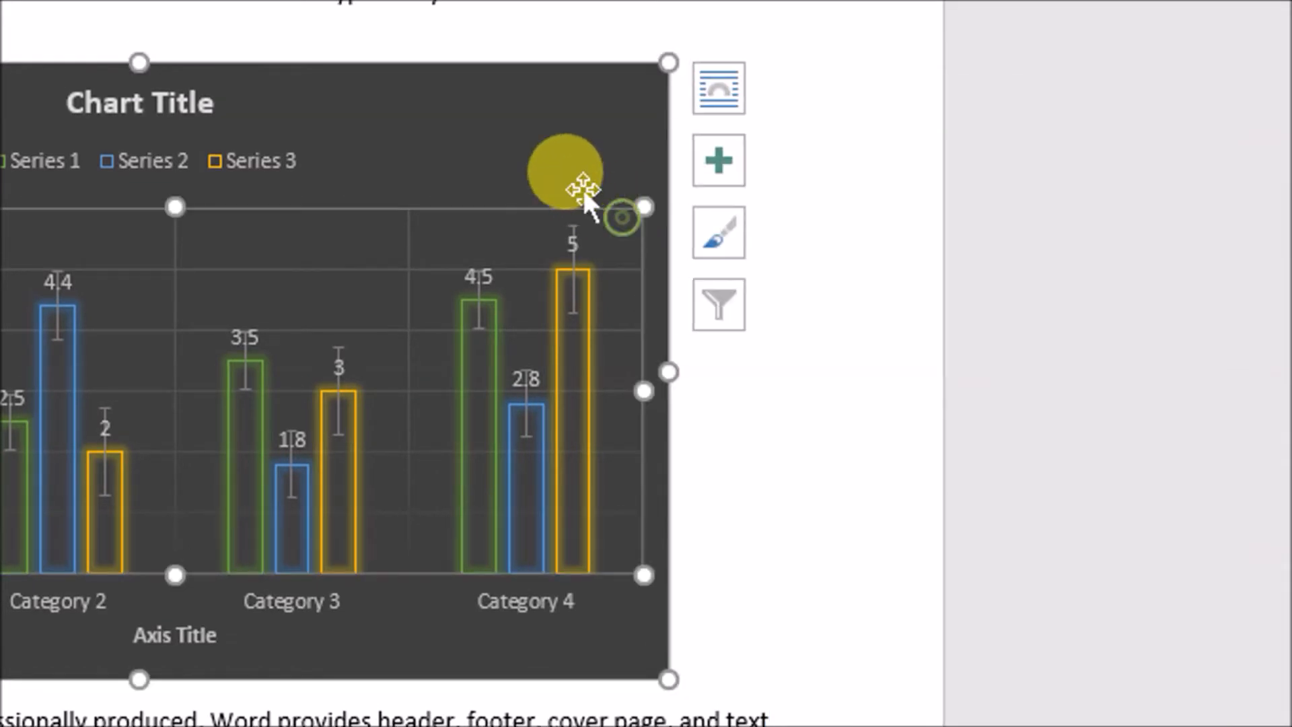
# Filter the chart to its first series, using a custom range for the series name and Column A for the category names
pyautogui.click(719, 304)
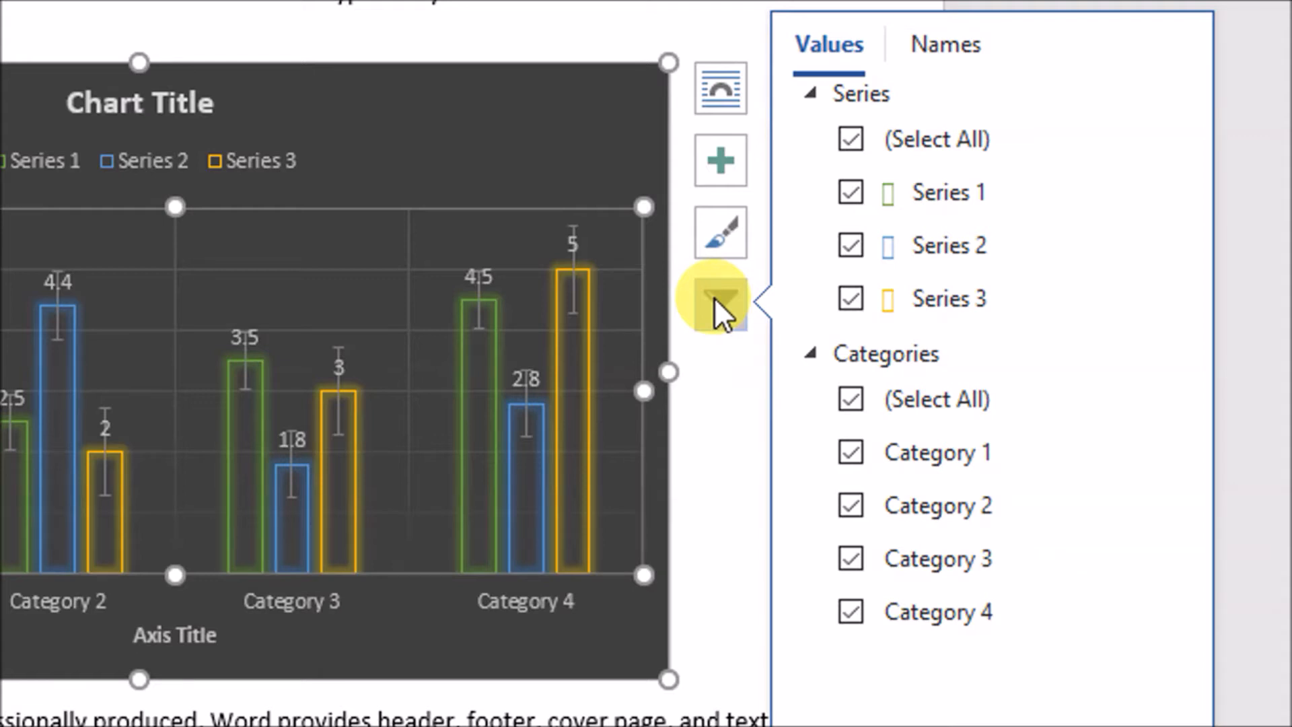
pyautogui.click(849, 195)
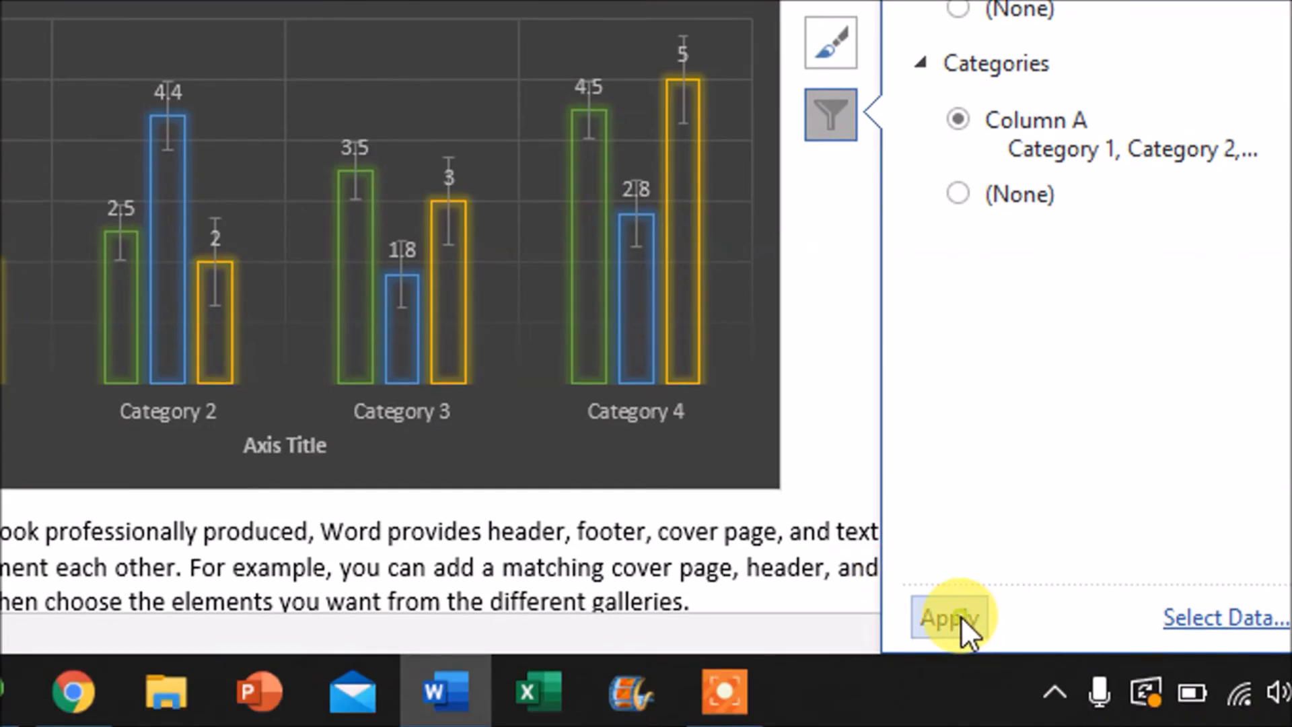
pyautogui.click(959, 616)
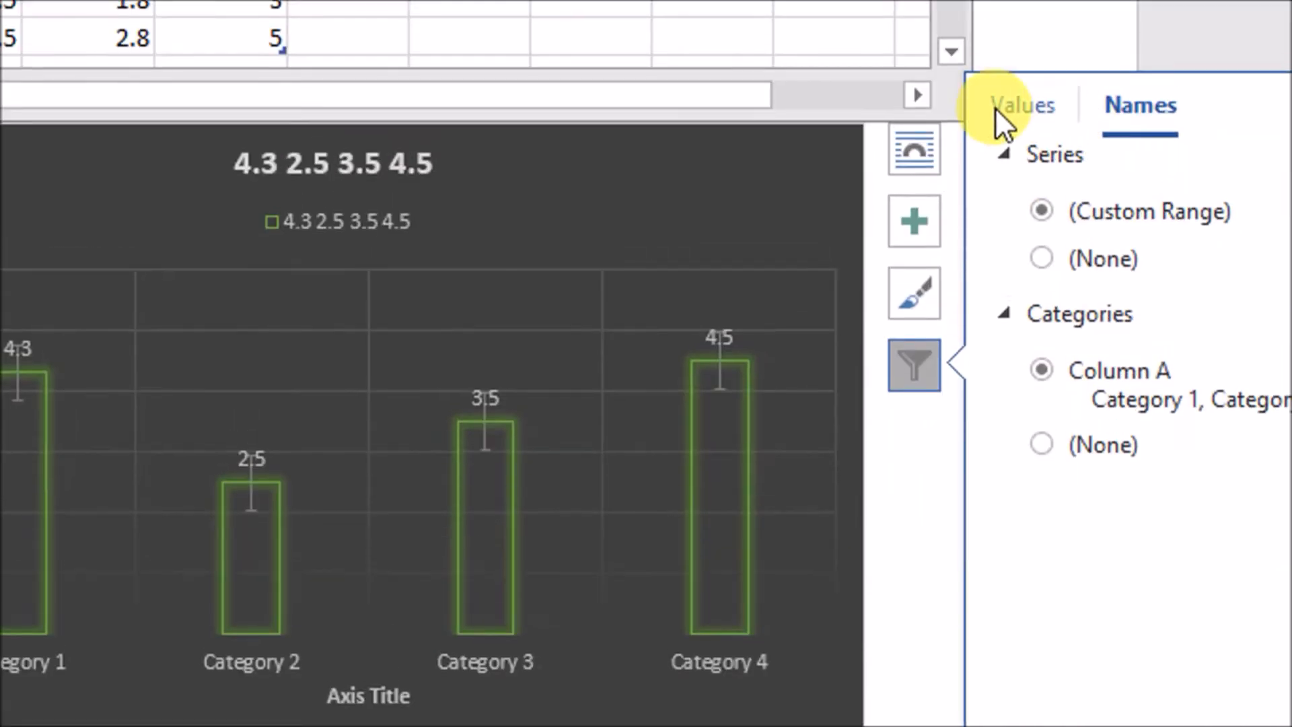
# Include Series 2 and Series 3 in the chart again through the chart filter and close the chart's data sheet
pyautogui.click(995, 107)
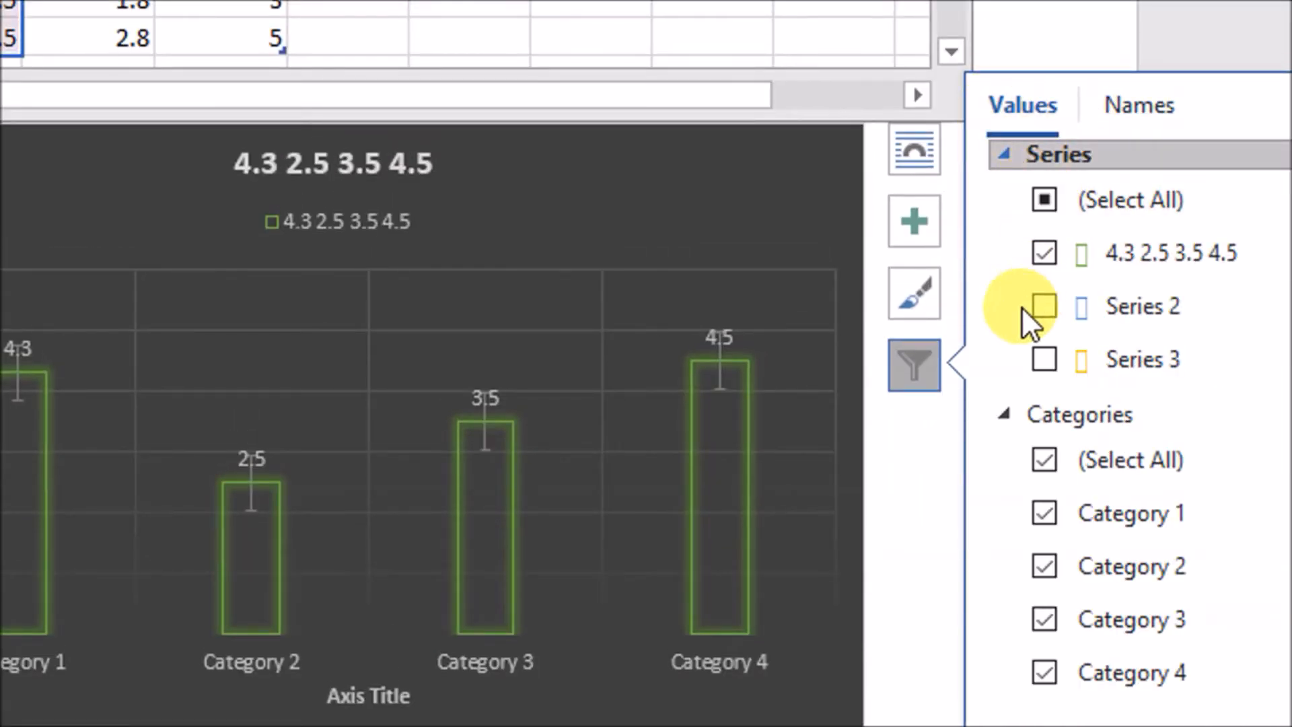
pyautogui.click(1045, 304)
pyautogui.click(1044, 359)
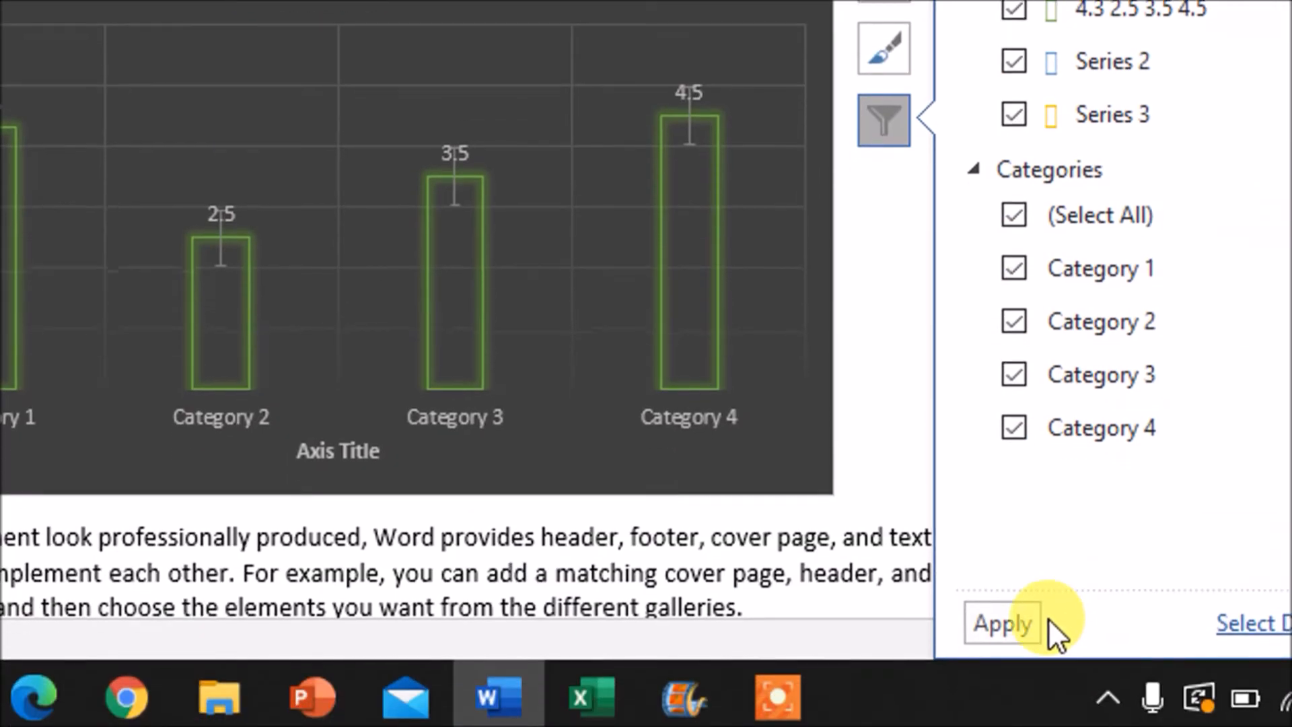
pyautogui.click(1006, 616)
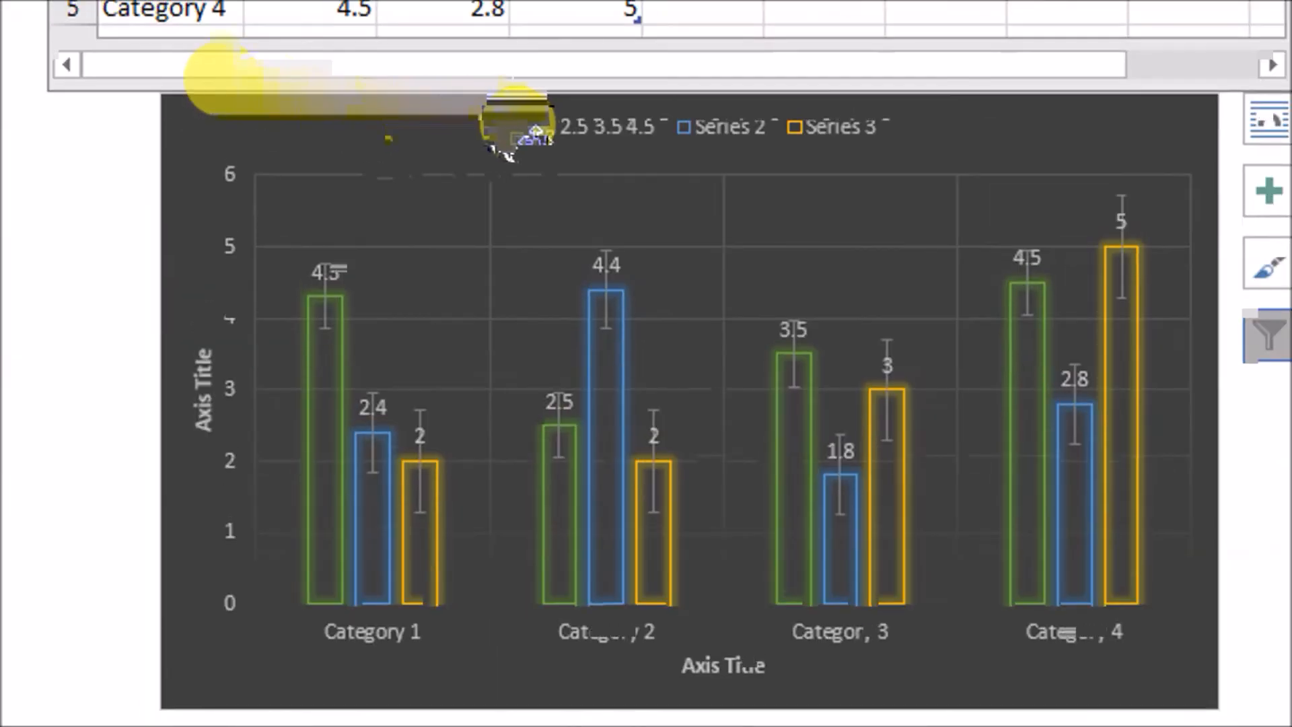
pyautogui.click(165, 233)
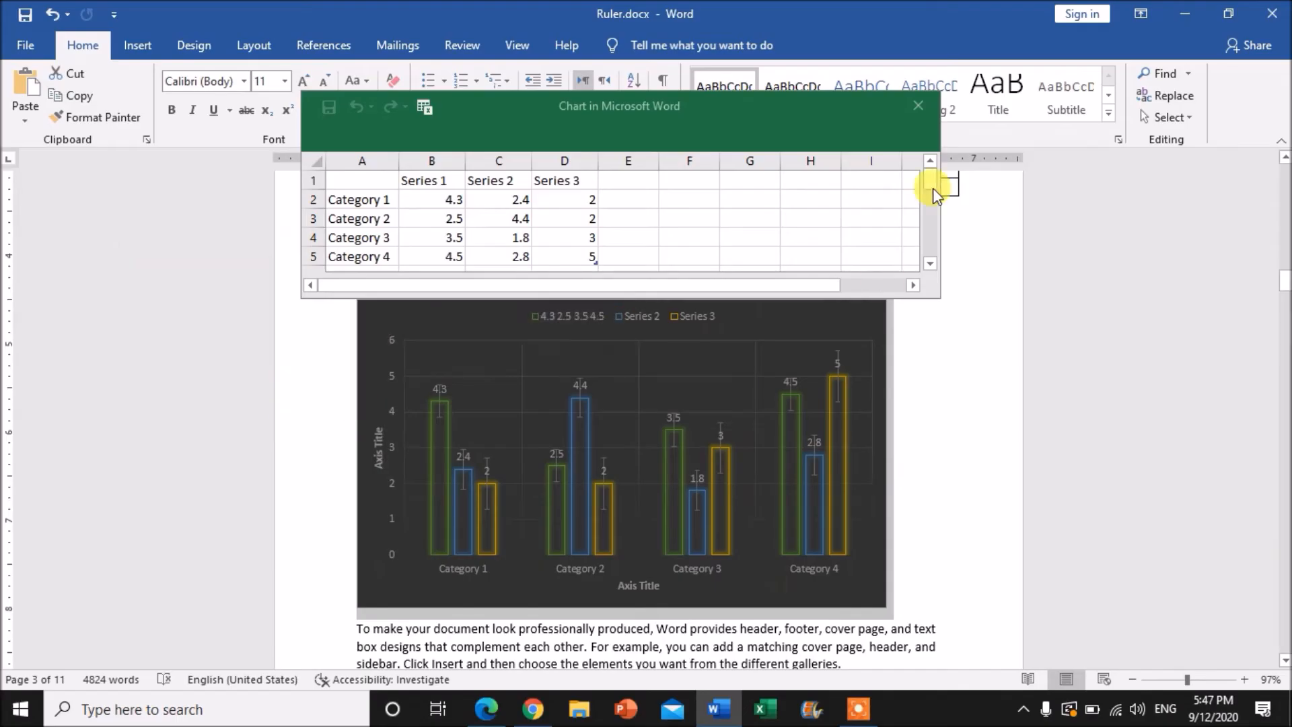
pyautogui.click(918, 108)
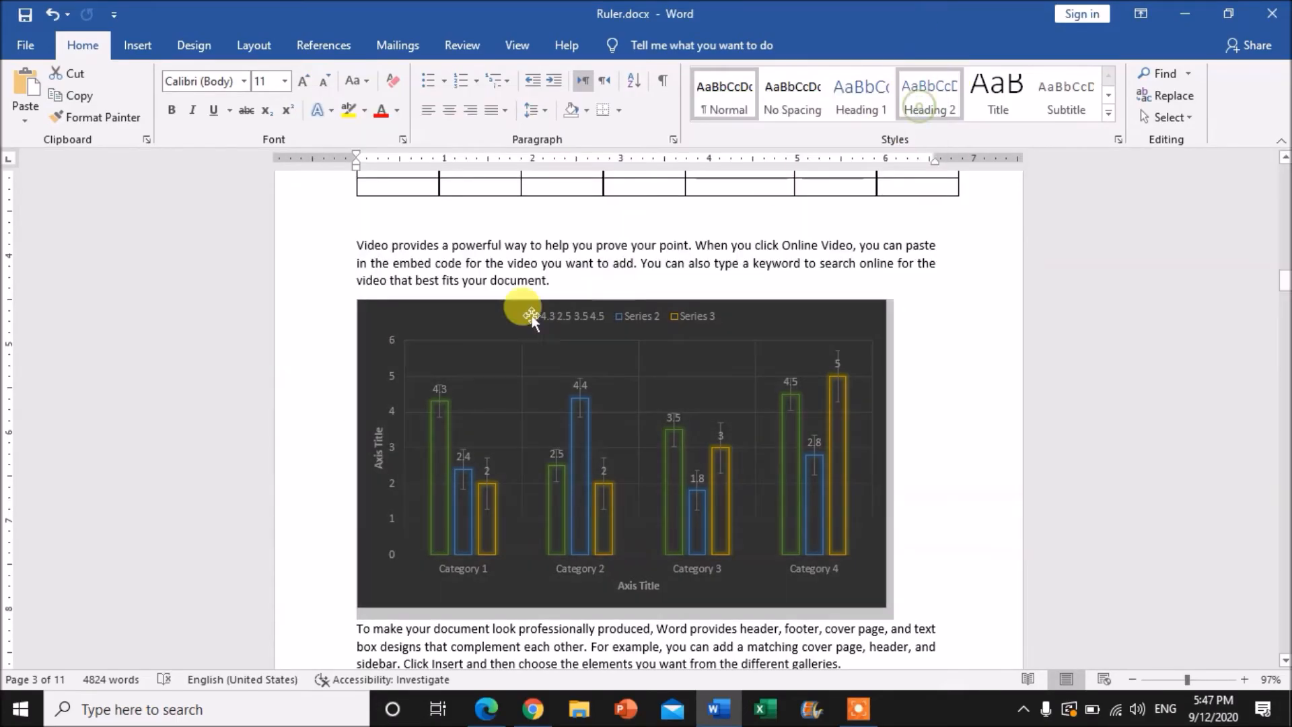
# Try a quick layout with a chart title on the column chart and open the colour palettes
pyautogui.click(641, 421)
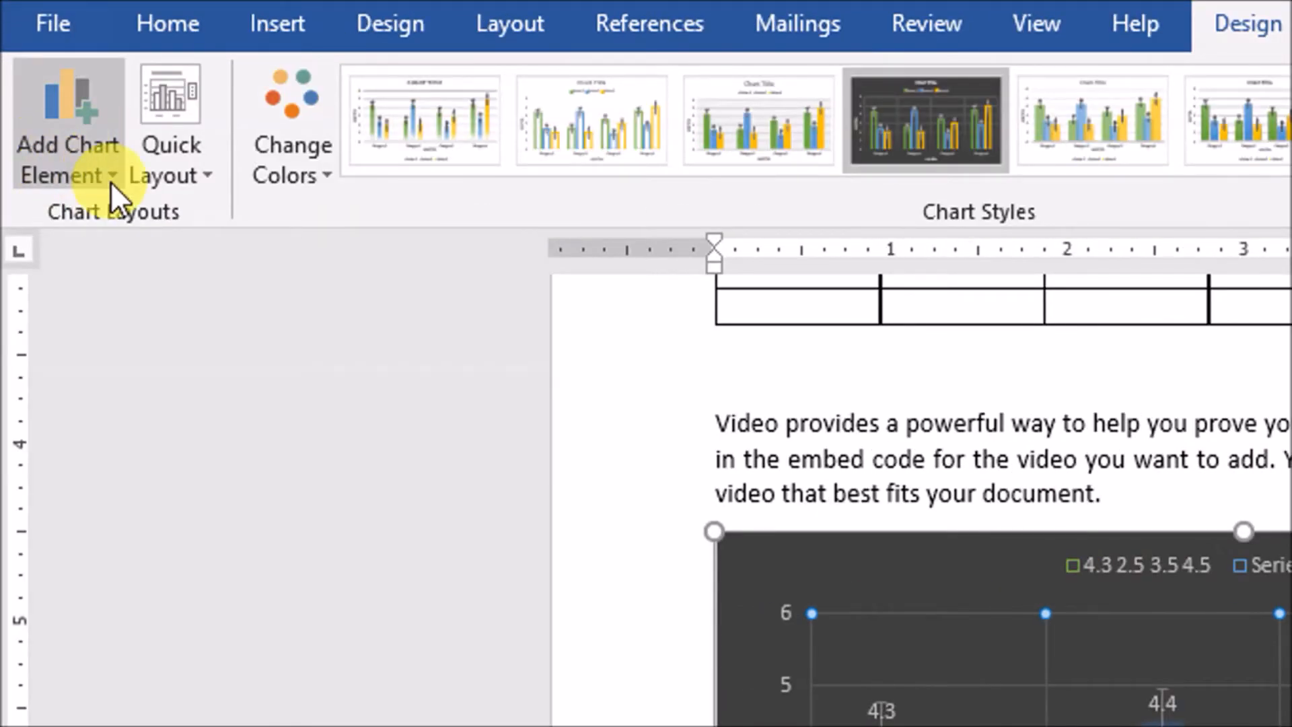
pyautogui.click(152, 151)
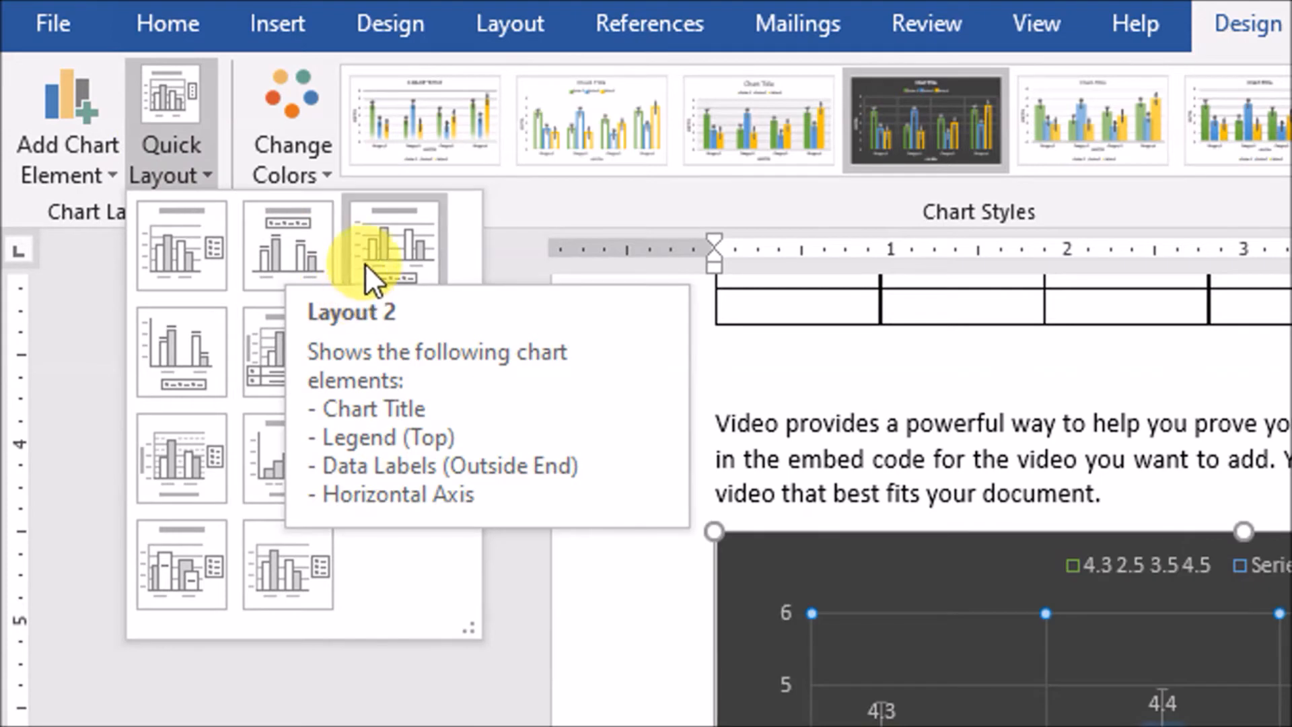
pyautogui.click(381, 366)
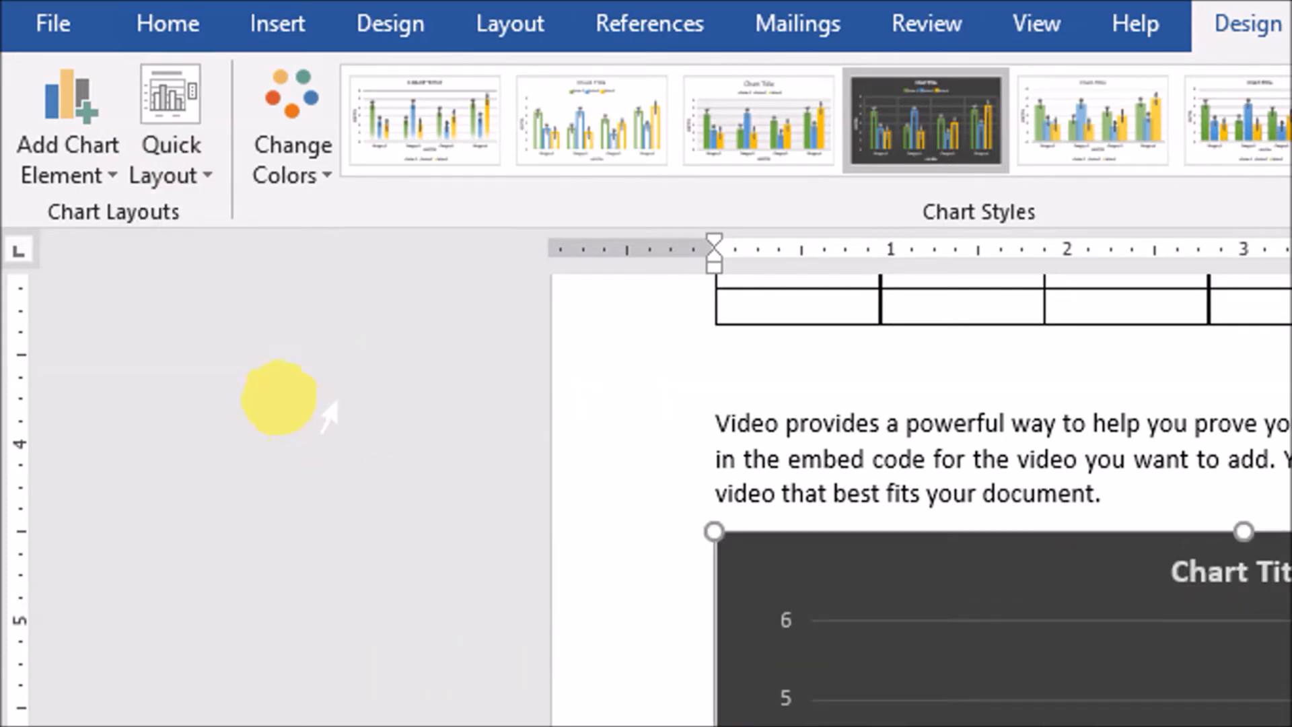
pyautogui.click(281, 134)
pyautogui.click(344, 421)
pyautogui.click(261, 113)
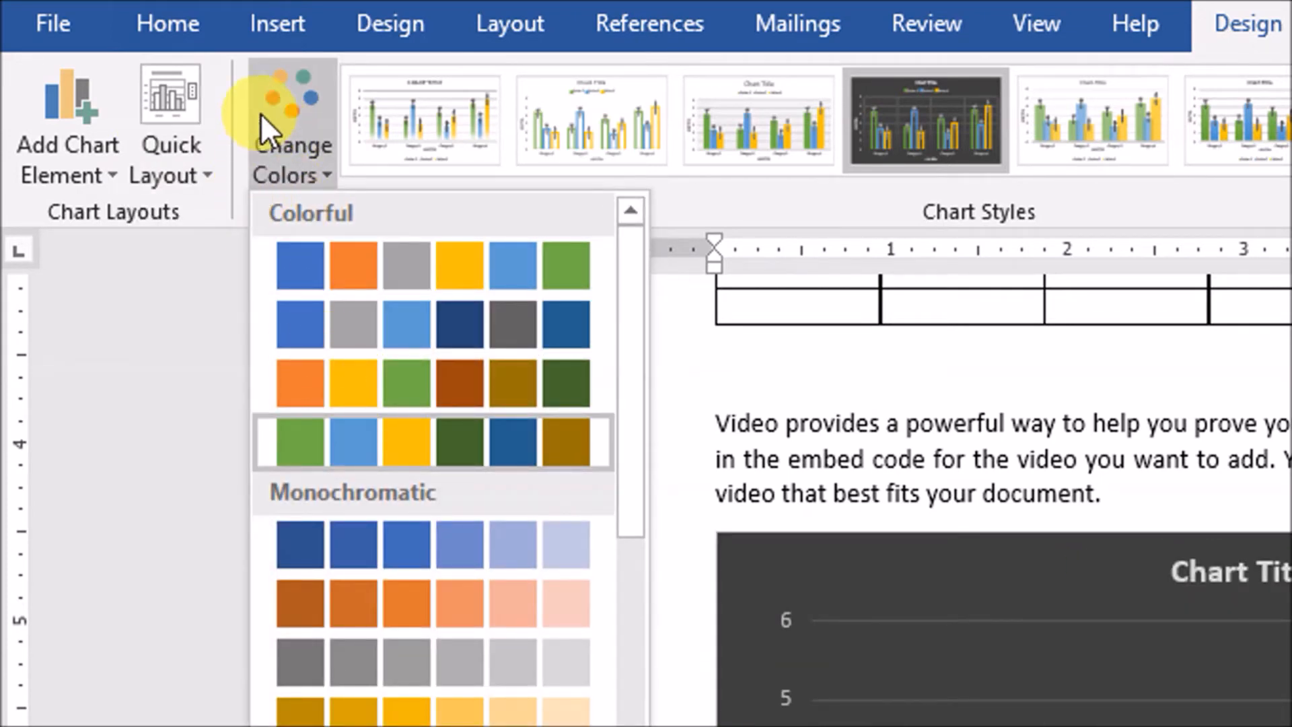
# Apply the quick layout that has the legend beside the columns and no chart title, axis titles or data labels
pyautogui.click(183, 129)
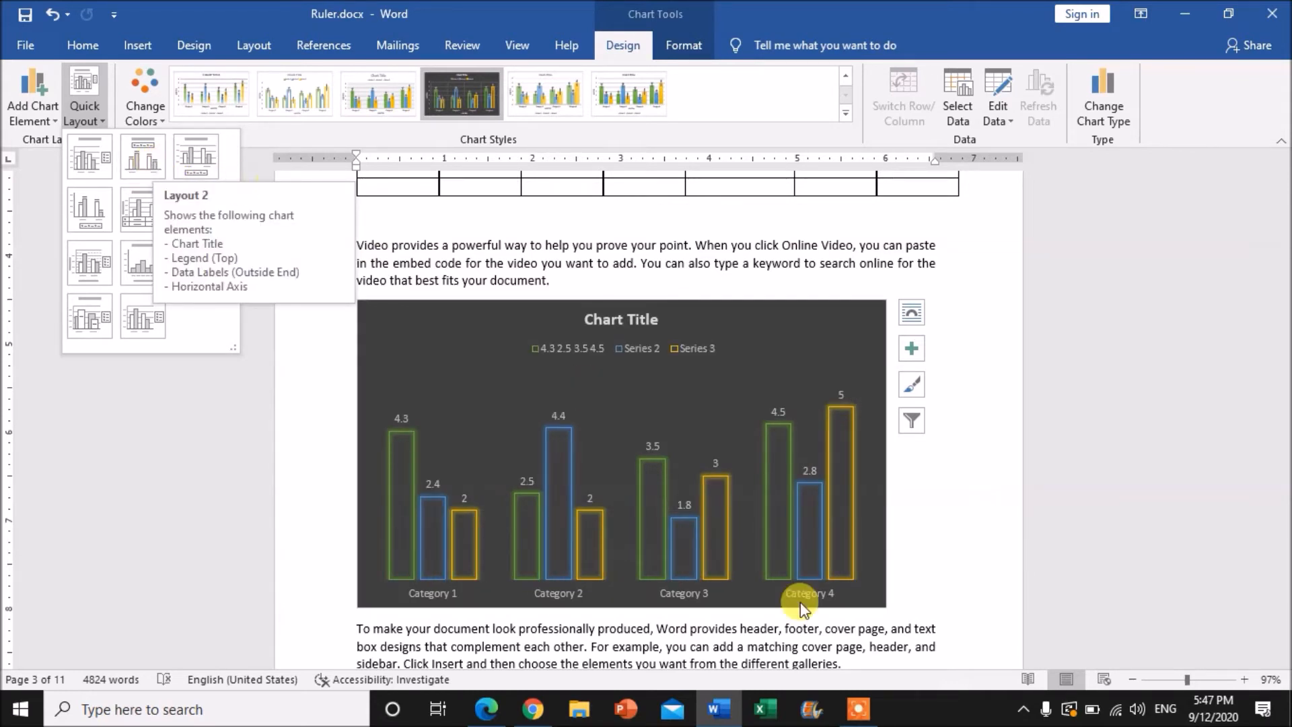
pyautogui.click(159, 336)
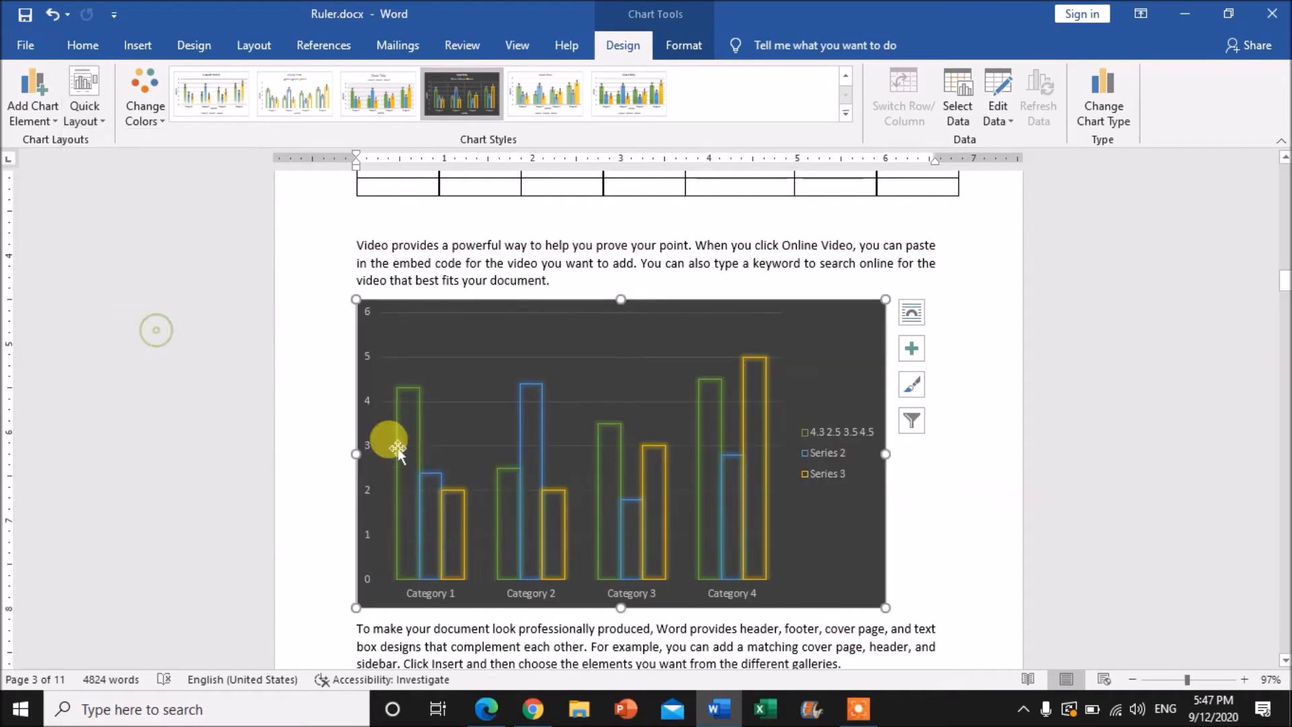
pyautogui.click(84, 101)
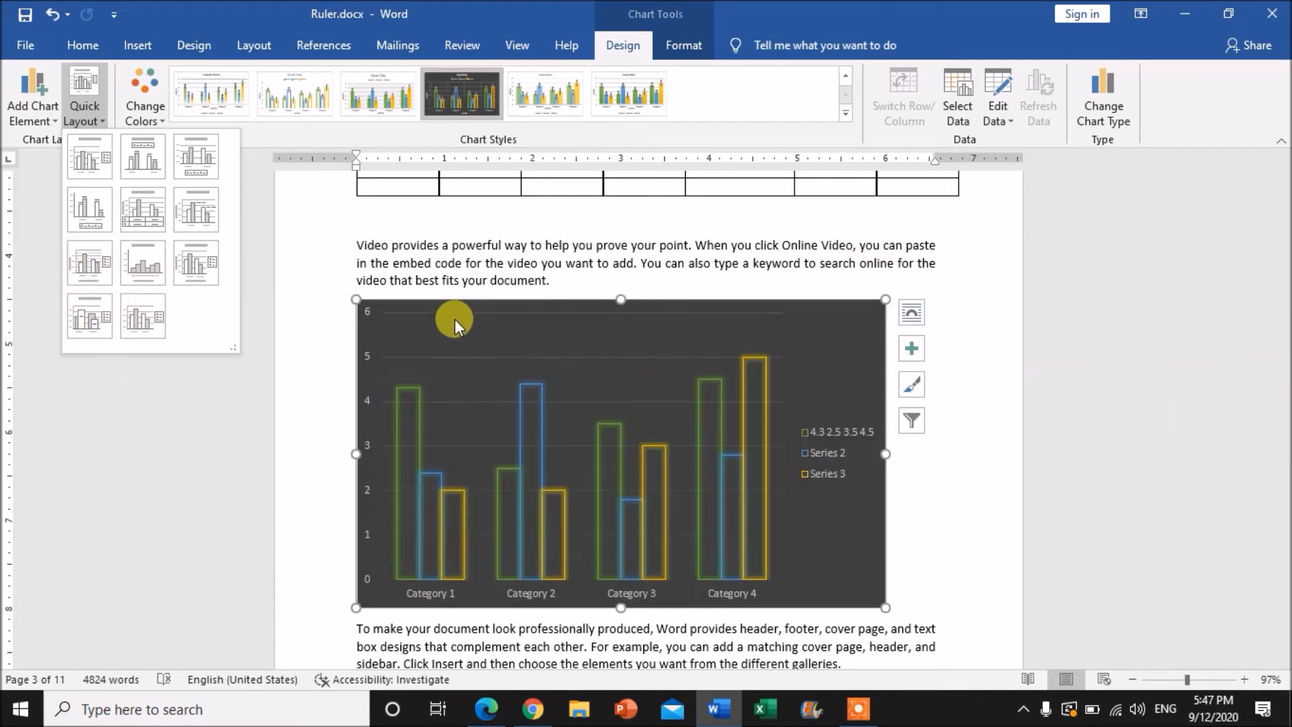
pyautogui.click(269, 340)
# Try the colourful blue, grey and light blue palette with the chart style whose columns fade towards the axis
pyautogui.click(142, 112)
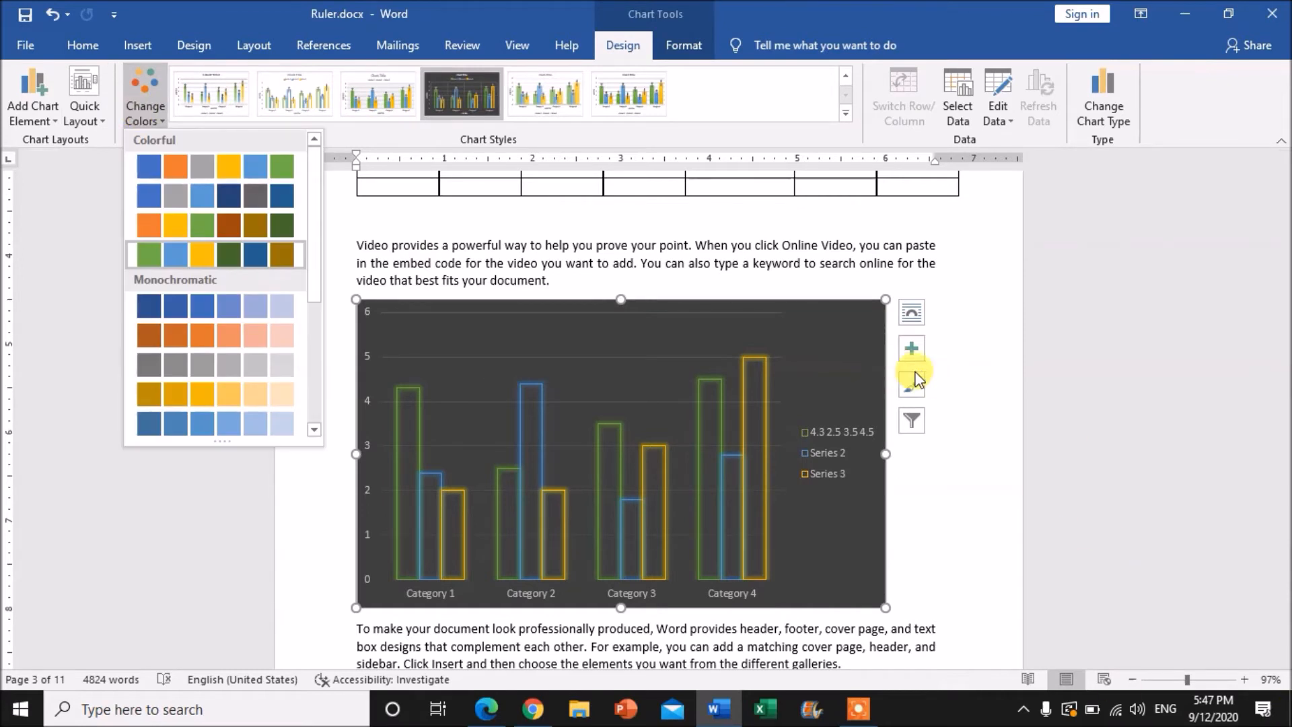
pyautogui.click(163, 206)
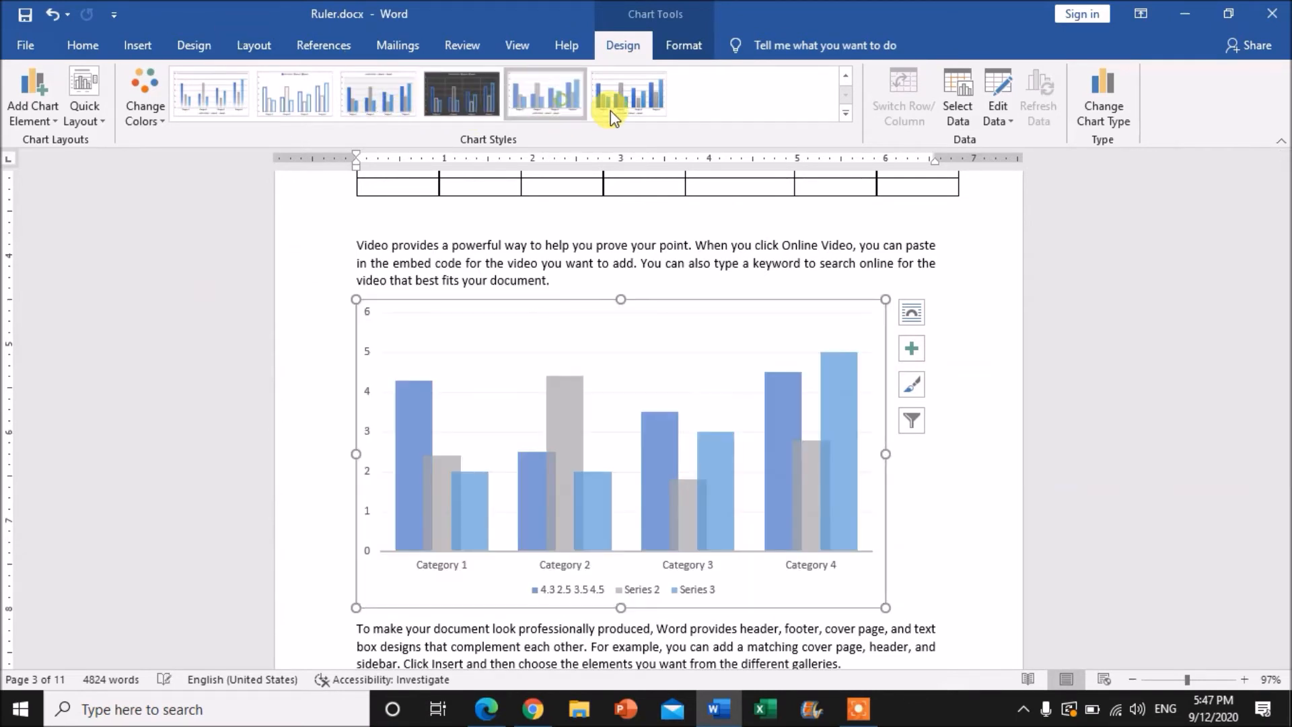
pyautogui.click(217, 93)
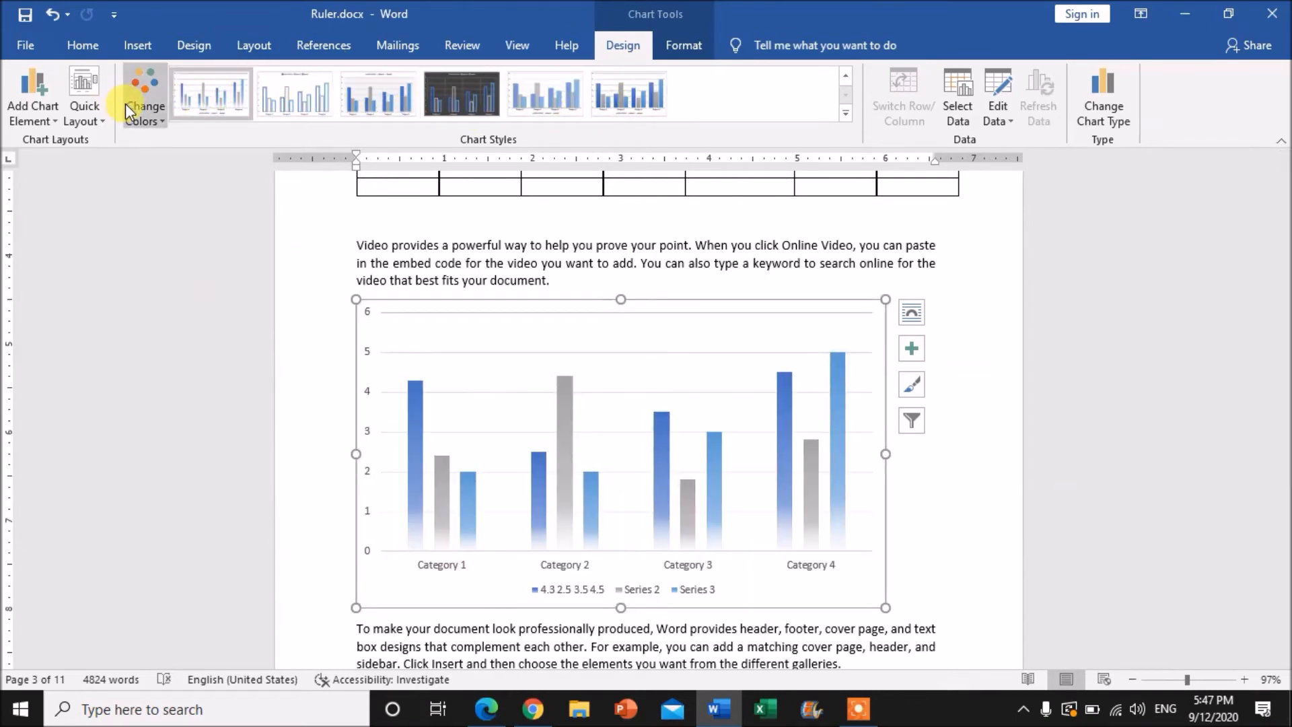
# Apply the colourful blue, orange and grey palette and the dark gradient chart style to the chart
pyautogui.click(126, 106)
pyautogui.click(152, 171)
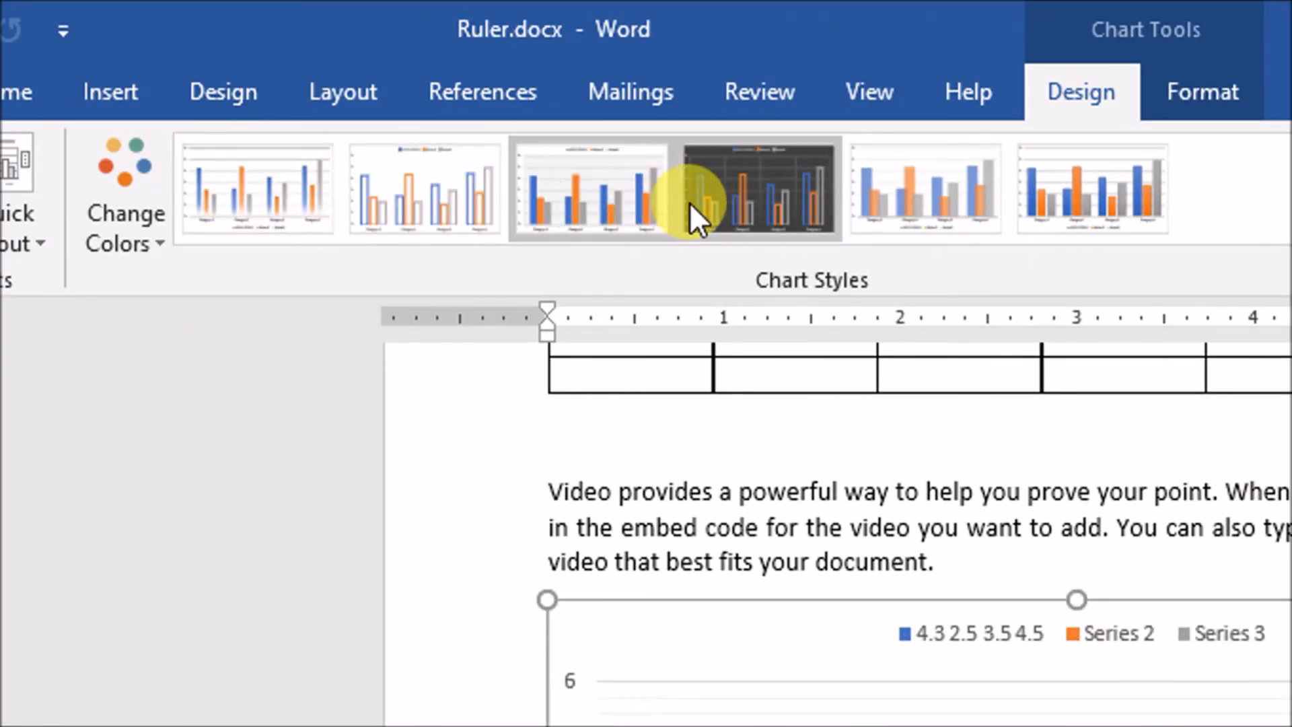
pyautogui.click(1048, 188)
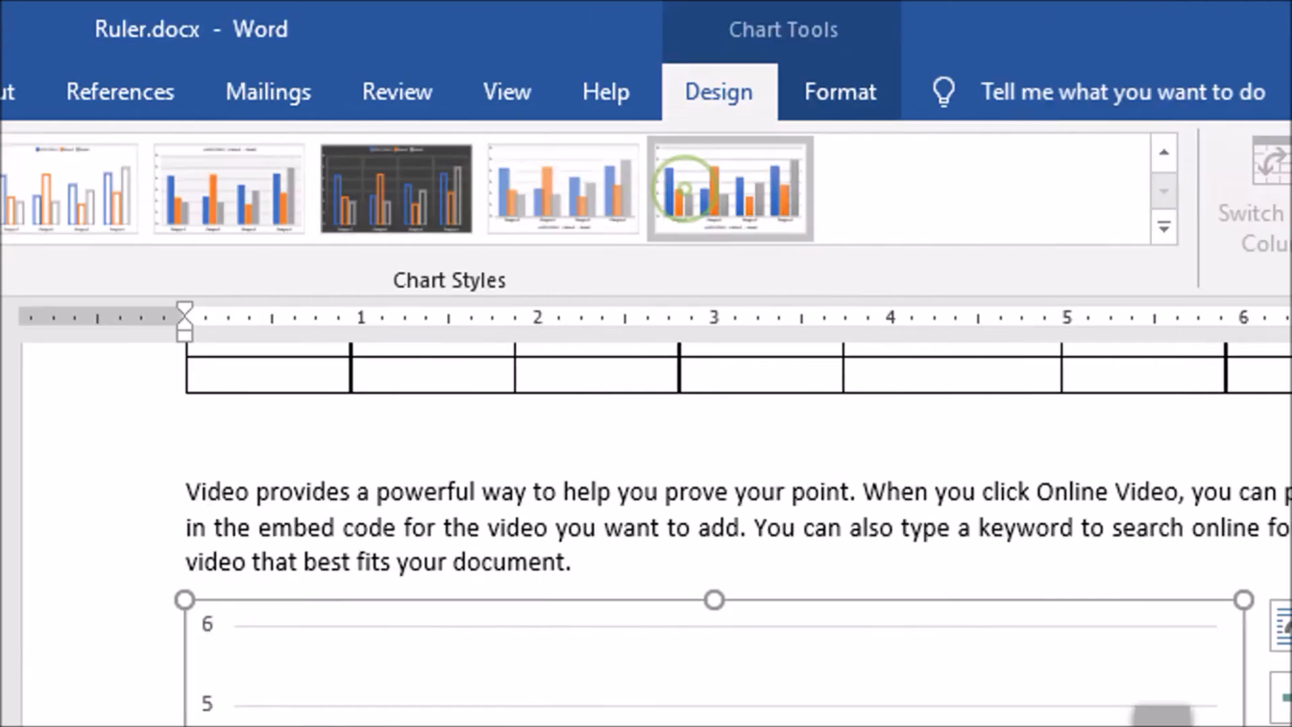
pyautogui.click(1162, 154)
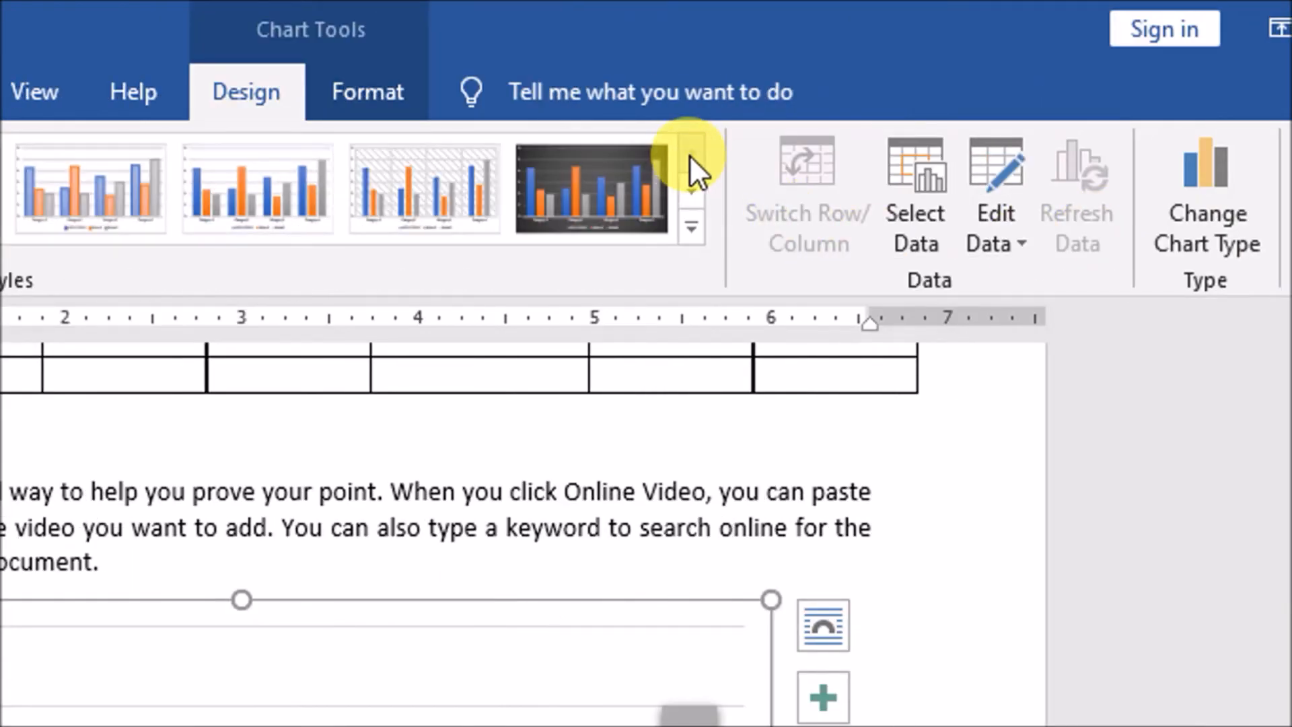
pyautogui.click(628, 200)
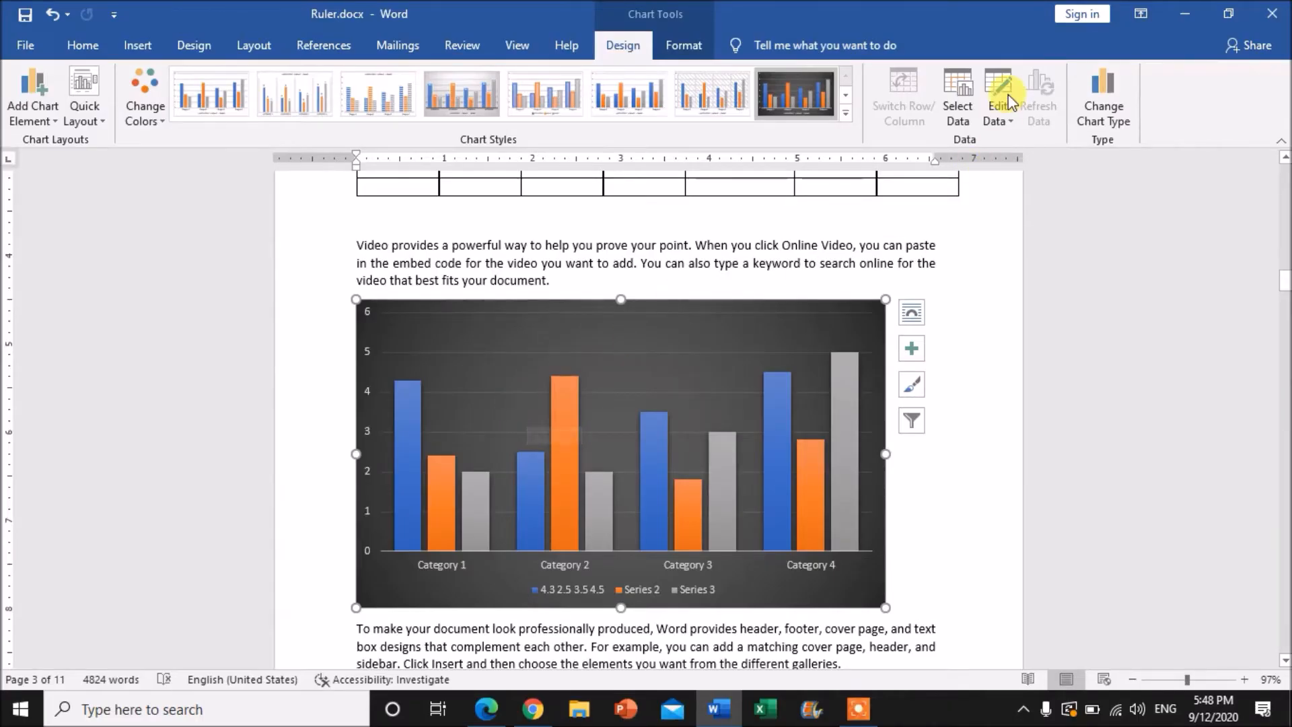
# Limit the chart's data range to the category names and the Series 1 column (A1:B5), and close the data sheet
pyautogui.click(953, 104)
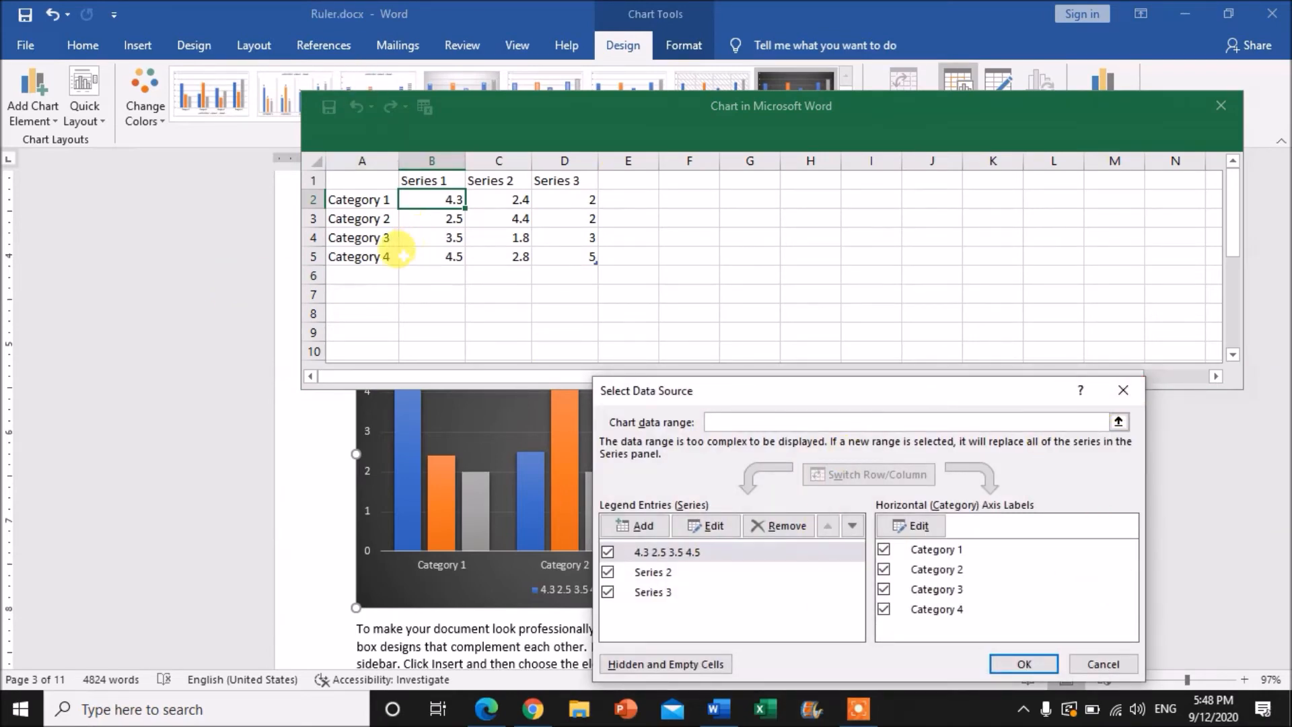
pyautogui.moveTo(362, 183); pyautogui.dragTo(422, 255)
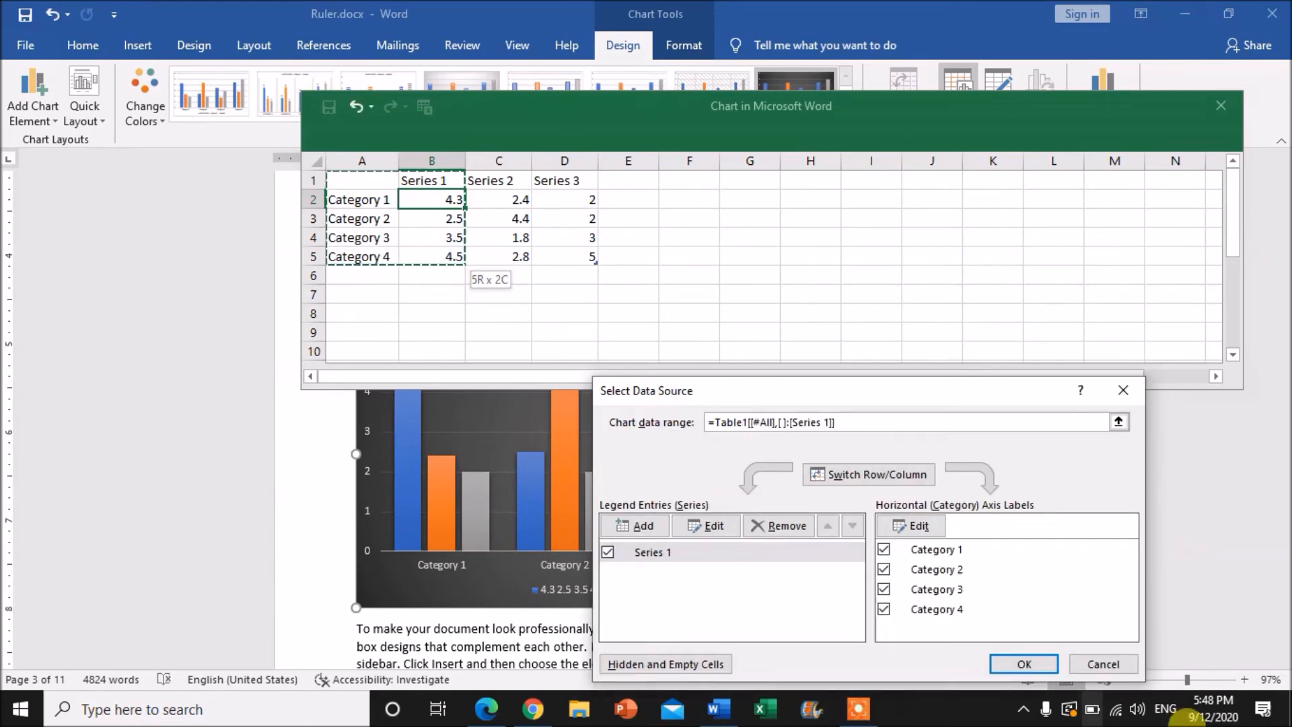
pyautogui.click(1005, 665)
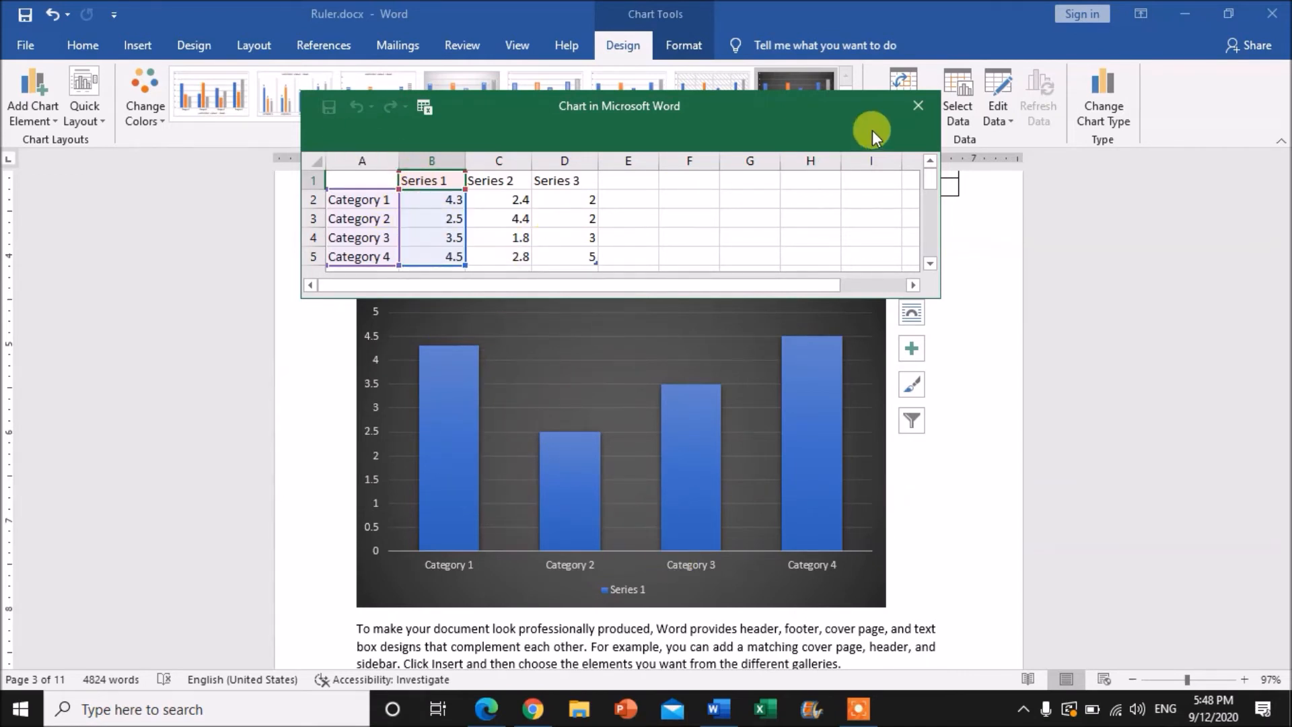
pyautogui.click(908, 112)
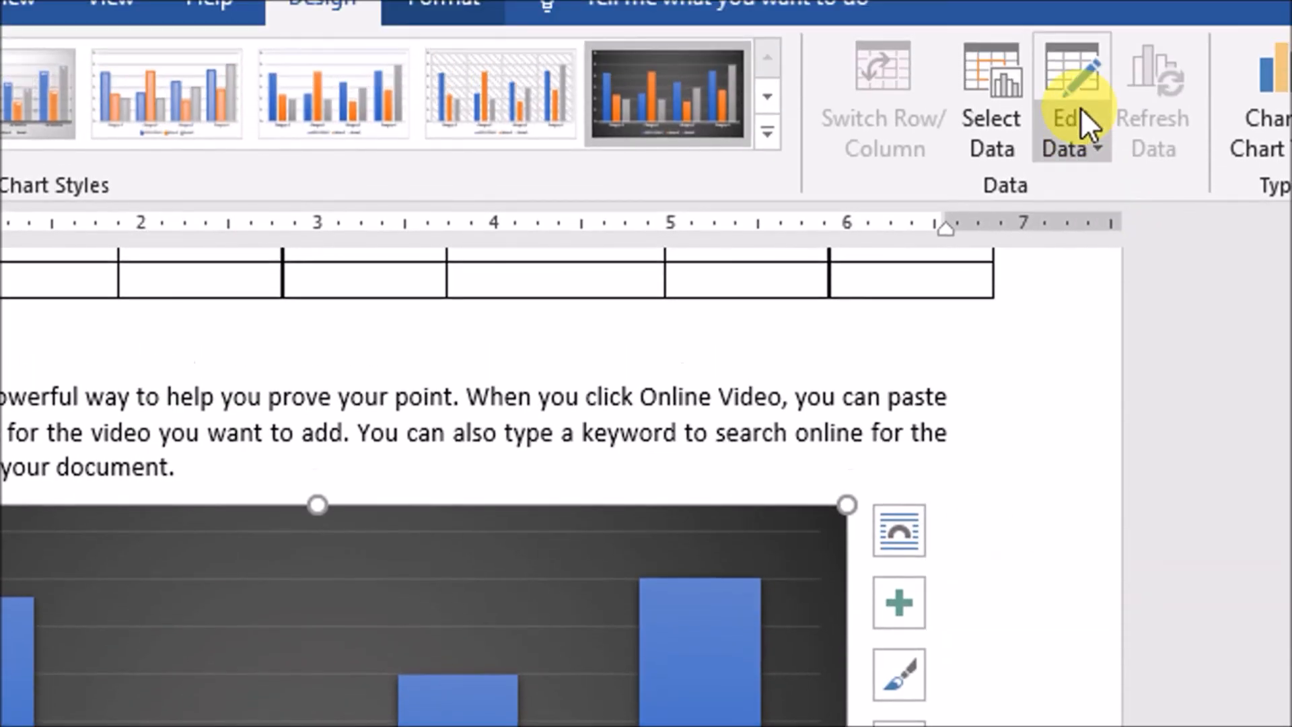
# Open the chart's data sheet for editing and set the Category 2 value of Series 1 to 5
pyautogui.click(1080, 109)
pyautogui.click(1121, 192)
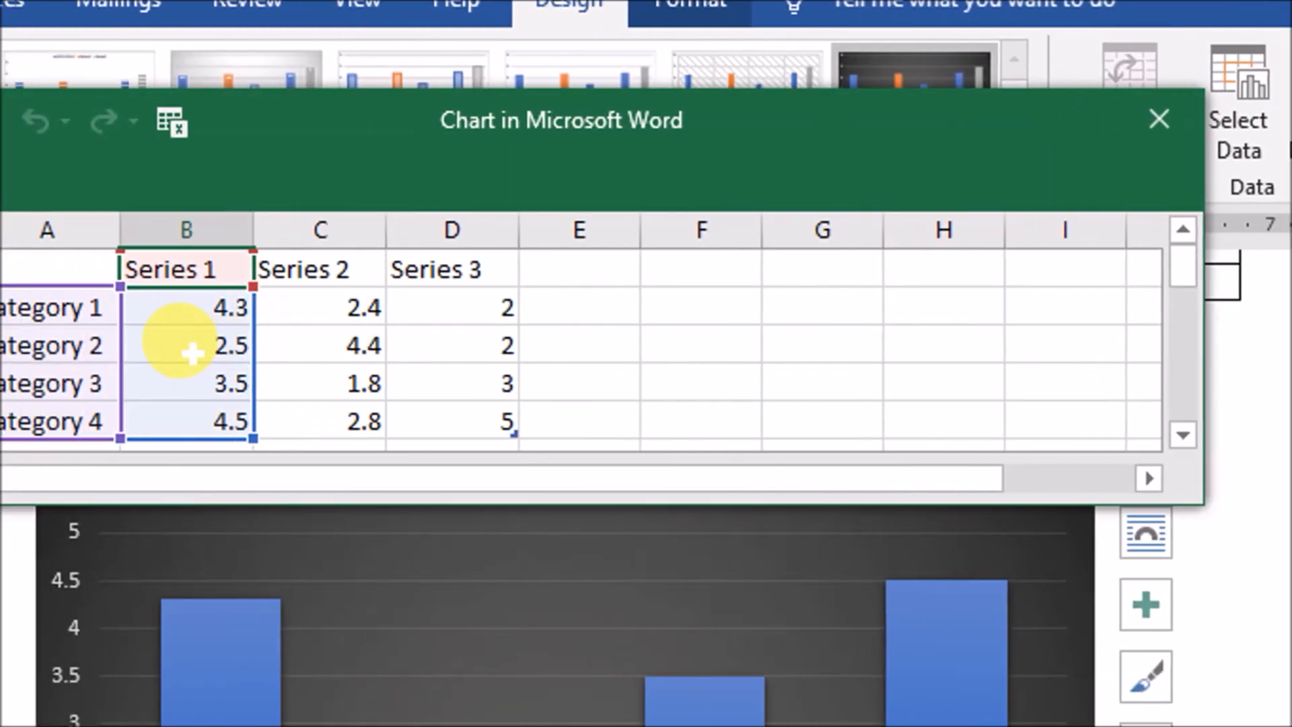
pyautogui.click(226, 350)
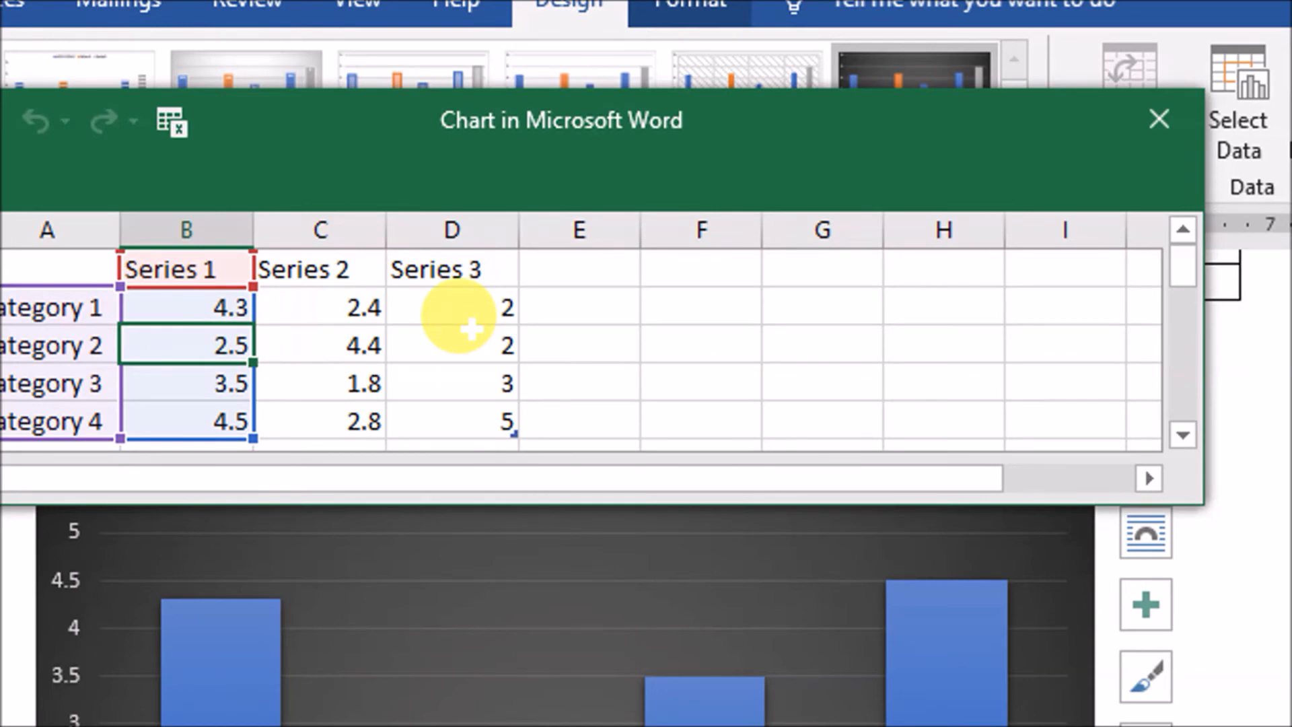
pyautogui.write('5')
pyautogui.press('Return')
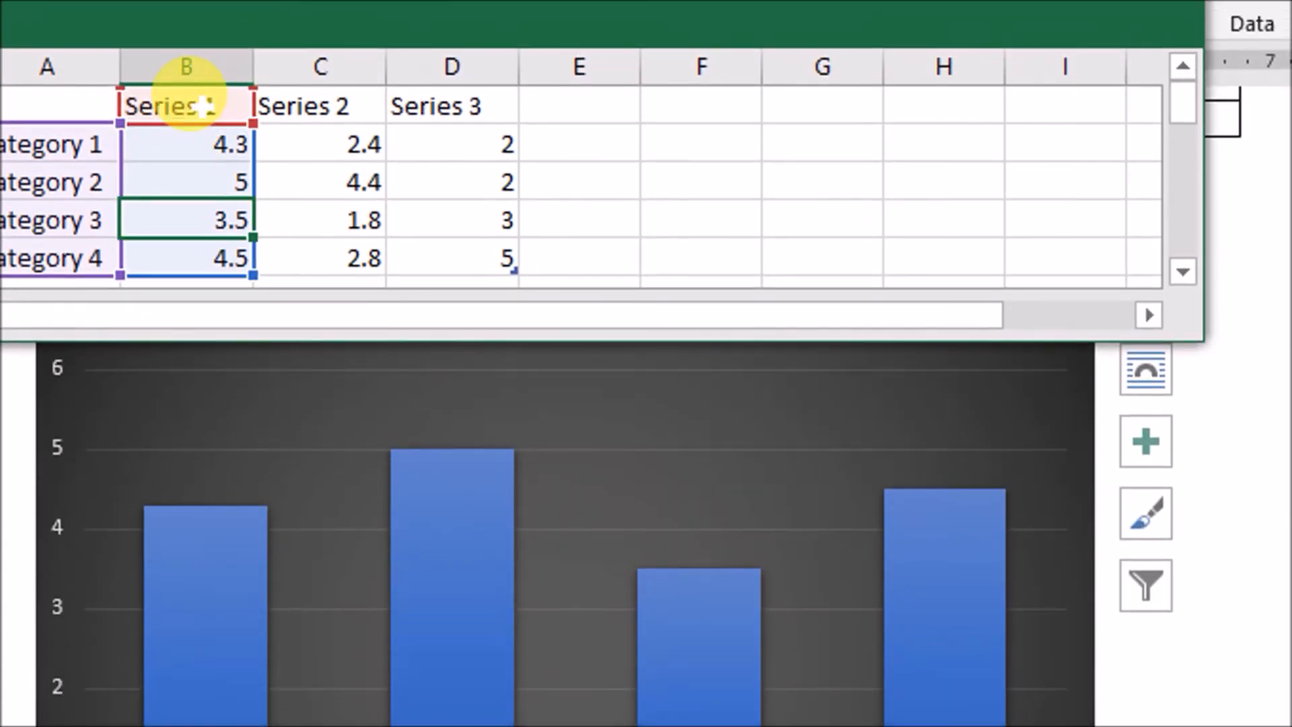
# Rename the three series headers in the chart's data sheet as s1, s2 and s3
pyautogui.click(202, 107)
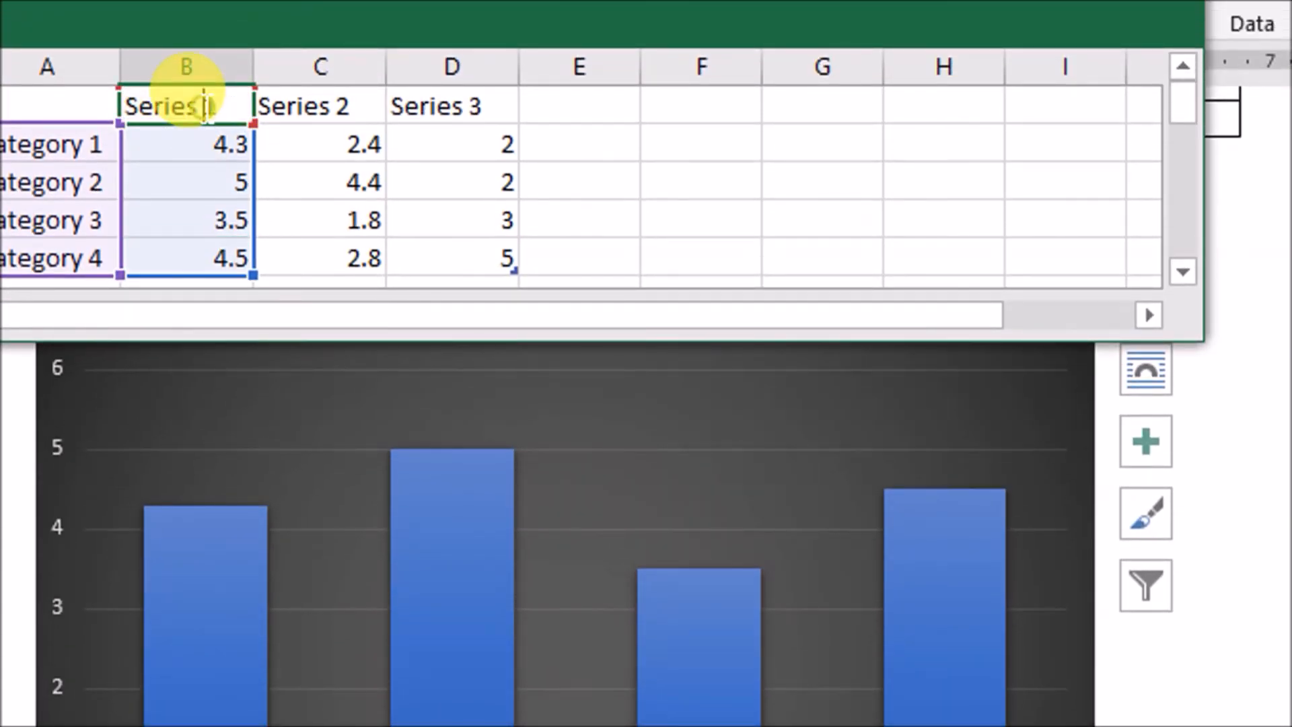
pyautogui.doubleClick(224, 111)
pyautogui.press('BackSpace')
pyautogui.press('BackSpace')
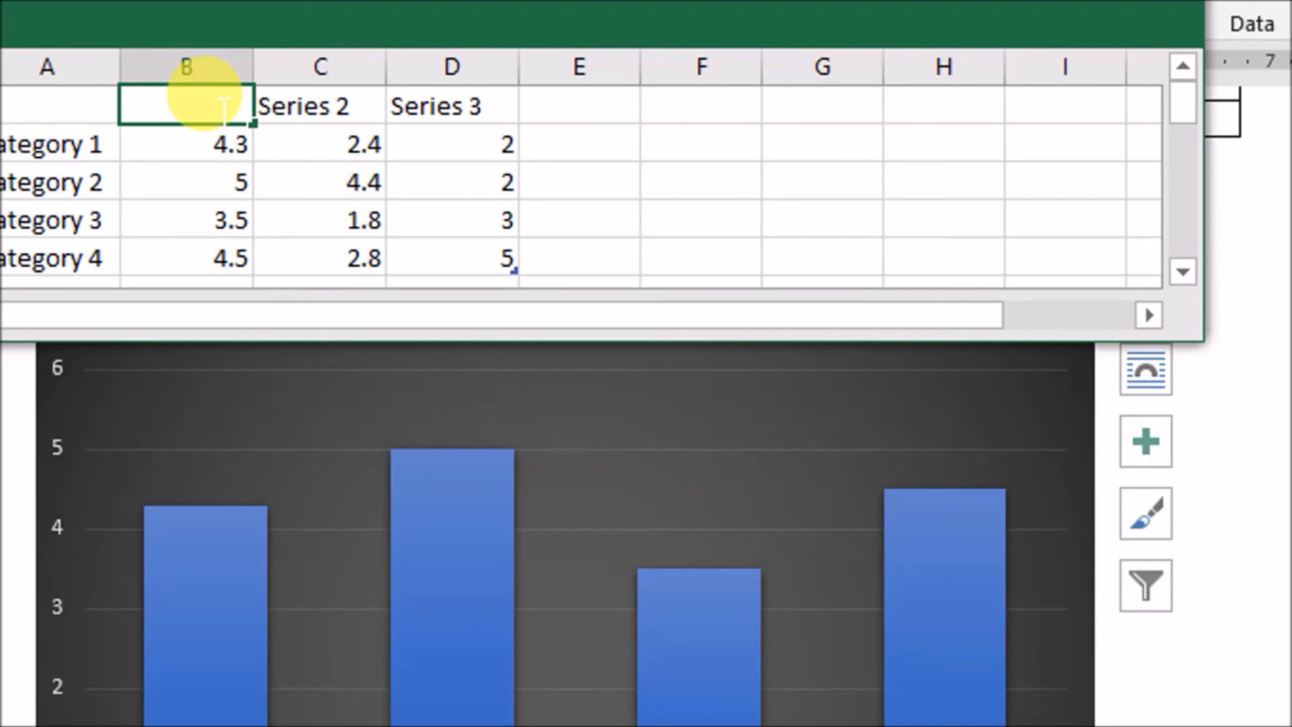
pyautogui.press('Tab')
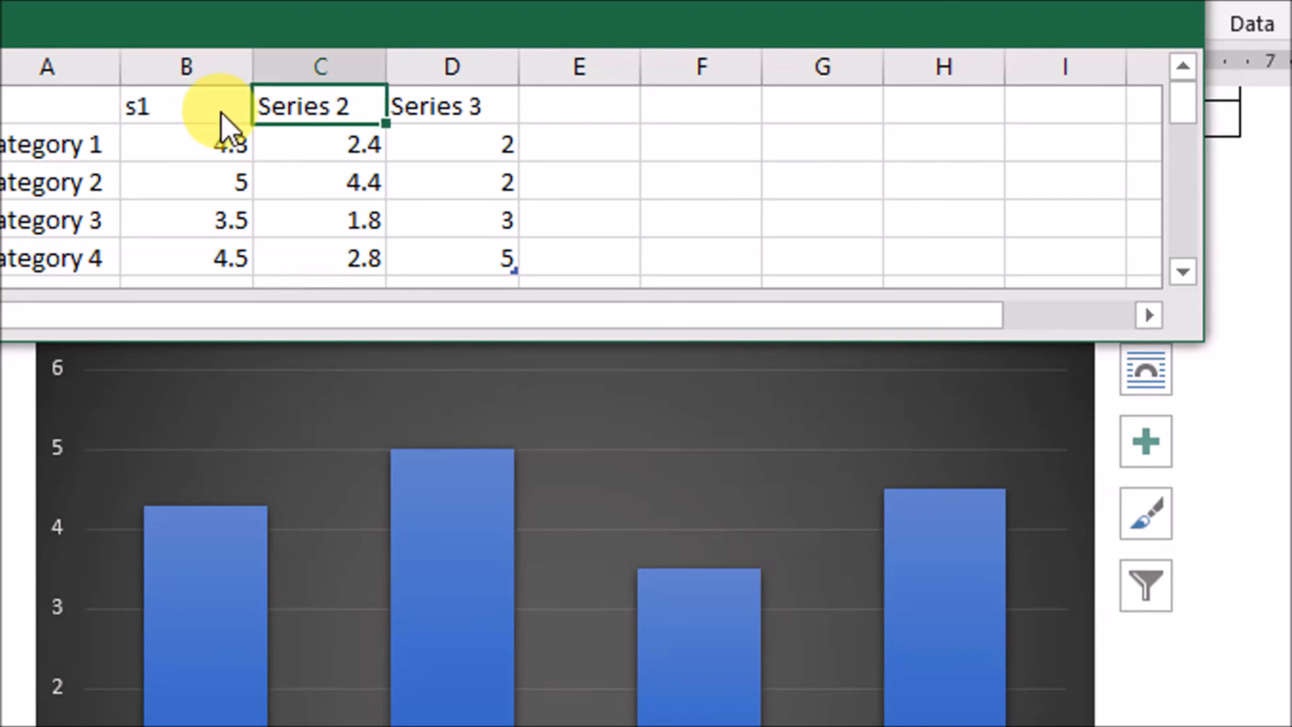
pyautogui.write('s2')
pyautogui.press('Tab')
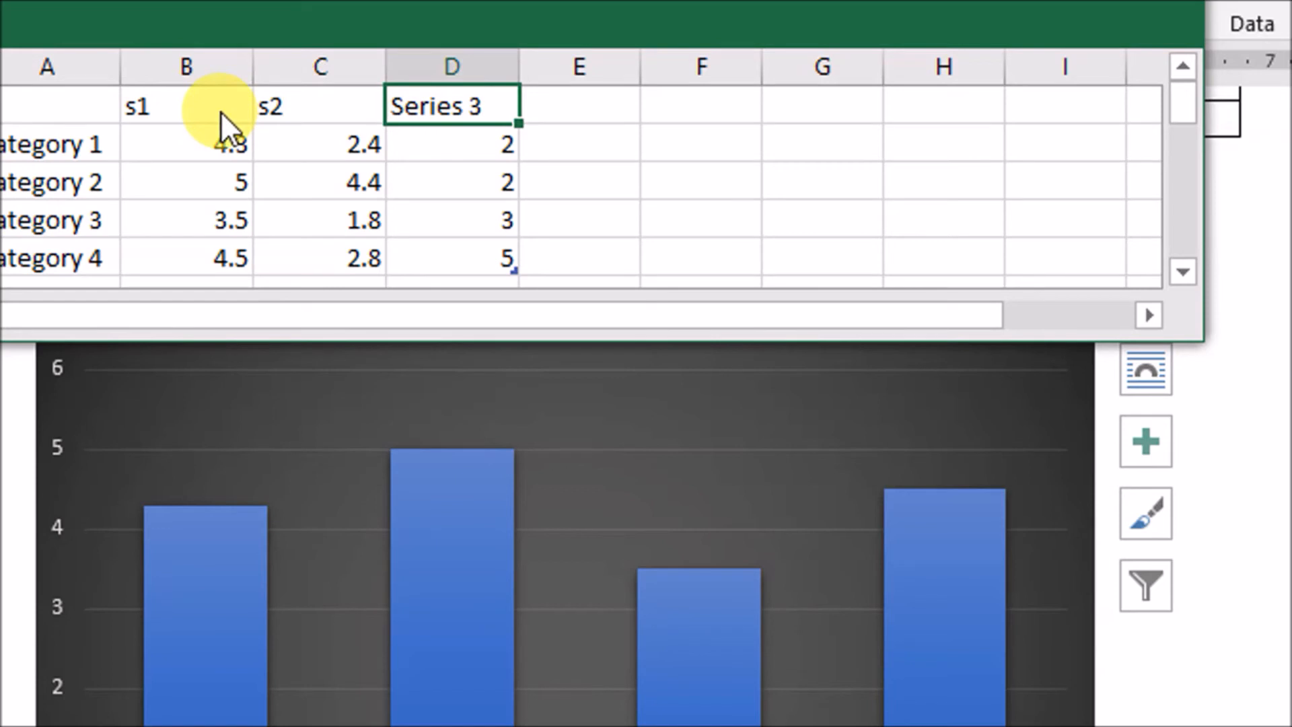
pyautogui.write('s2')
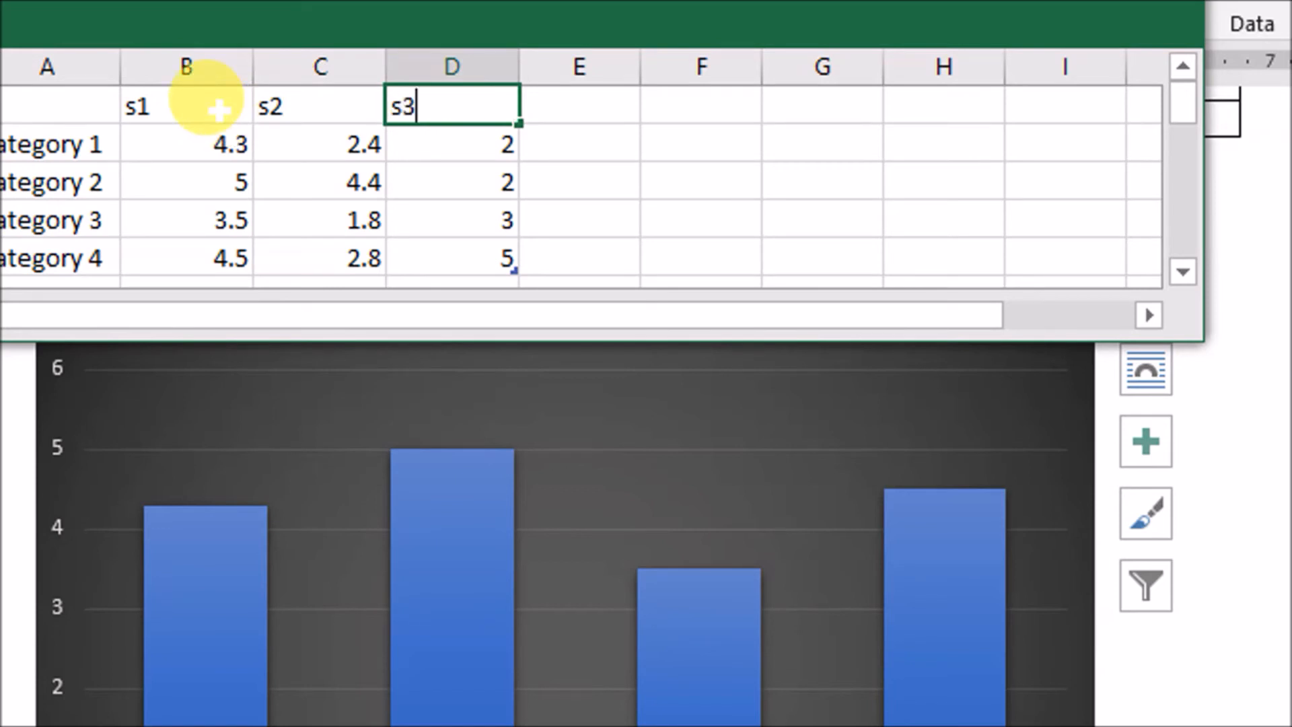
pyautogui.press('Return')
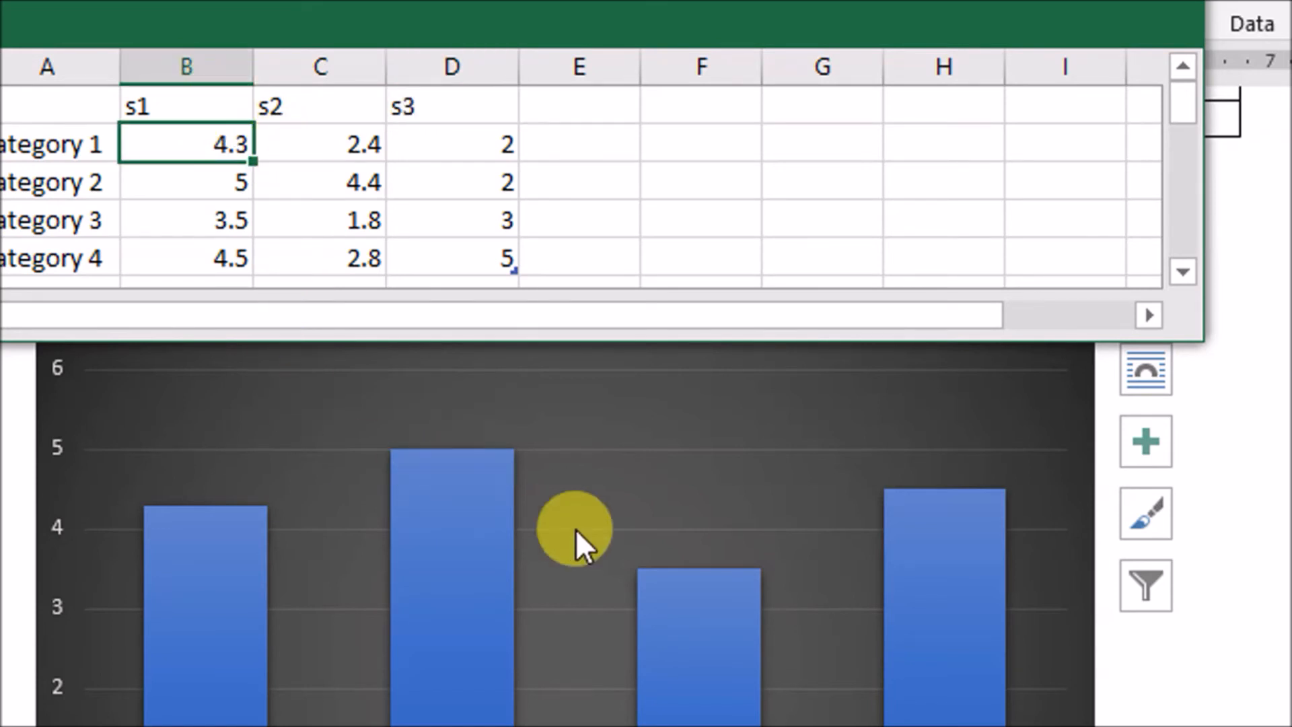
# Add axis titles, a chart title and data labels to the column chart
pyautogui.click(605, 490)
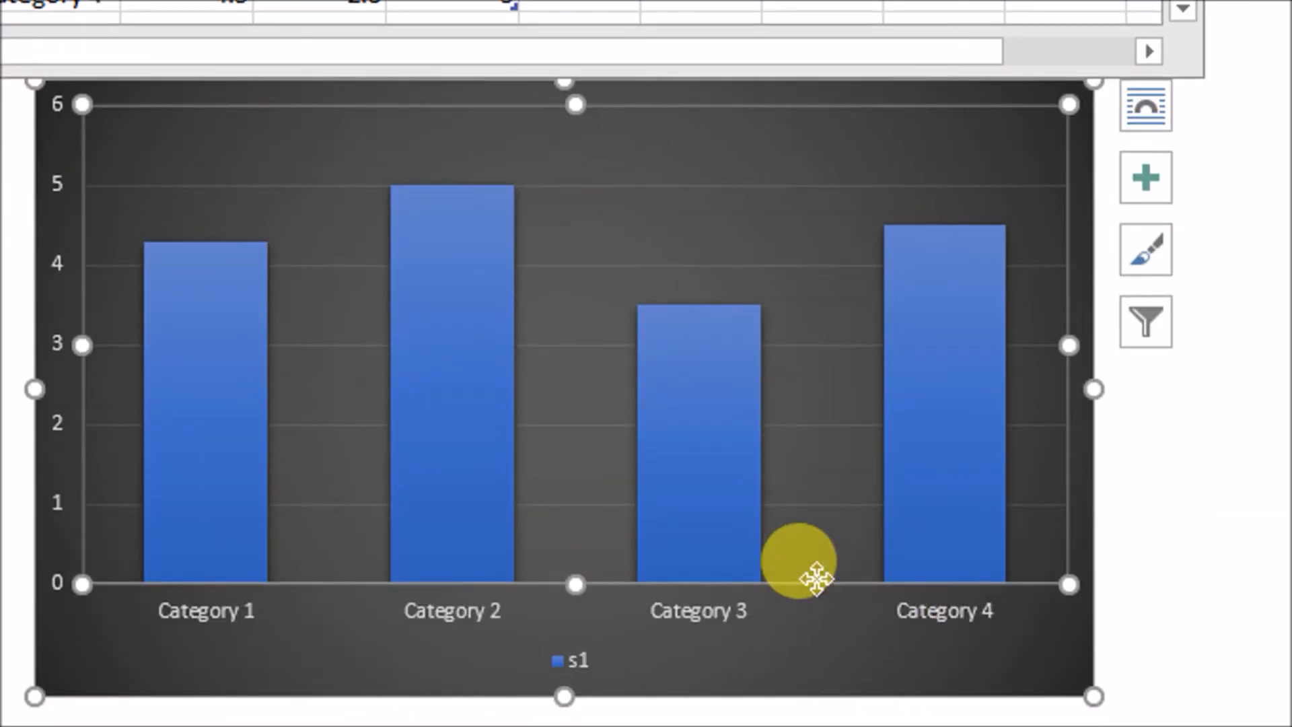
pyautogui.click(1146, 178)
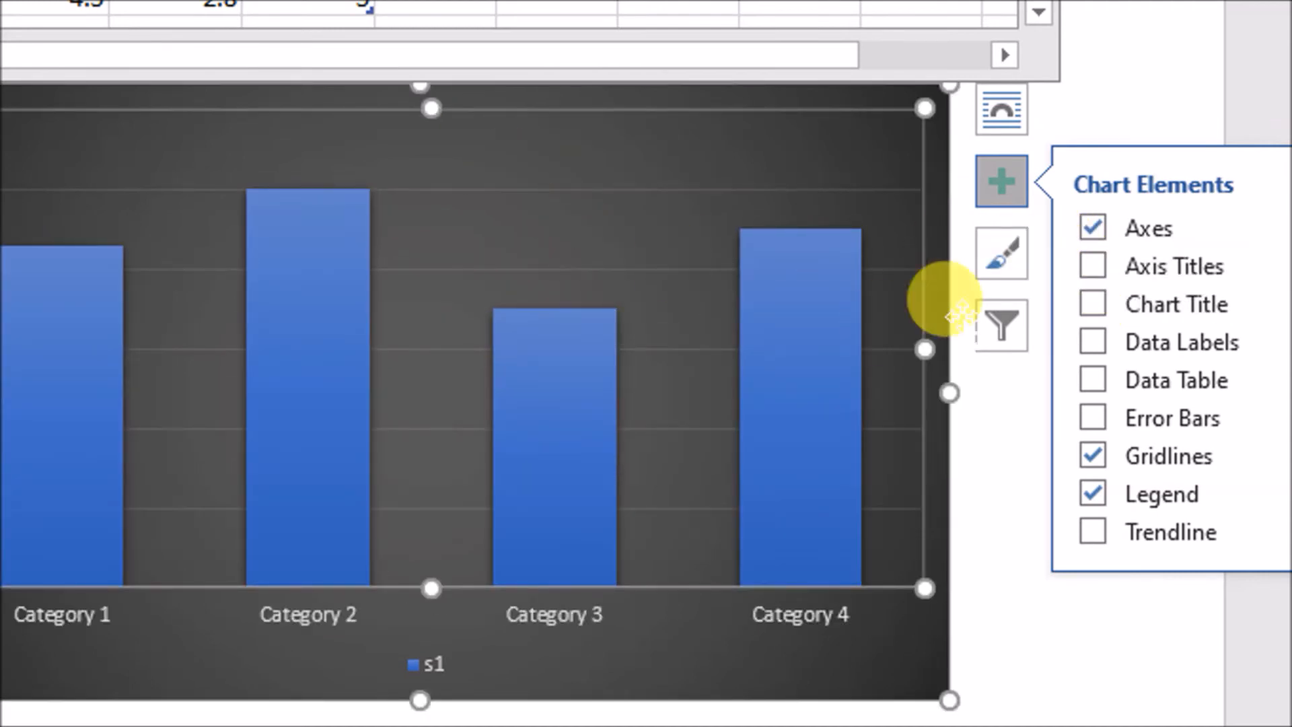
pyautogui.click(1093, 266)
pyautogui.click(1087, 308)
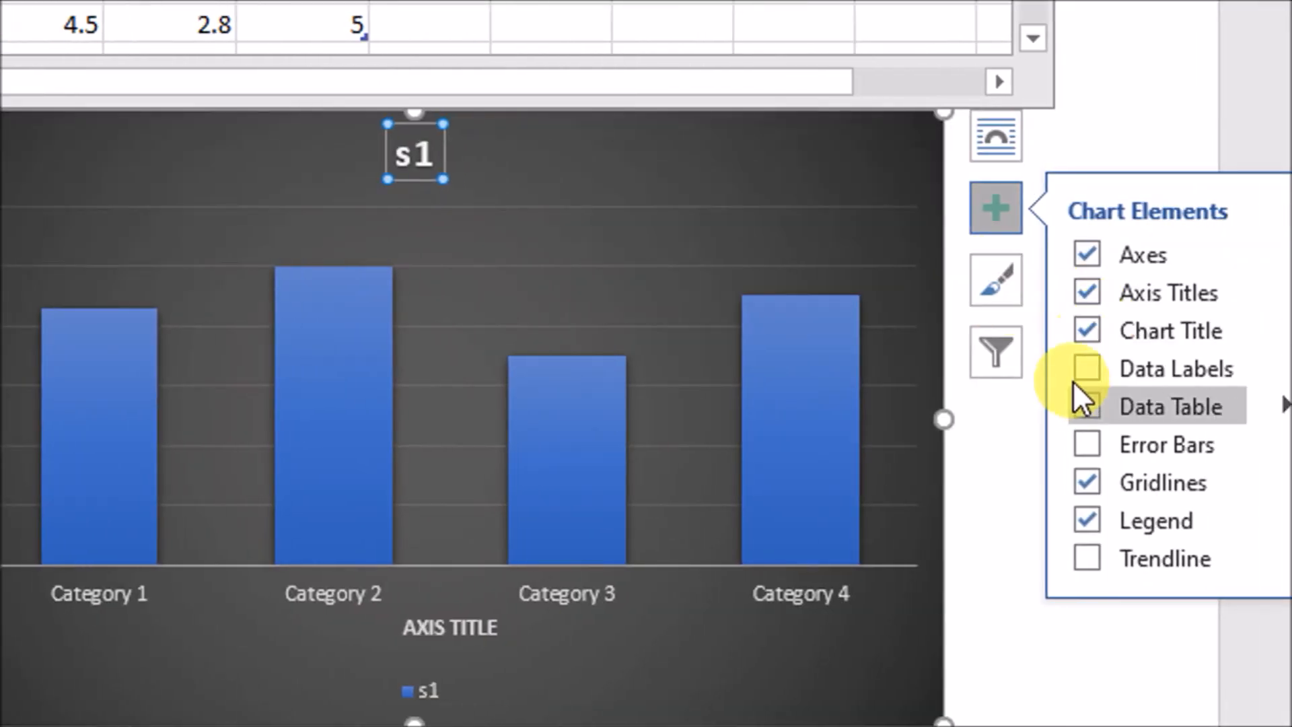
pyautogui.click(1082, 368)
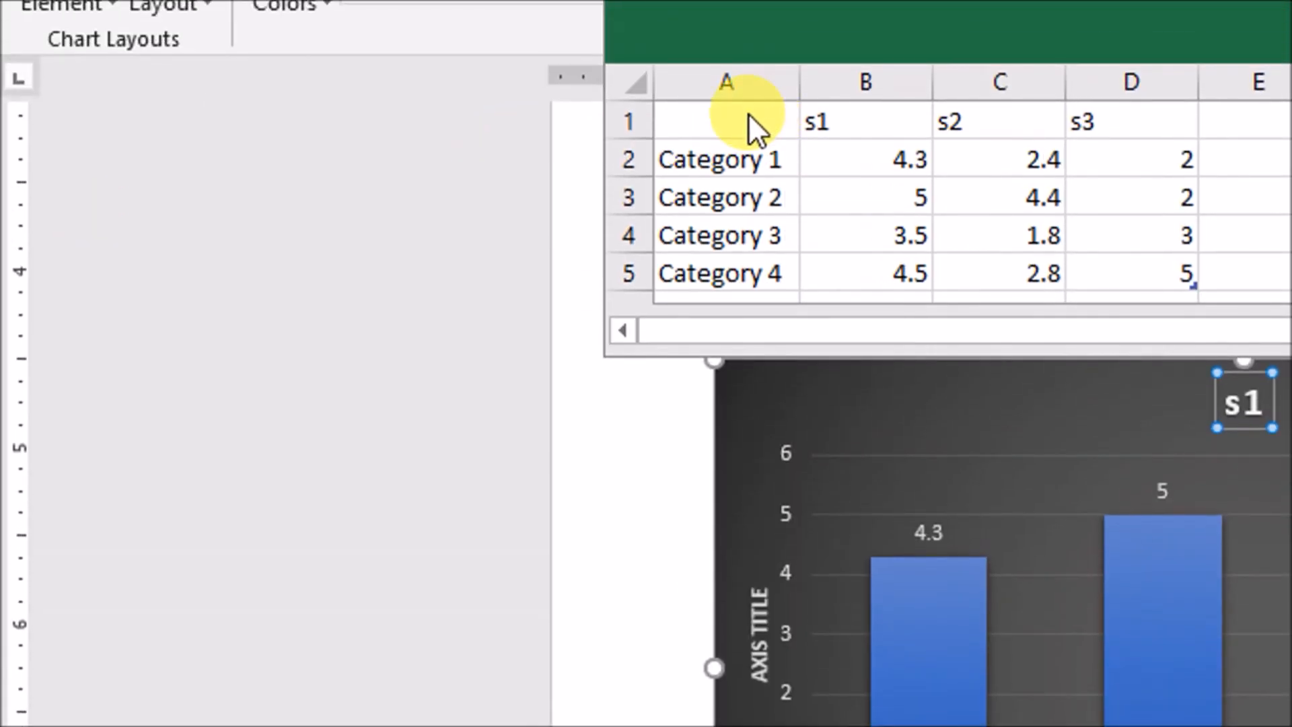
# Set the chart's data range to the whole table with all three series (A1:D5), and close the data sheet
pyautogui.moveTo(749, 116); pyautogui.dragTo(1165, 269)
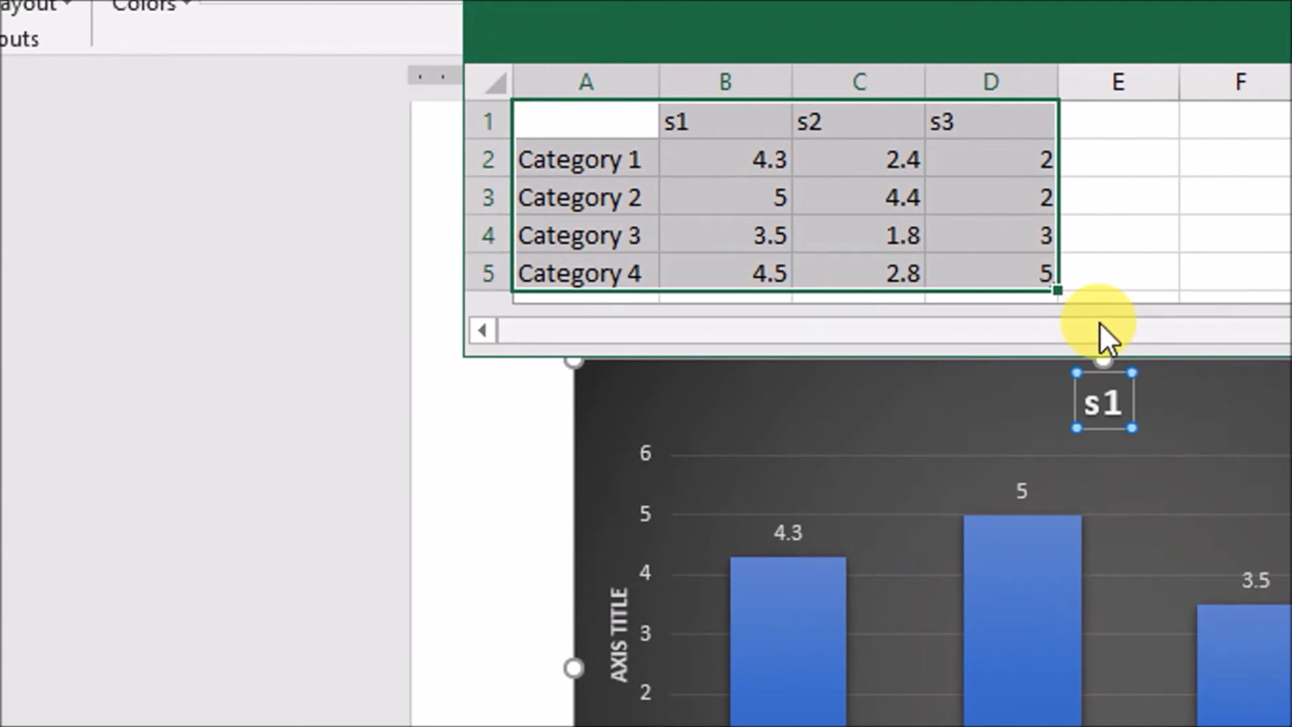
pyautogui.press('Return')
pyautogui.click(1029, 487)
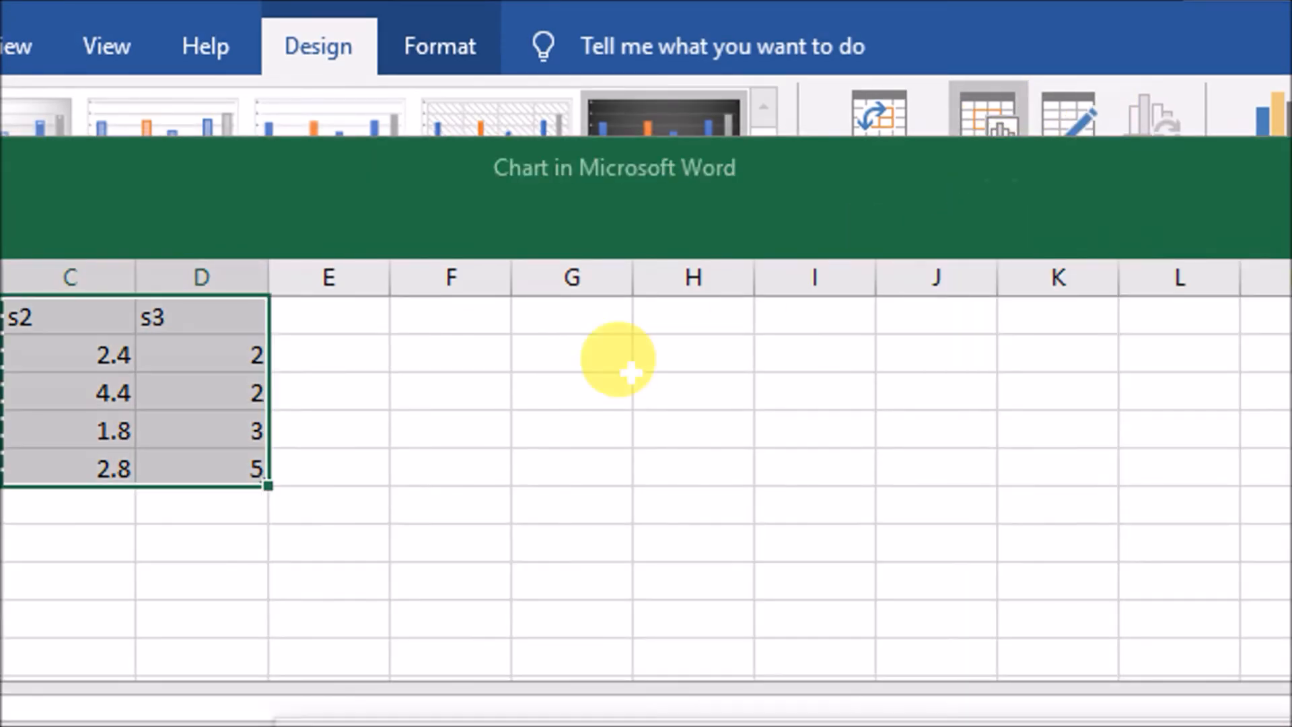
pyautogui.moveTo(179, 320); pyautogui.dragTo(744, 511)
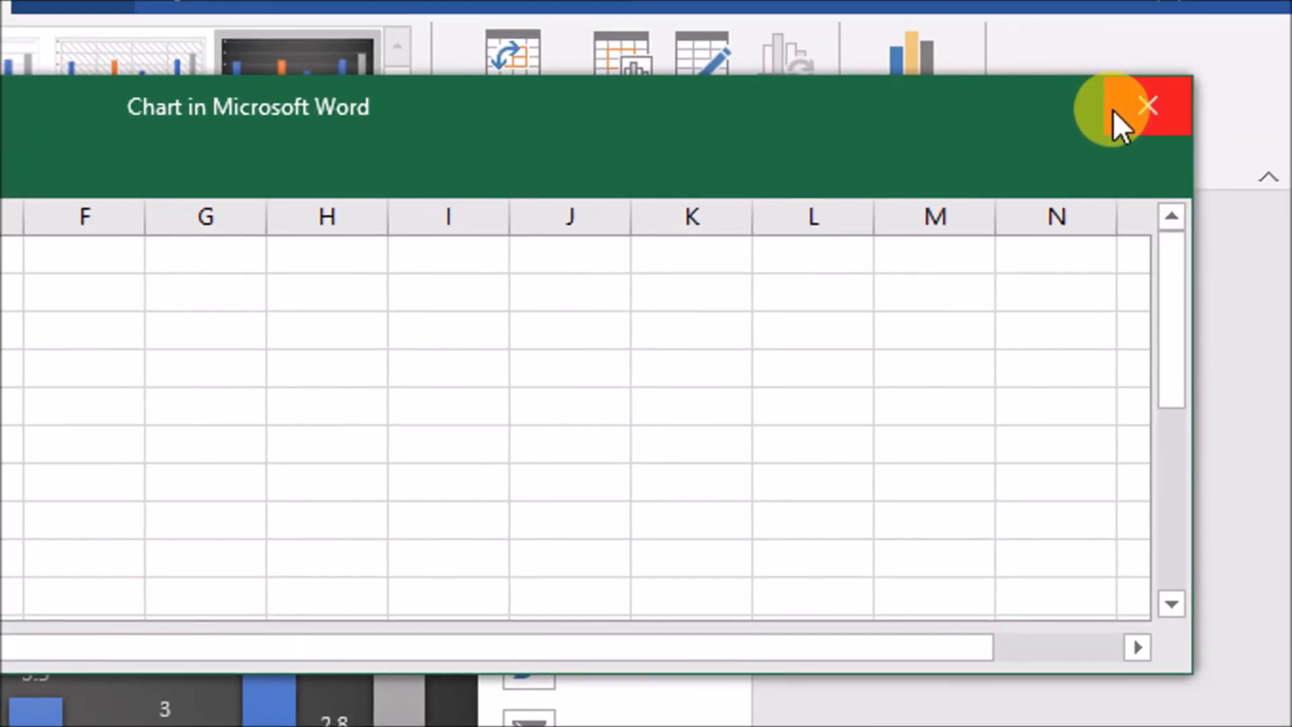
pyautogui.click(1119, 108)
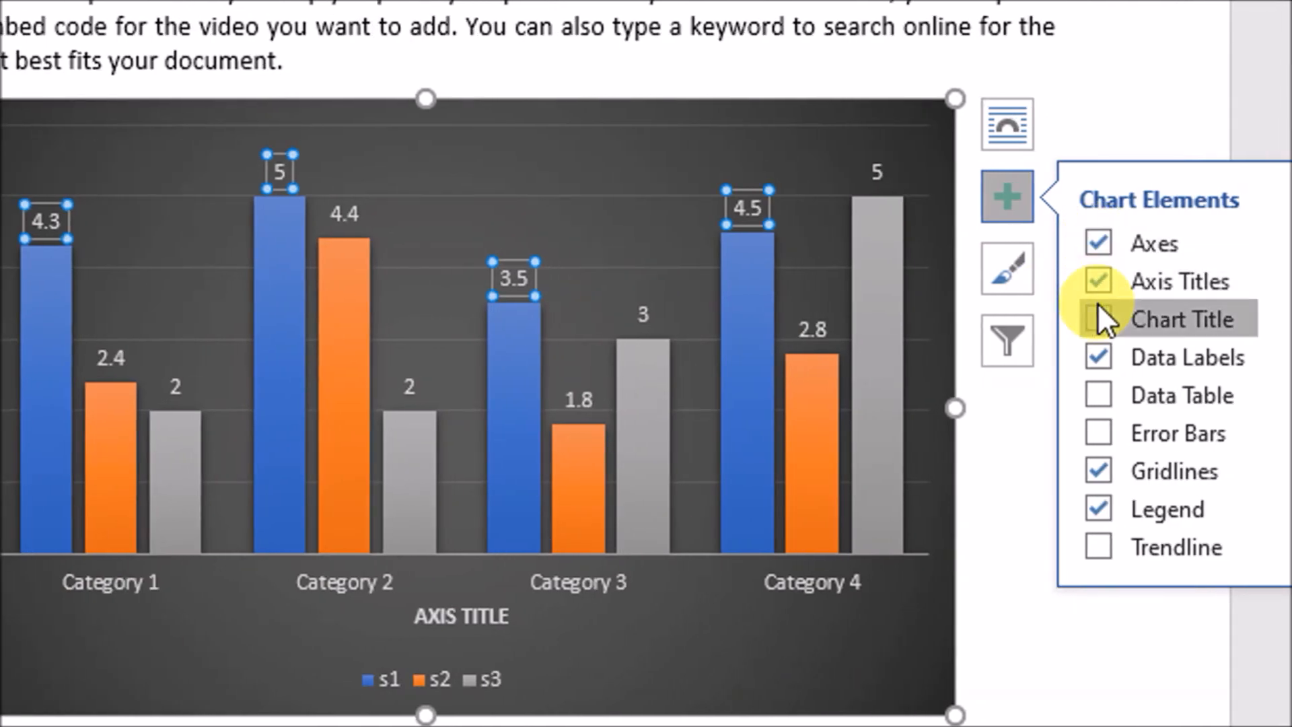
# Show the data table and axis titles on the chart, and hide the axes, chart title and data labels
pyautogui.click(1280, 317)
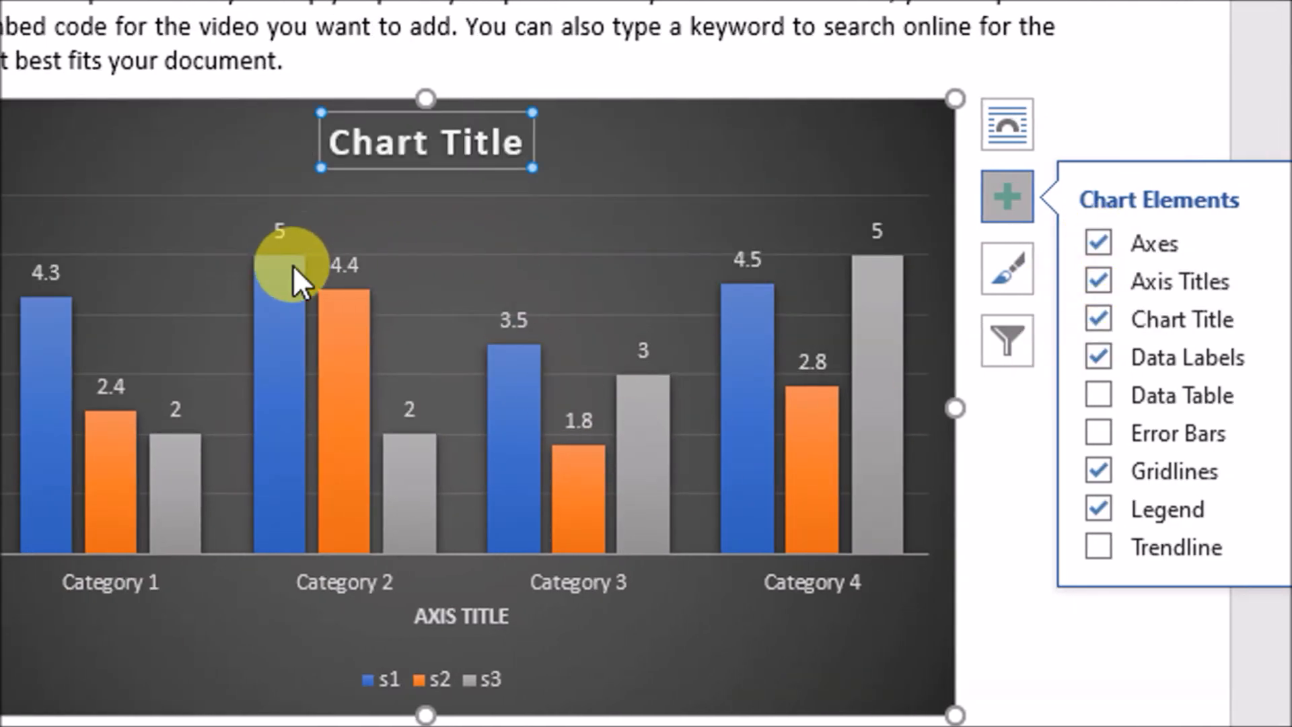
pyautogui.click(1087, 280)
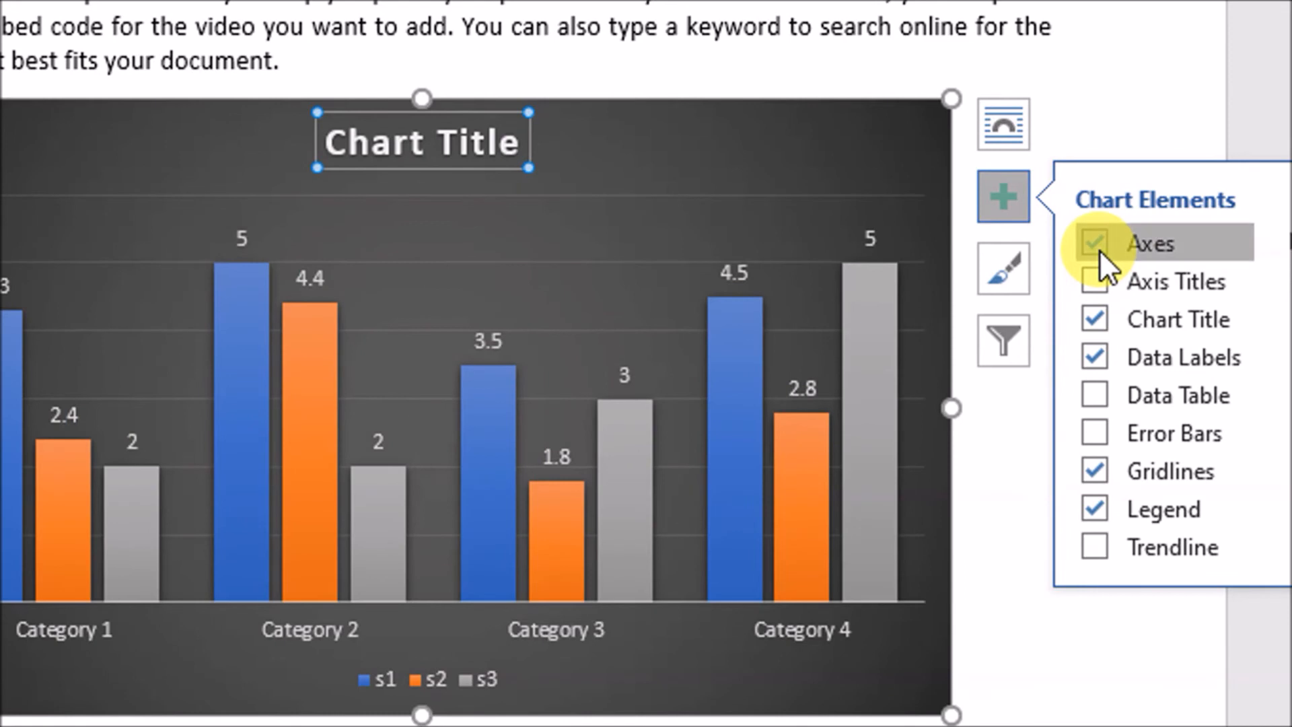
pyautogui.click(1099, 249)
pyautogui.click(1092, 279)
pyautogui.click(1084, 320)
pyautogui.click(1091, 355)
pyautogui.click(1093, 393)
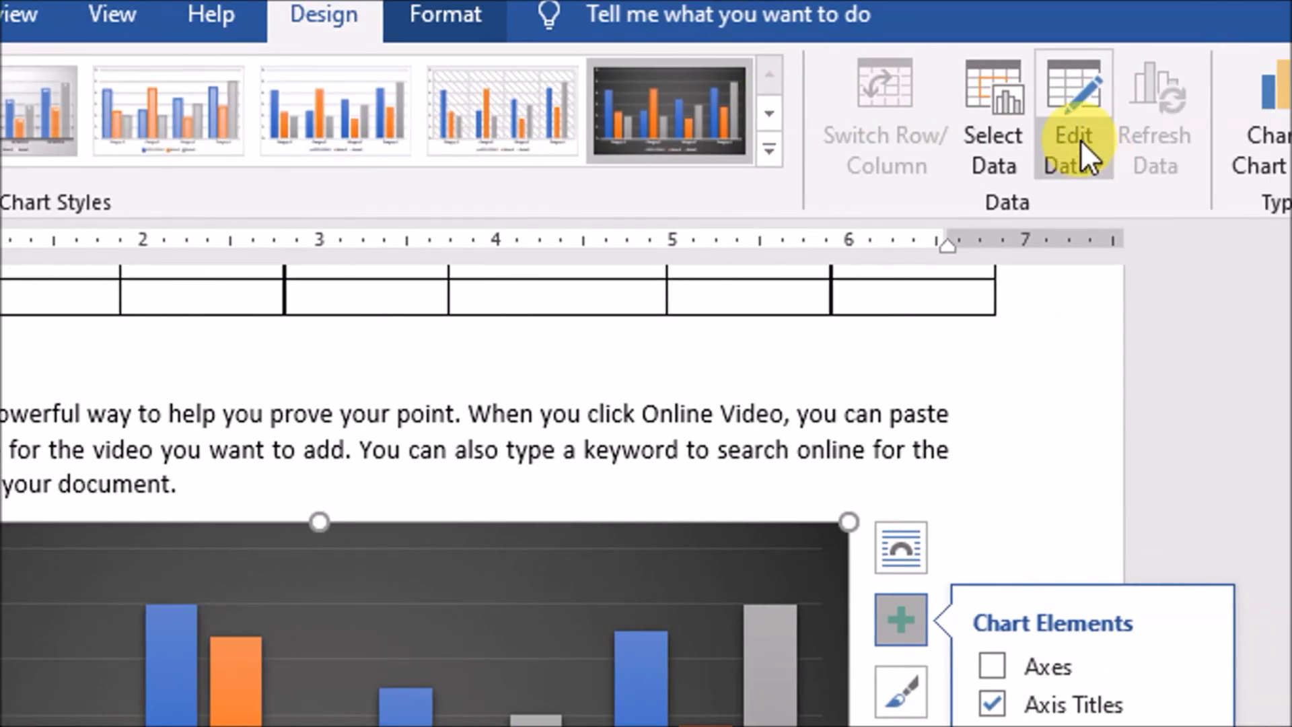
# Open the chart's data in a full Excel window and clear the table selection
pyautogui.click(1081, 158)
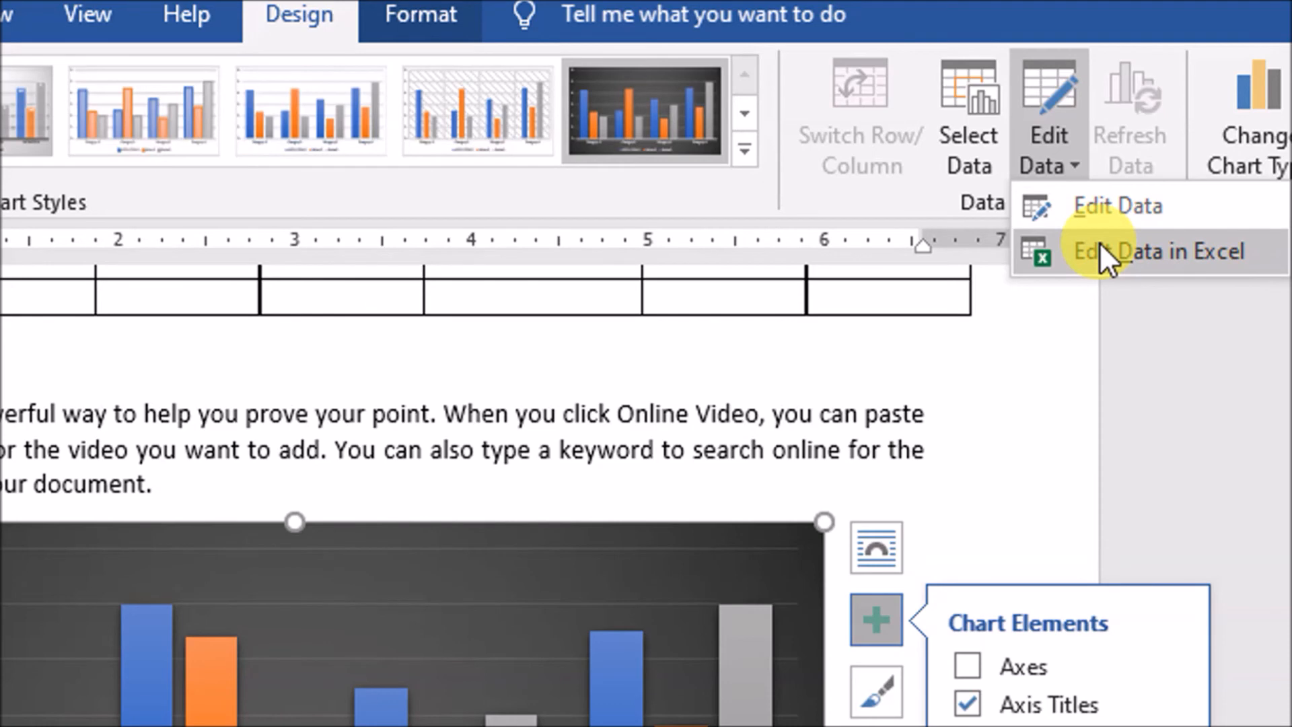
pyautogui.click(1101, 250)
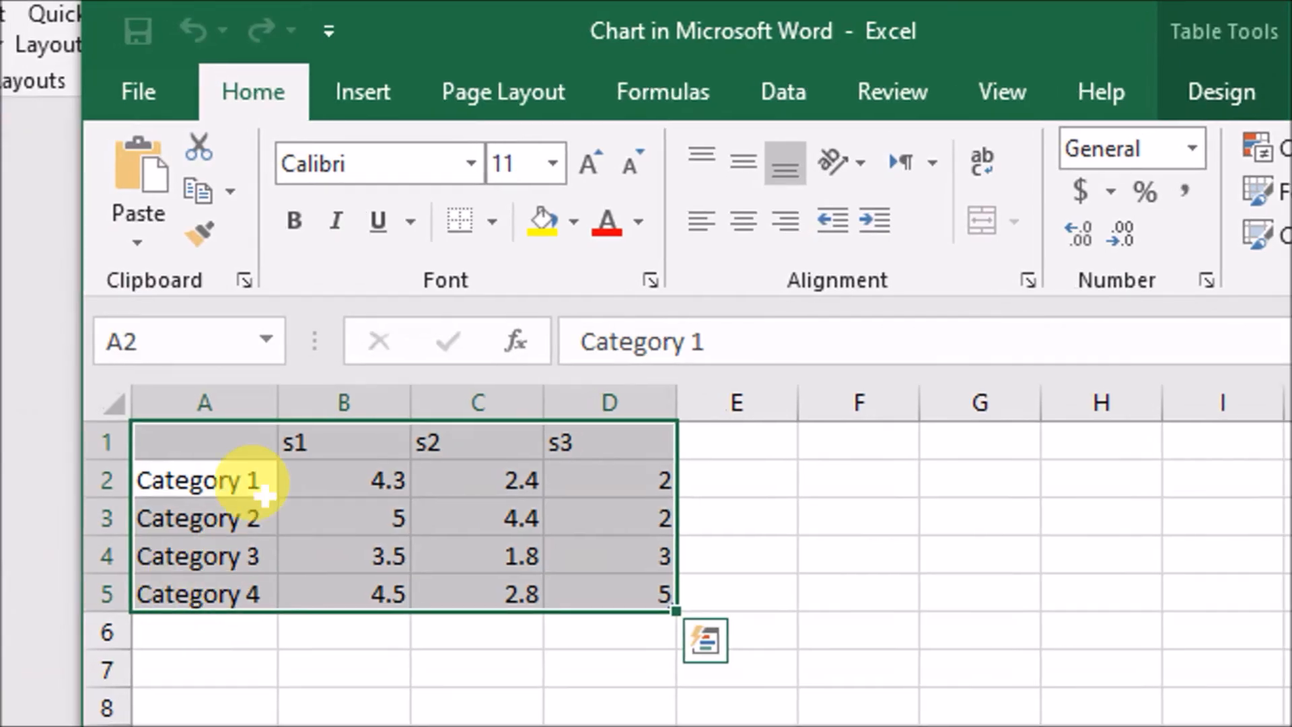
pyautogui.moveTo(187, 479); pyautogui.dragTo(525, 592)
pyautogui.click(609, 548)
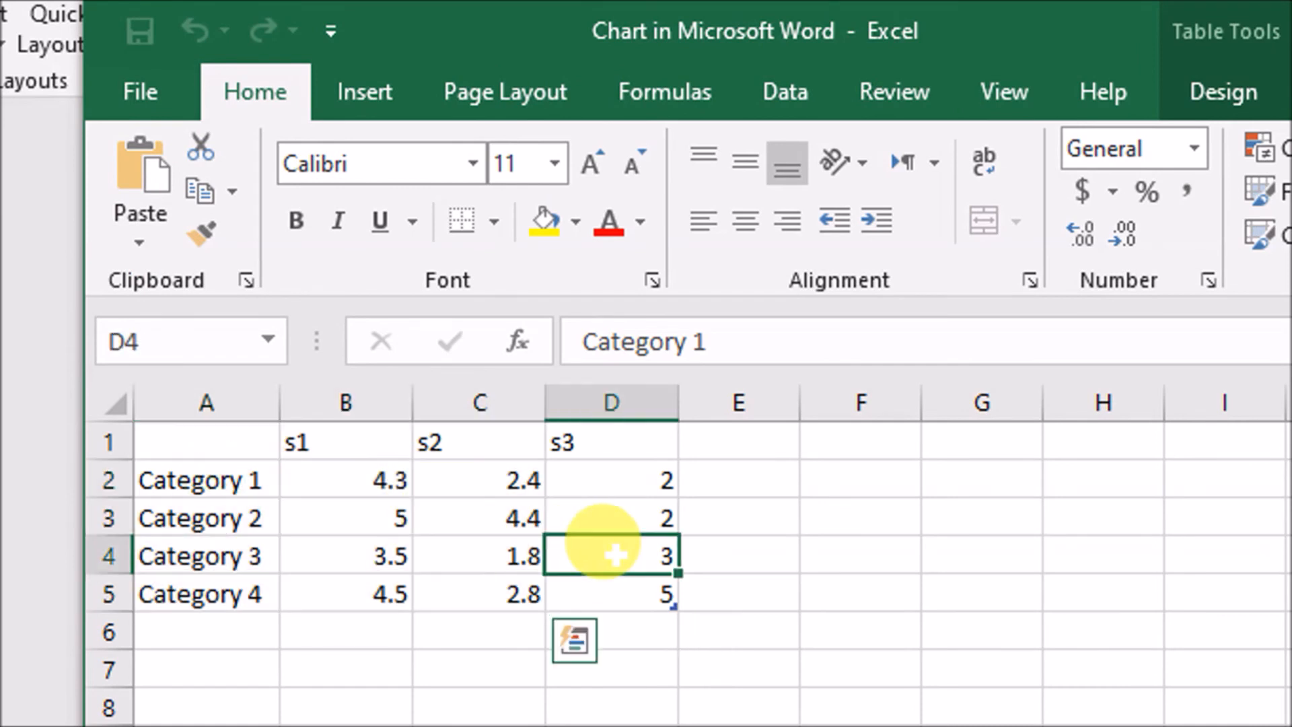
pyautogui.click(498, 480)
pyautogui.click(202, 452)
# Rename the four categories in the data sheet as c1, c2, c3 and c4, and return to the chart in Word
pyautogui.click(219, 476)
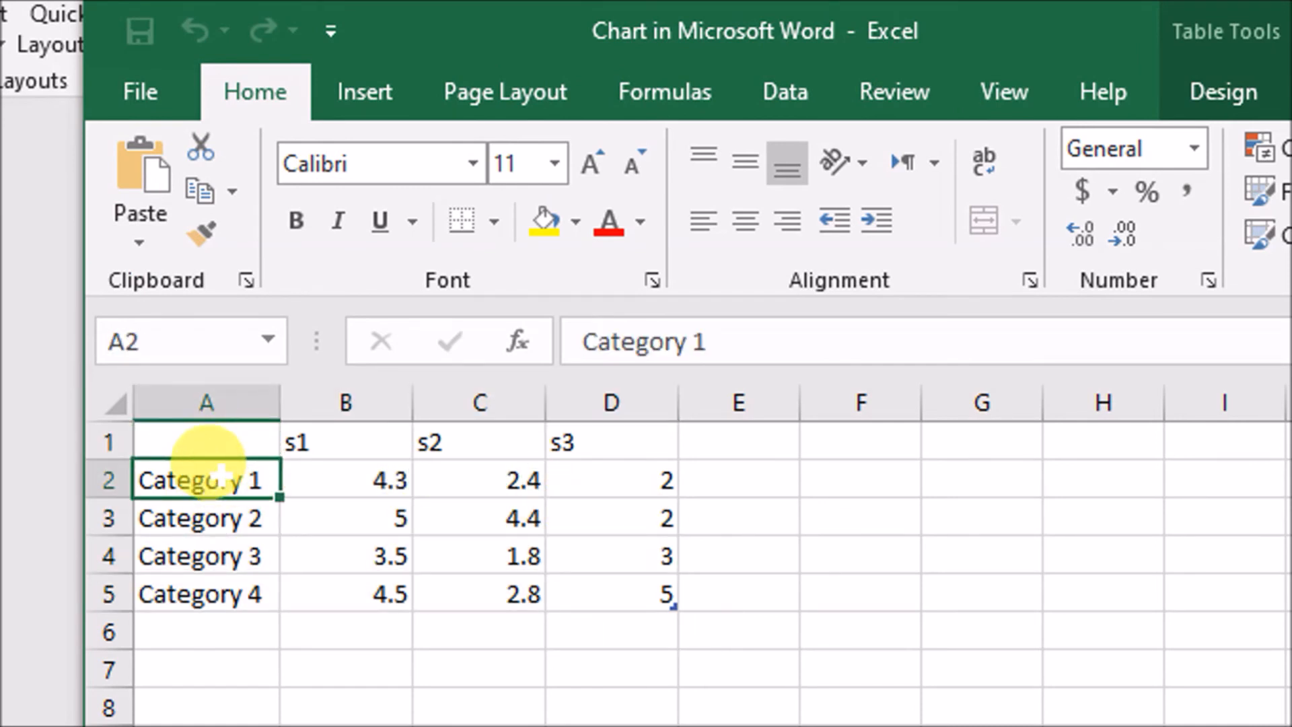
pyautogui.write('c')
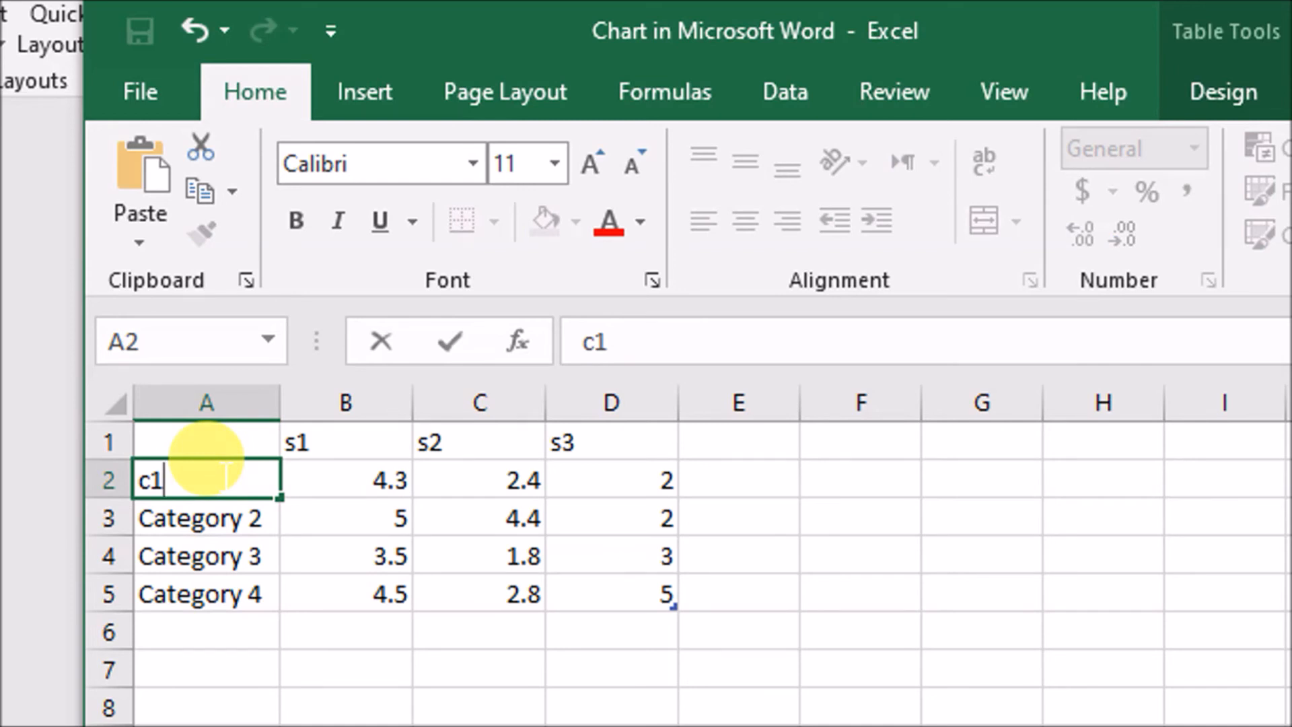
pyautogui.write('1')
pyautogui.press('Return')
pyautogui.write('c2')
pyautogui.press('Return')
pyautogui.write('c3')
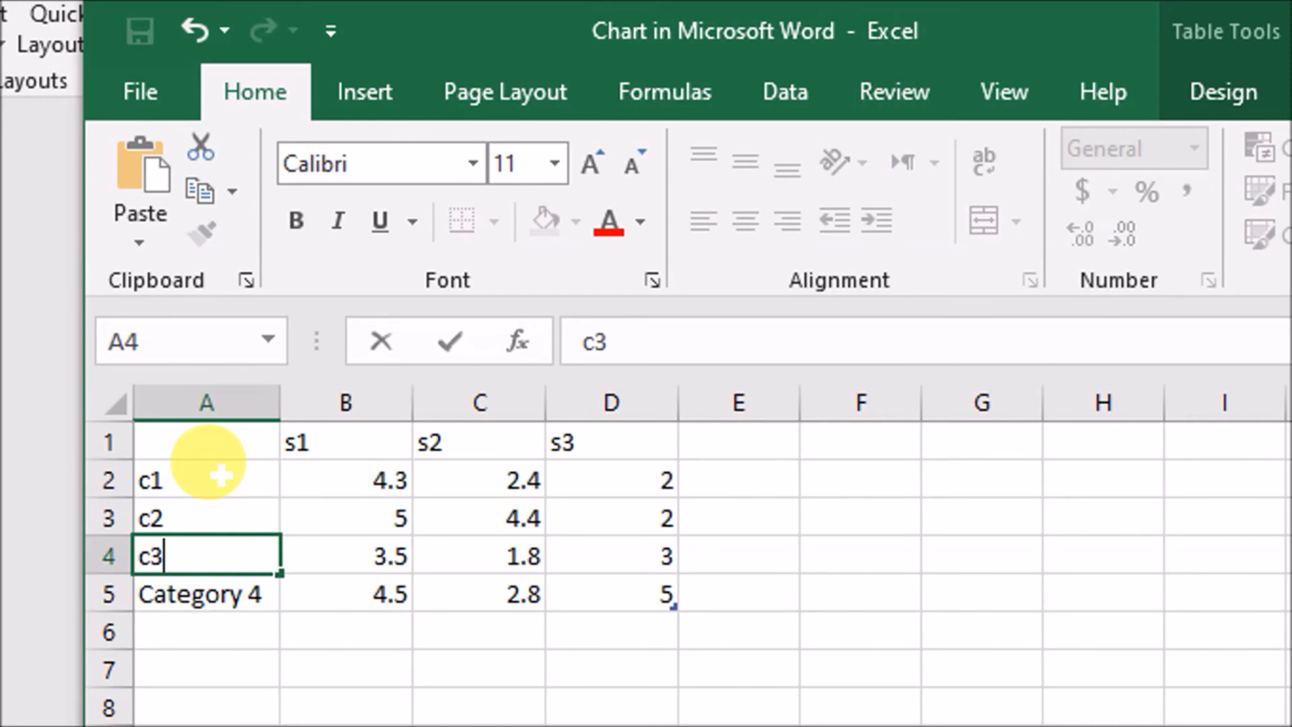
pyautogui.press('Return')
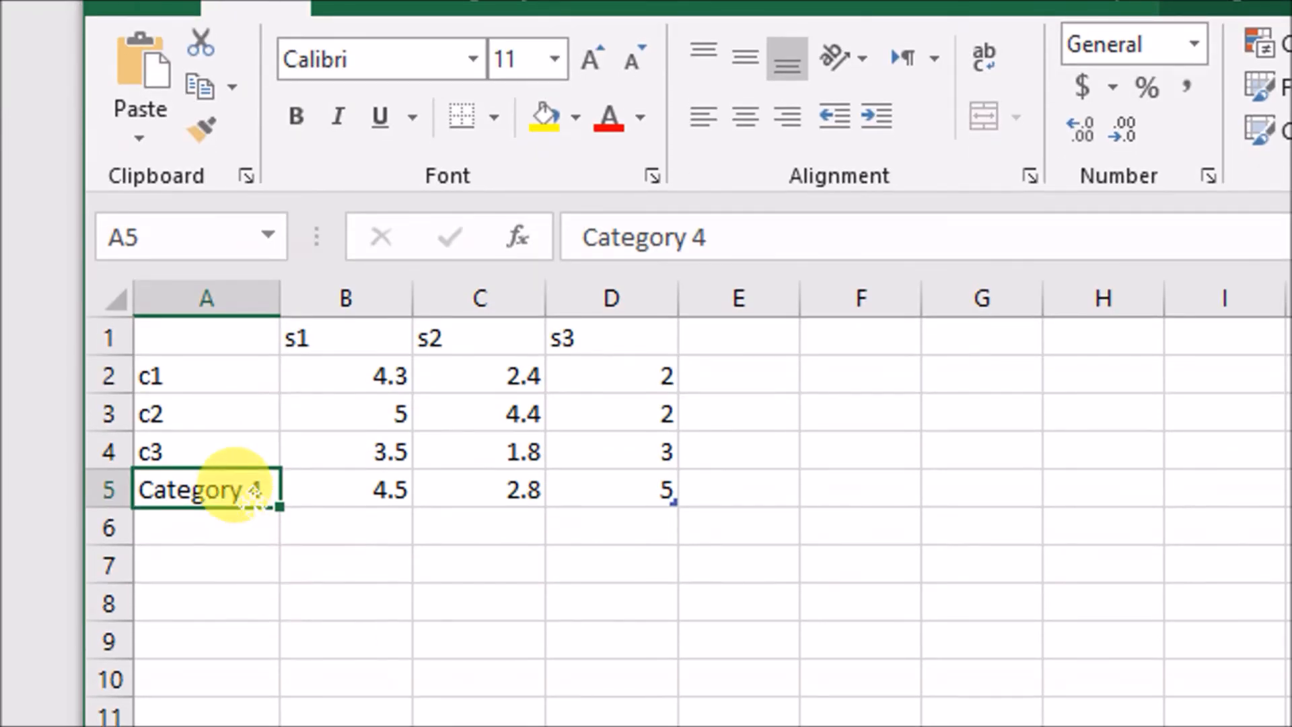
pyautogui.write('c4')
pyautogui.press('Return')
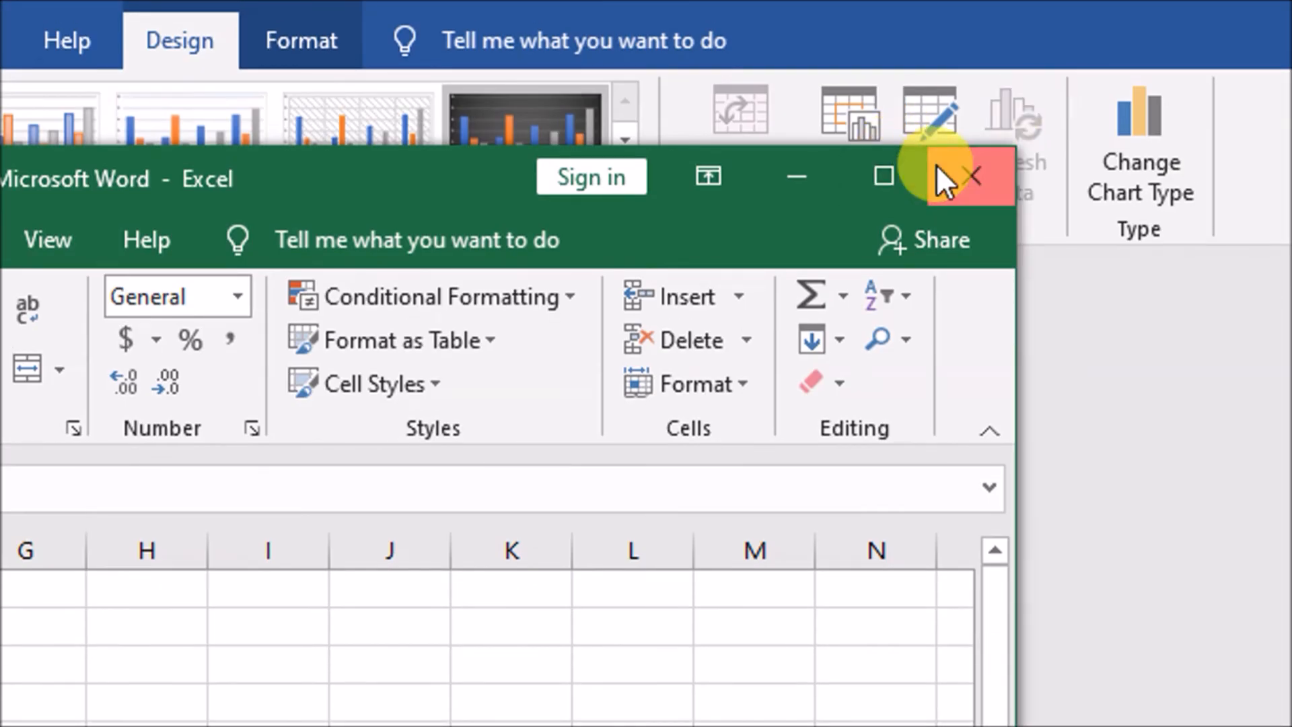
pyautogui.click(956, 175)
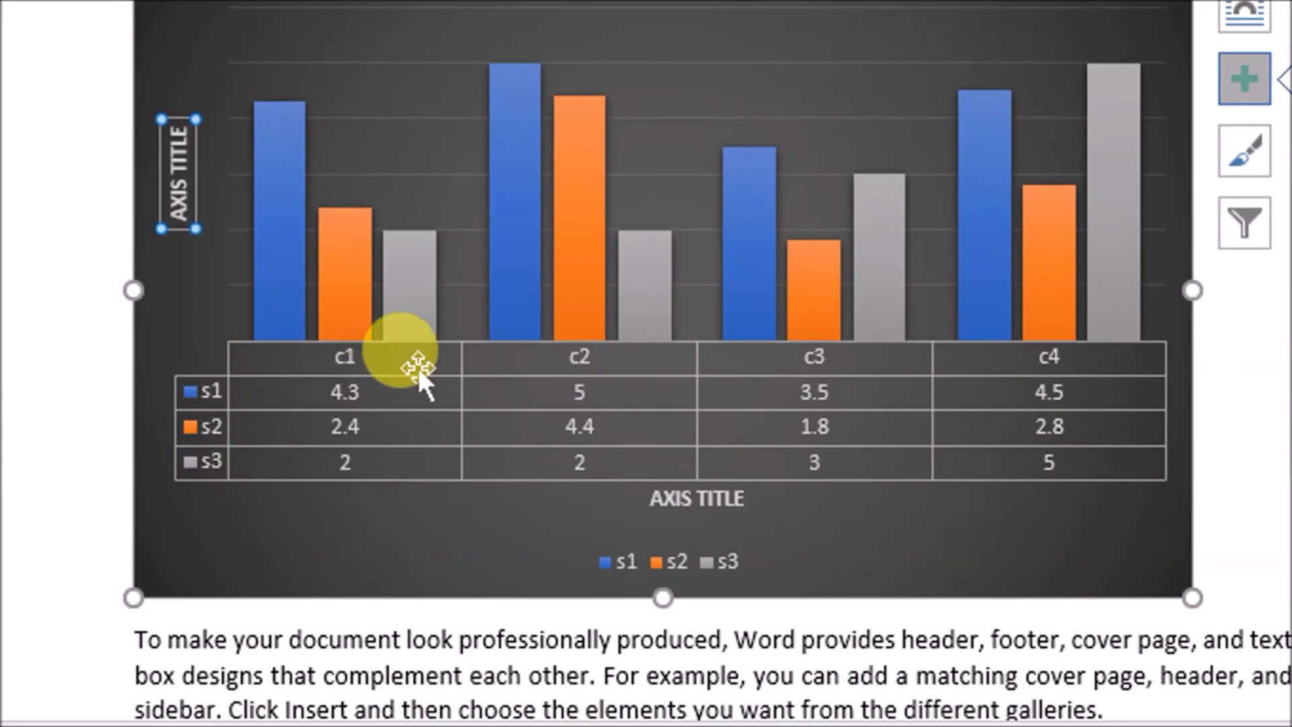
# Turn the chart's axes back on and remove its data table
pyautogui.click(1244, 78)
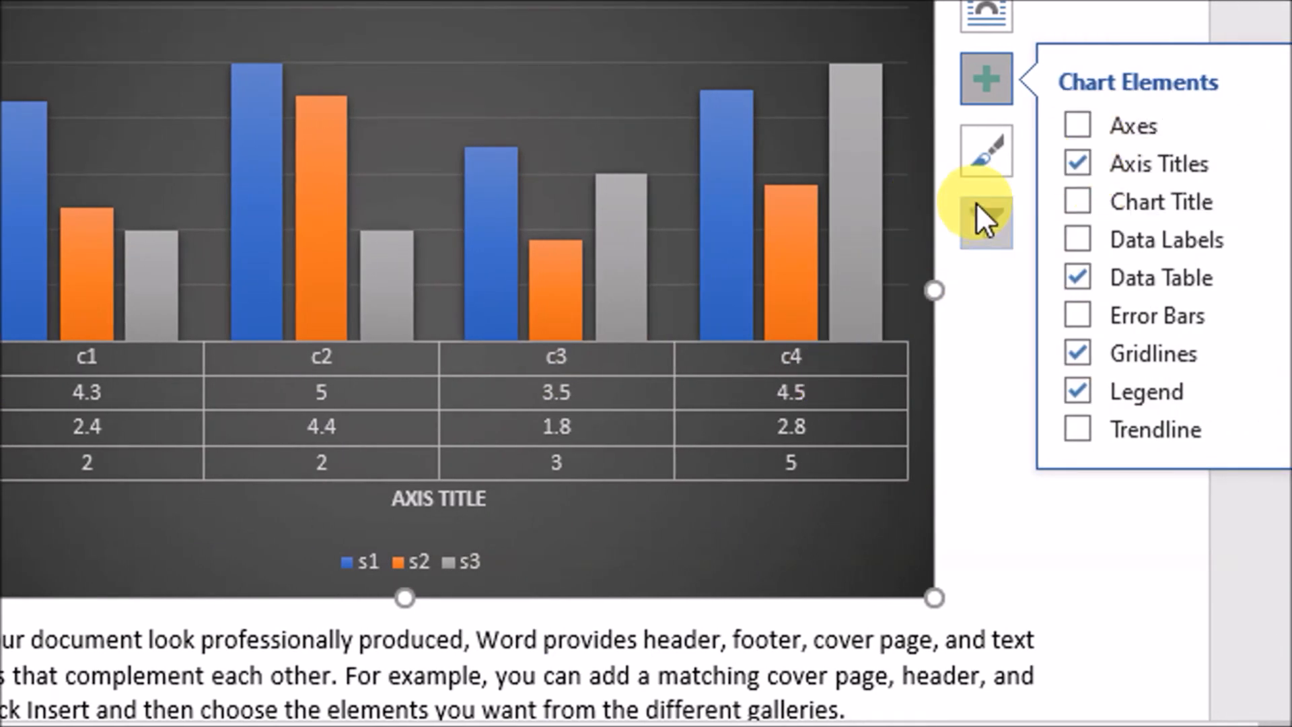
pyautogui.click(1076, 128)
pyautogui.click(1075, 279)
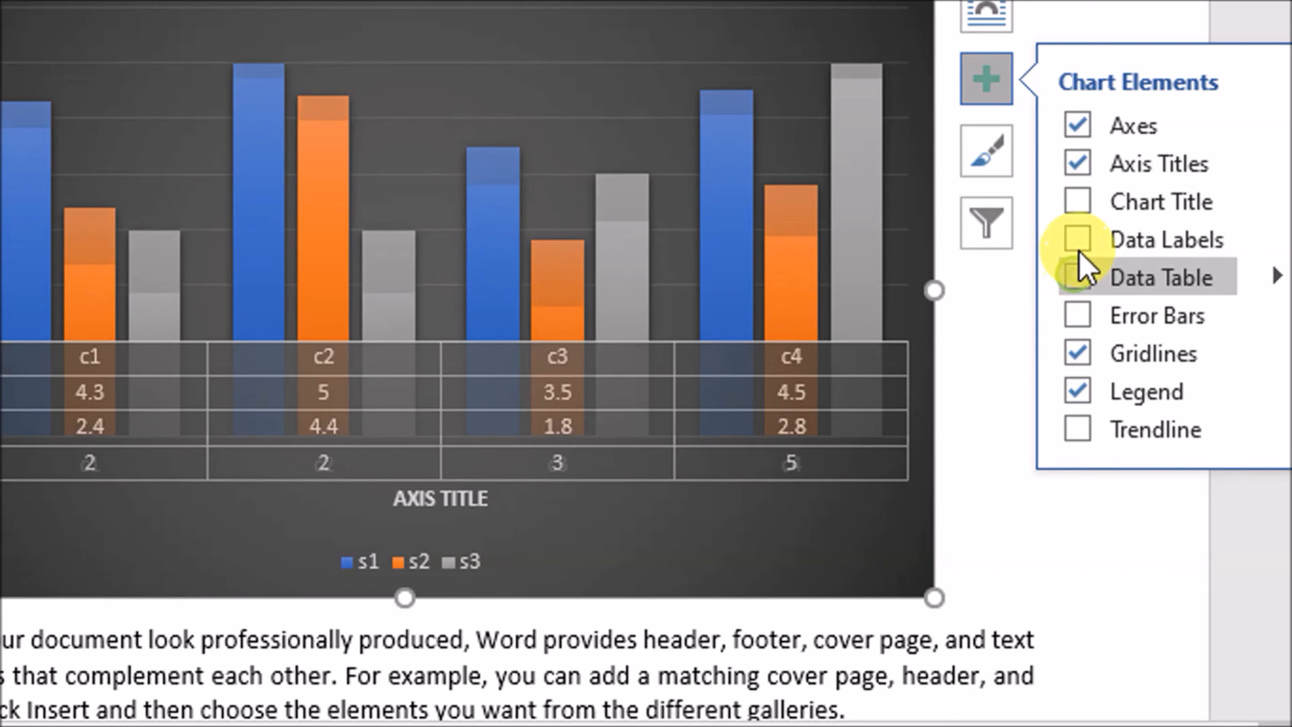
# Show the data labels and chart title on the chart, and cancel adding a trendline
pyautogui.click(1078, 240)
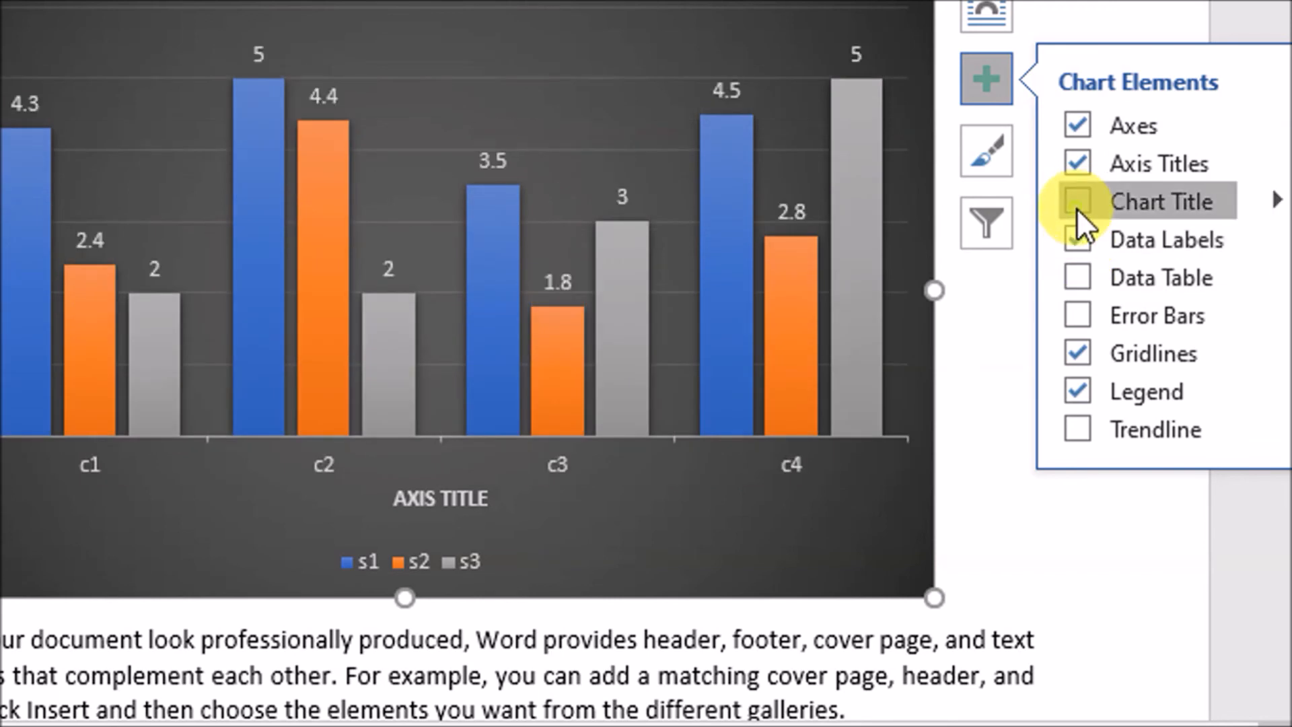
pyautogui.click(1077, 202)
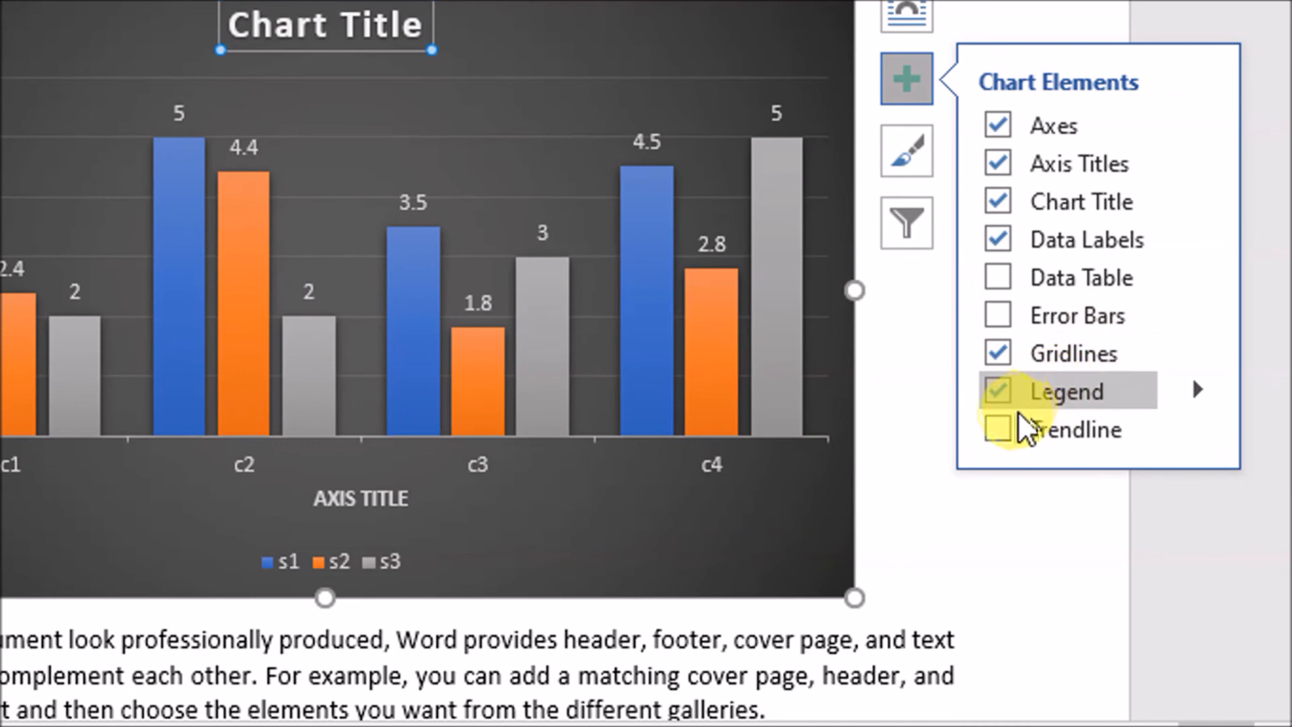
pyautogui.click(1286, 431)
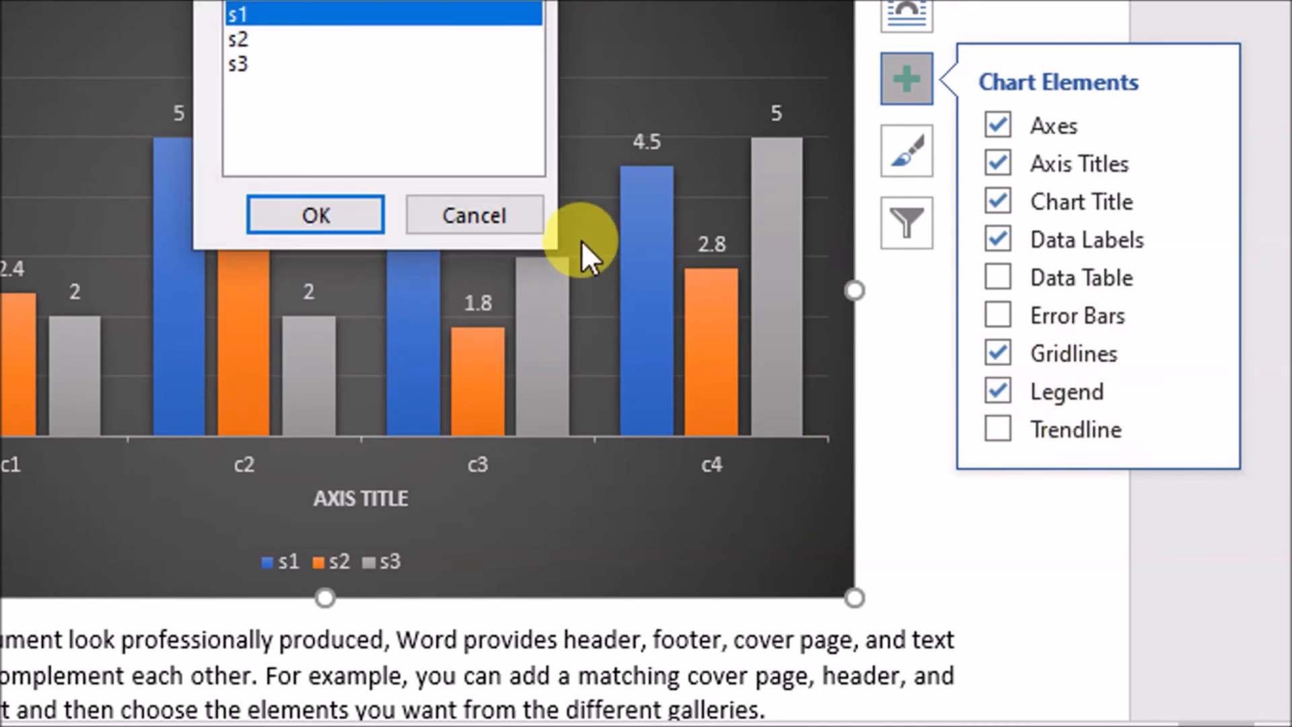
pyautogui.click(519, 231)
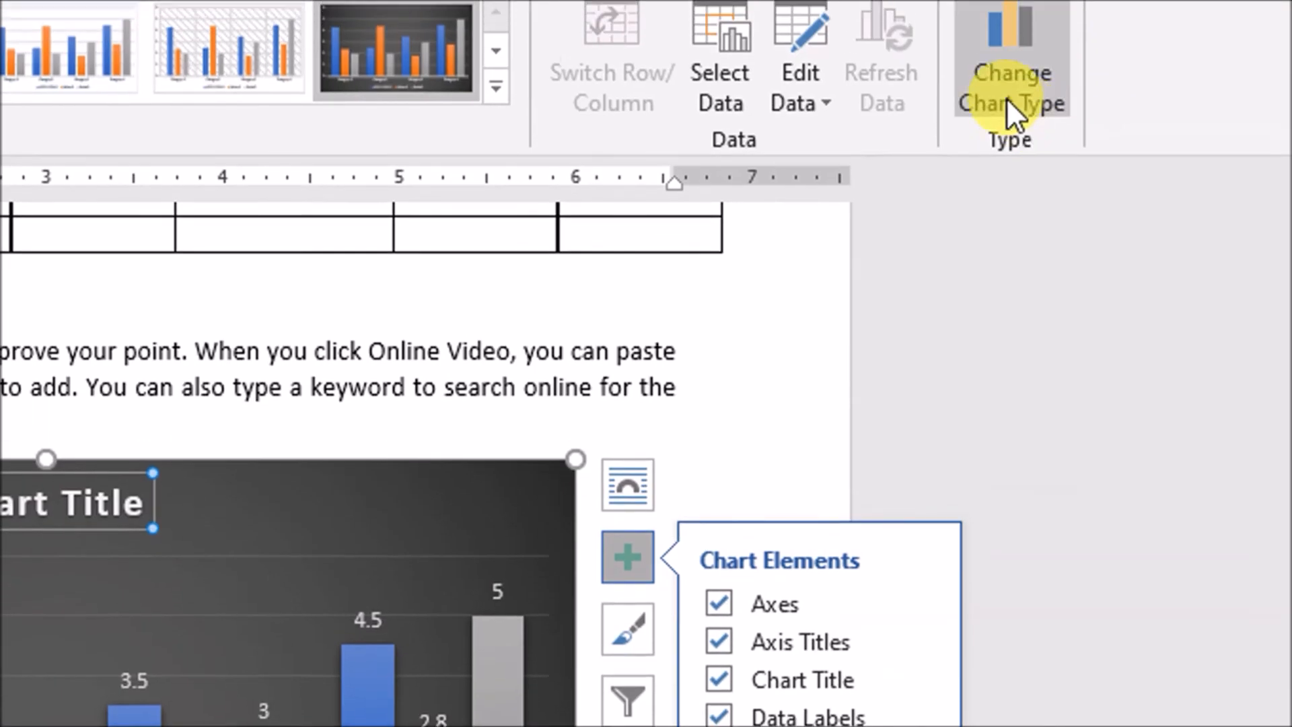
# Change the chart type to Bar of Pie and apply a chart style with shaded slices on a white background
pyautogui.click(996, 107)
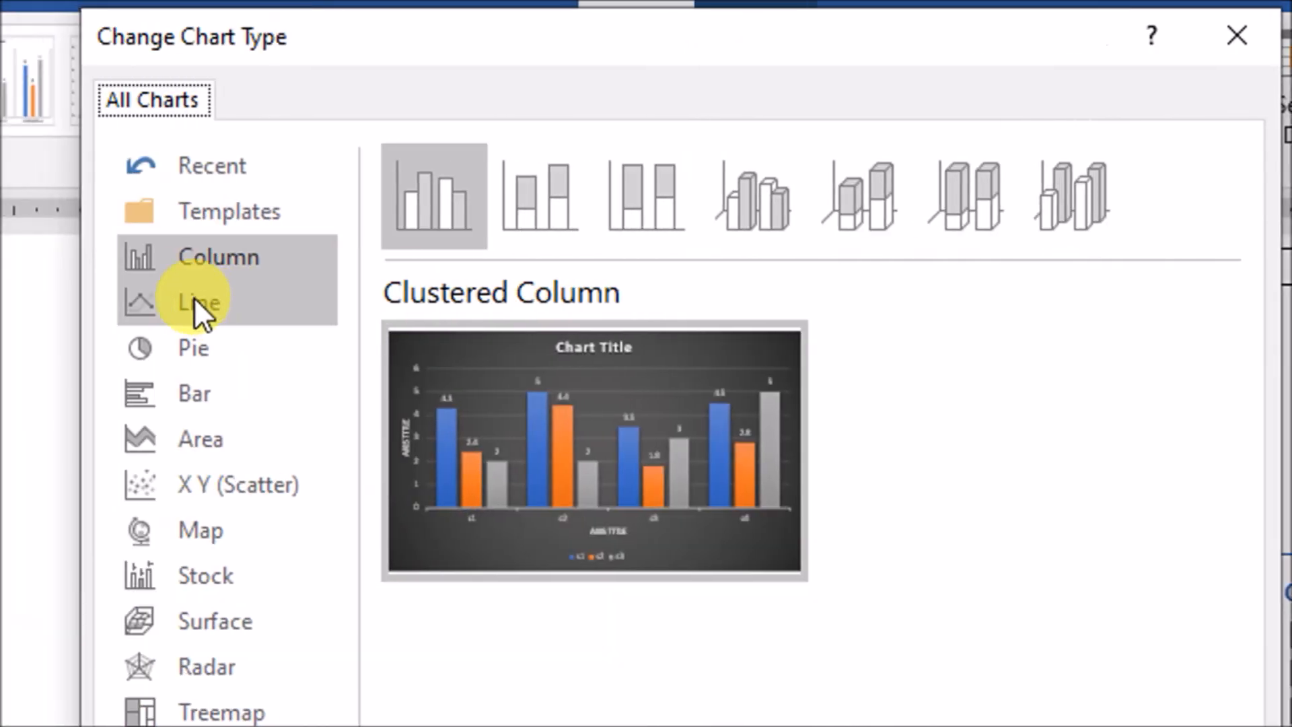
pyautogui.click(196, 341)
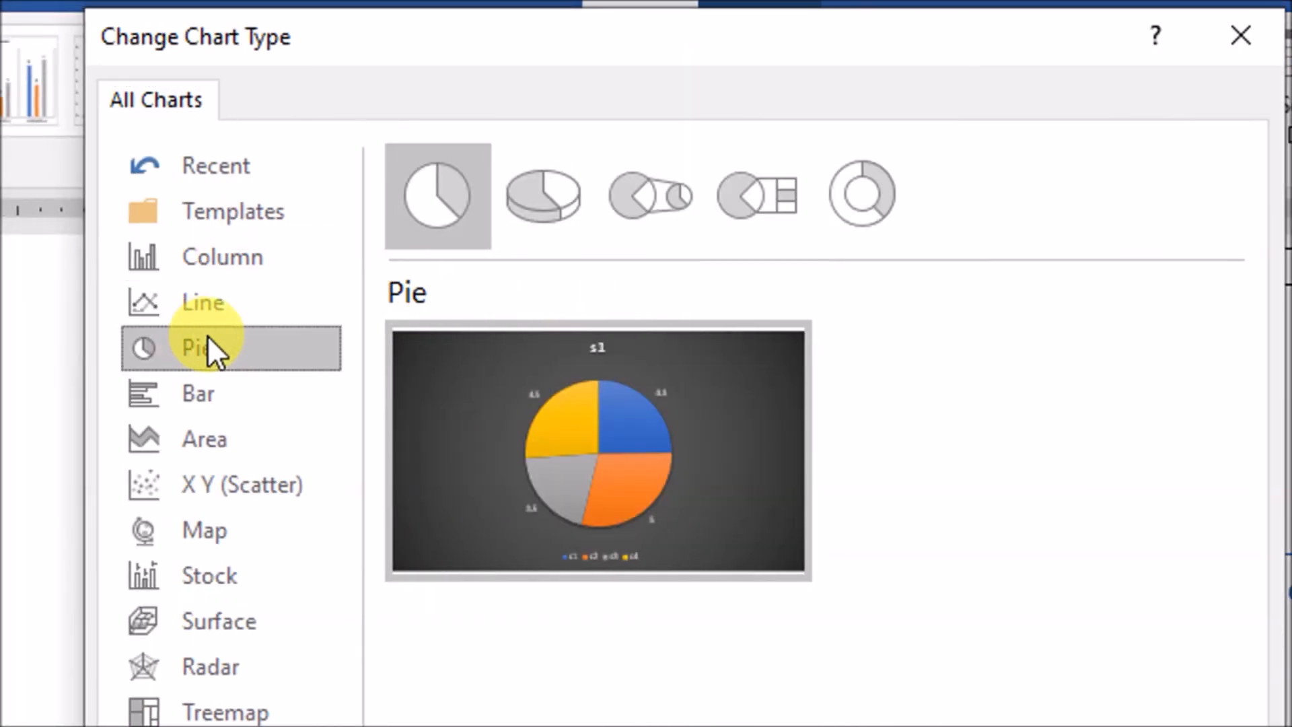
pyautogui.moveTo(542, 462)
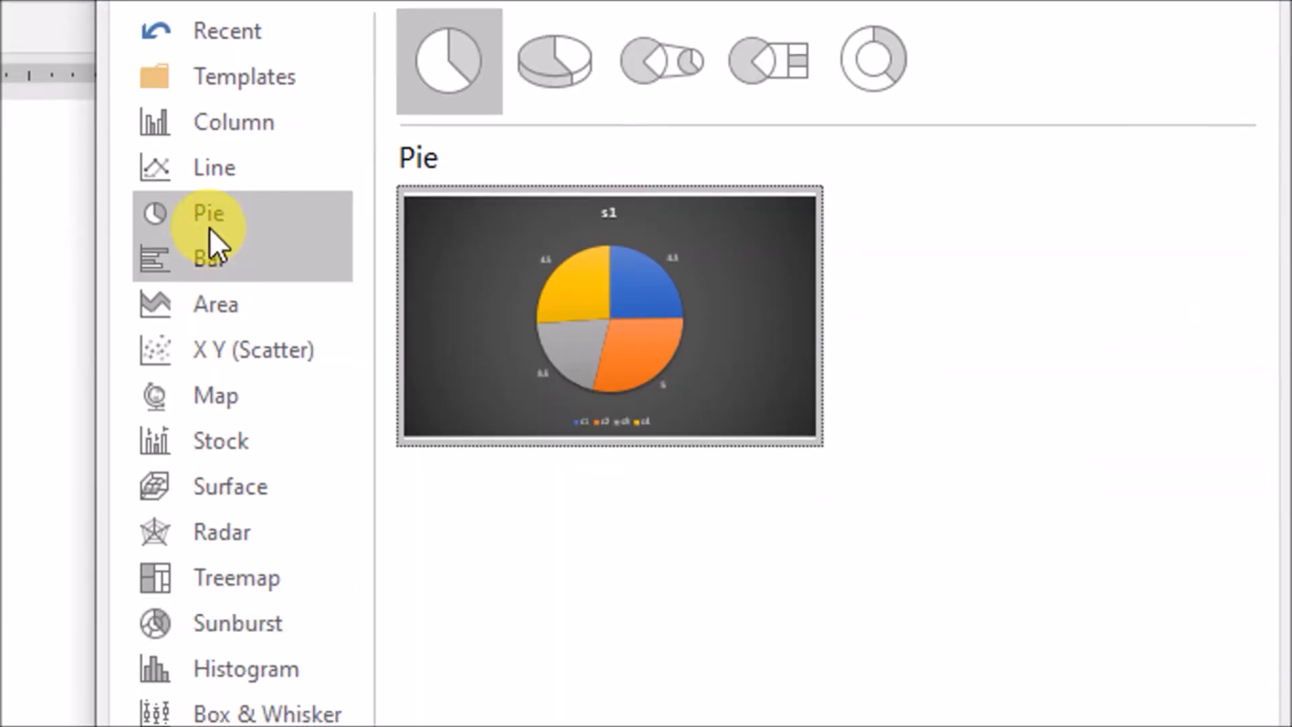
pyautogui.click(641, 108)
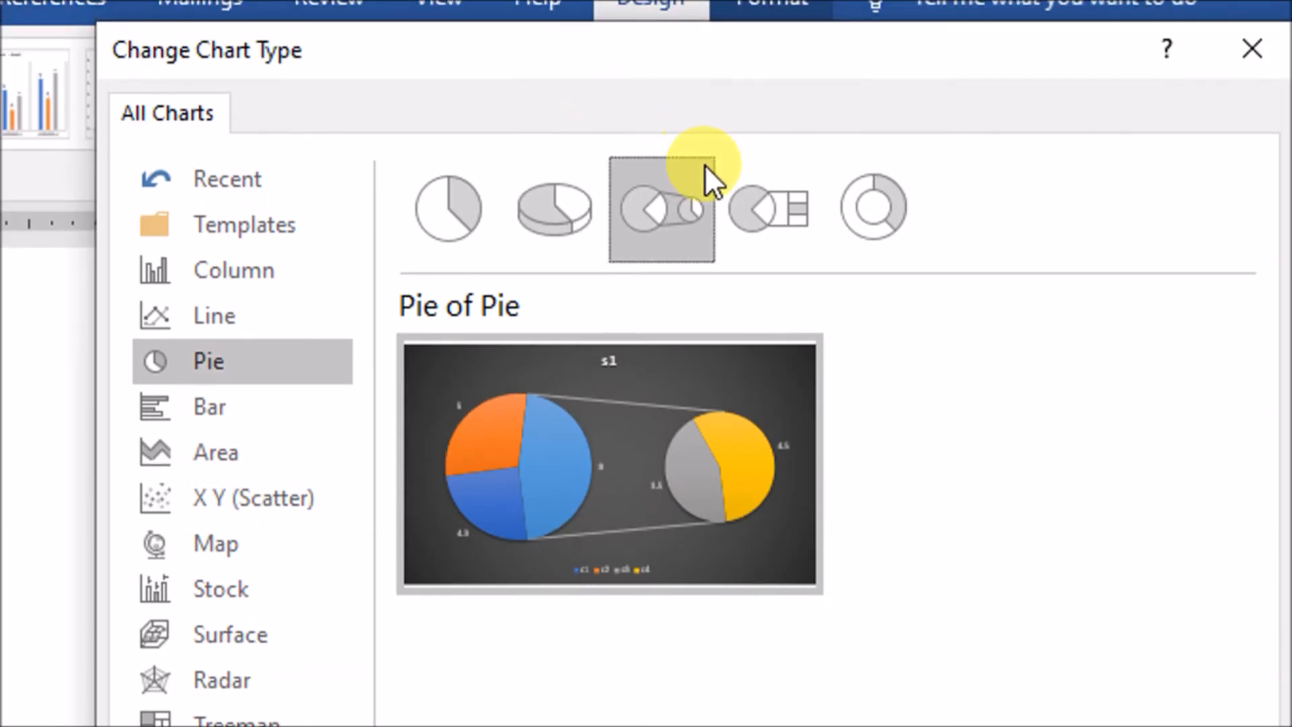
pyautogui.click(768, 209)
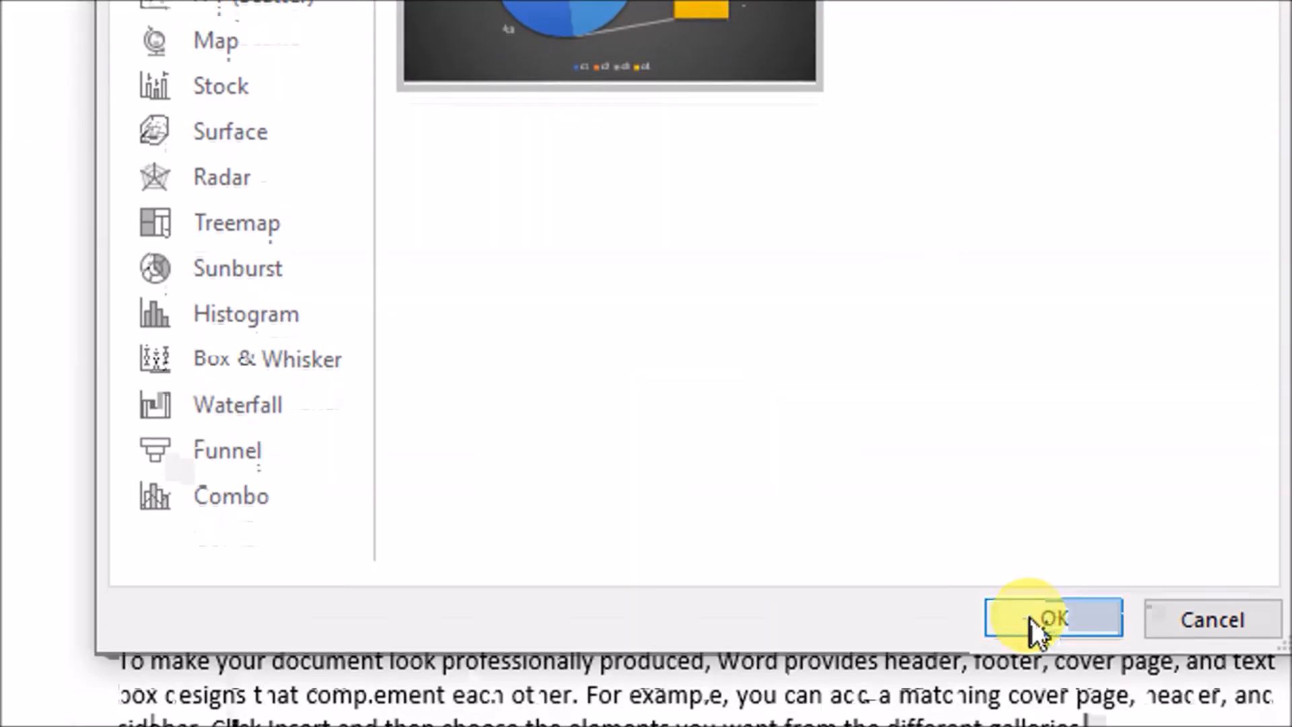
pyautogui.click(1033, 625)
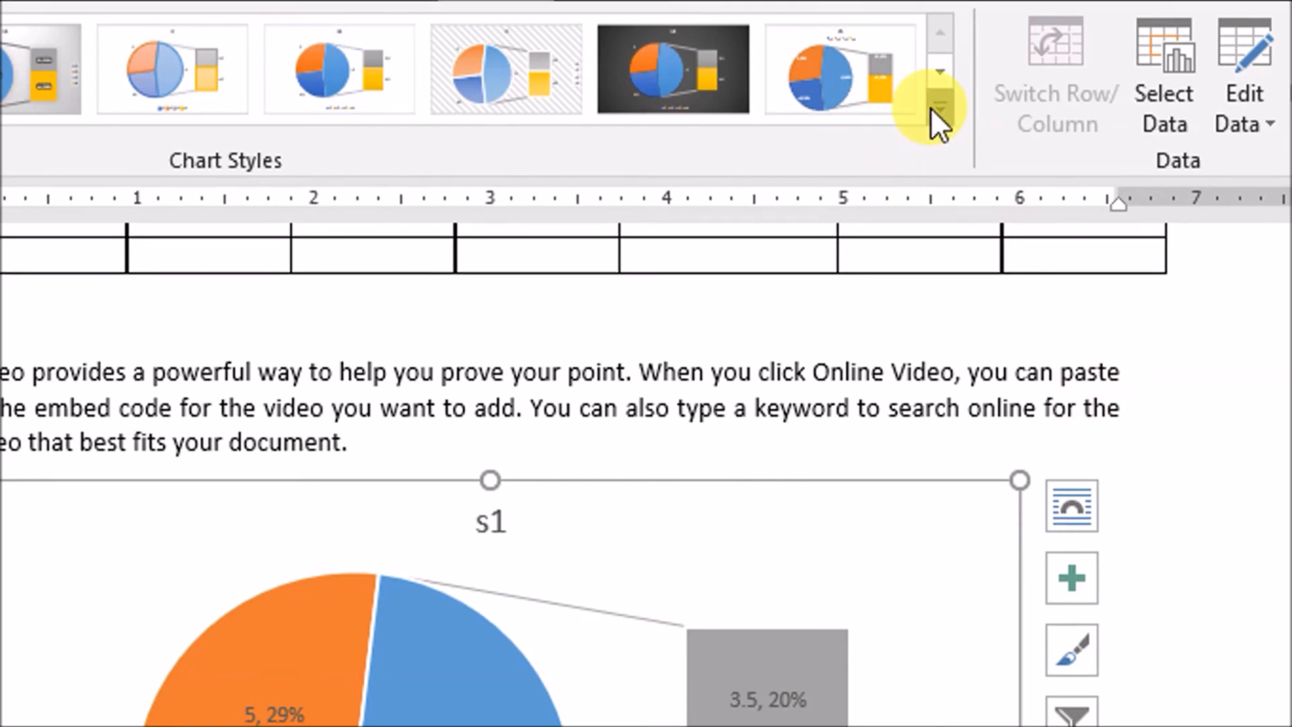
pyautogui.click(940, 108)
pyautogui.click(173, 188)
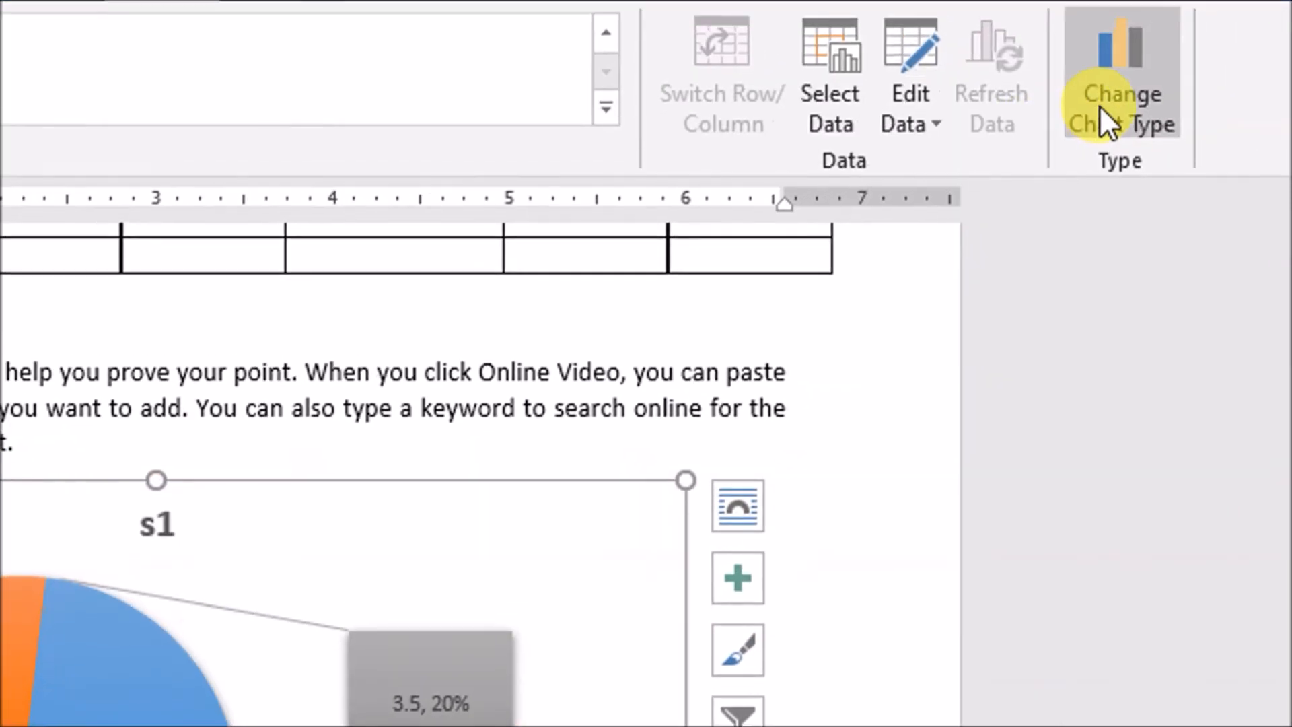
# Change the chart type to Radar and apply a chart style with a dark grey background
pyautogui.click(1114, 111)
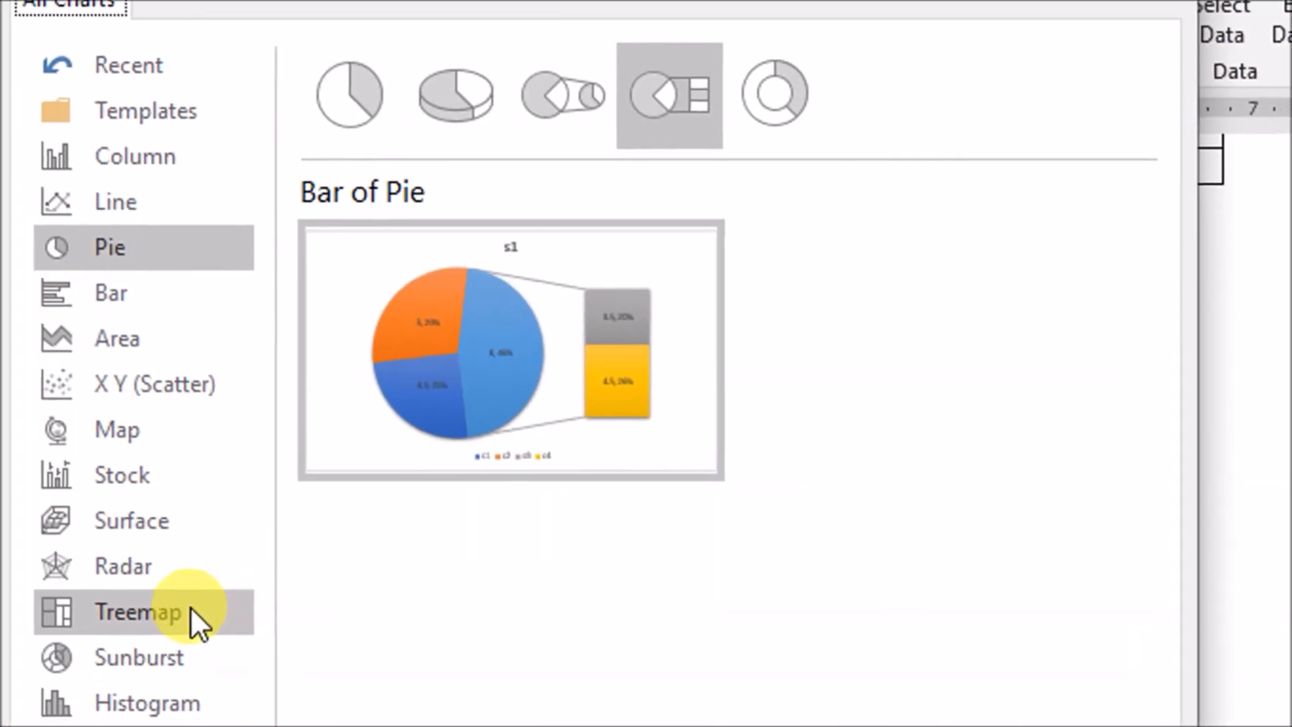
pyautogui.click(138, 686)
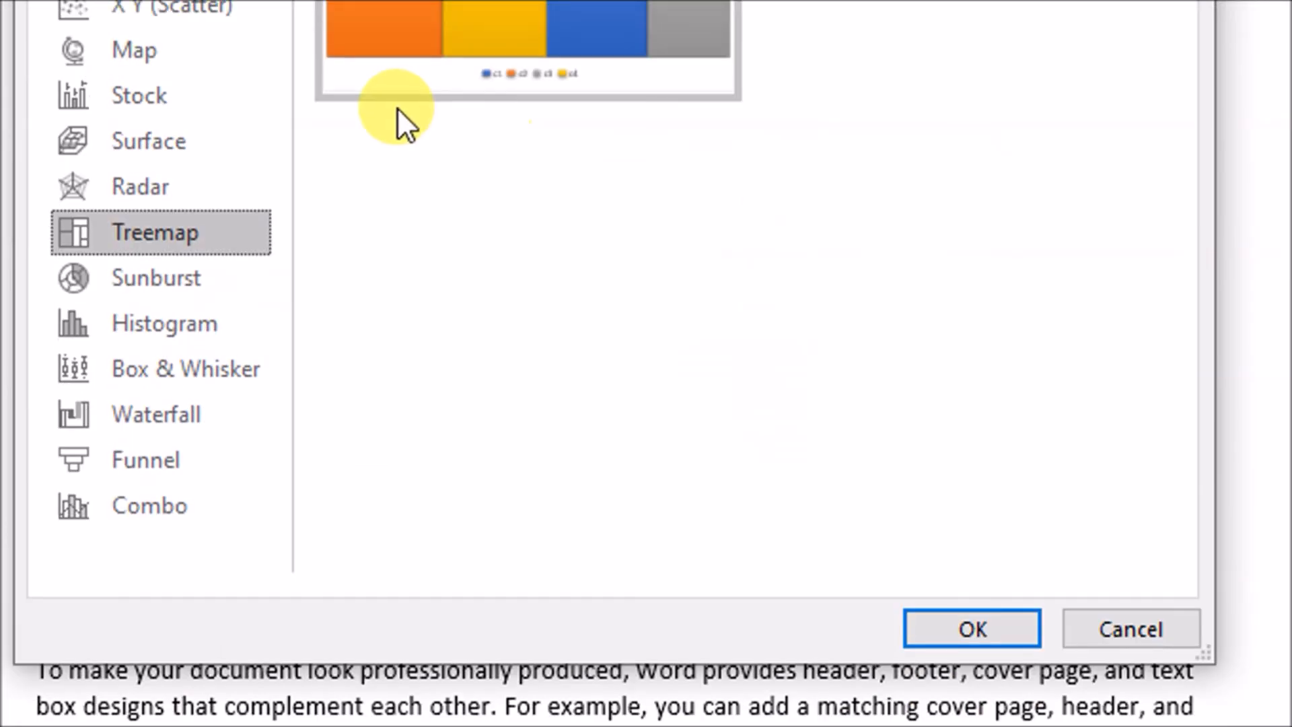
pyautogui.click(193, 95)
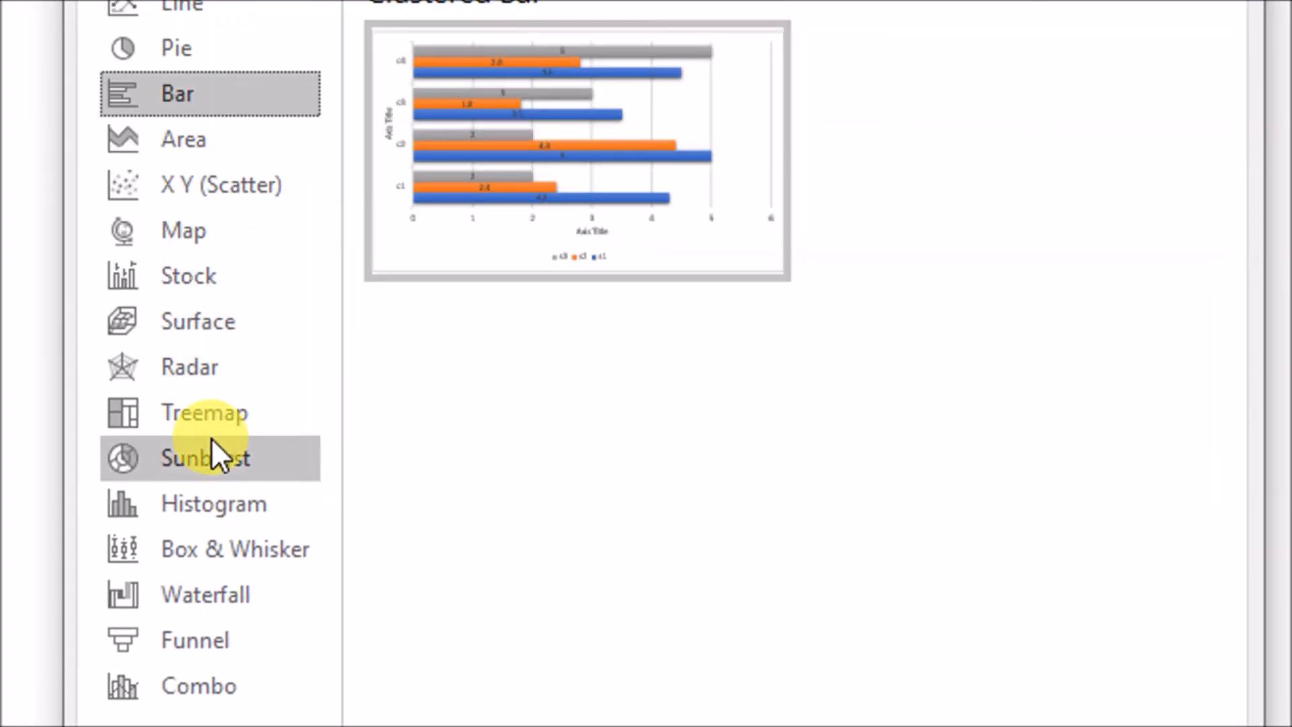
pyautogui.click(194, 370)
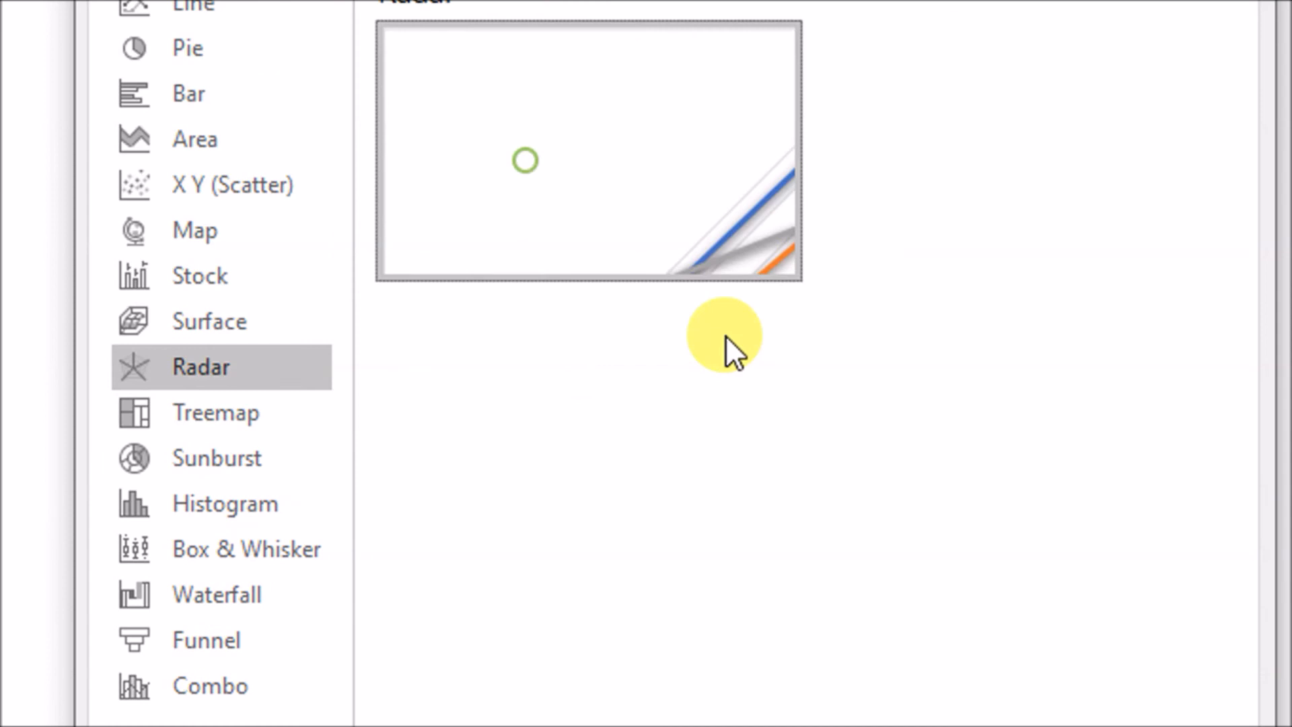
pyautogui.click(1013, 626)
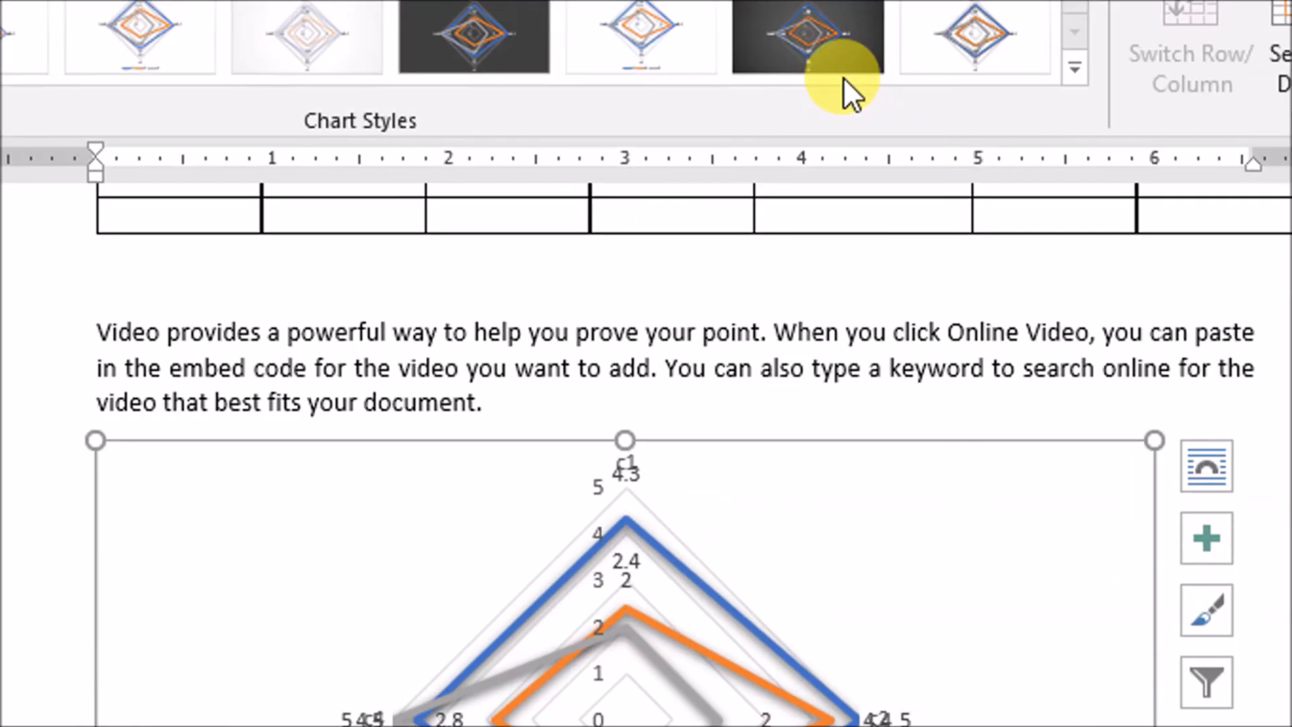
pyautogui.click(842, 81)
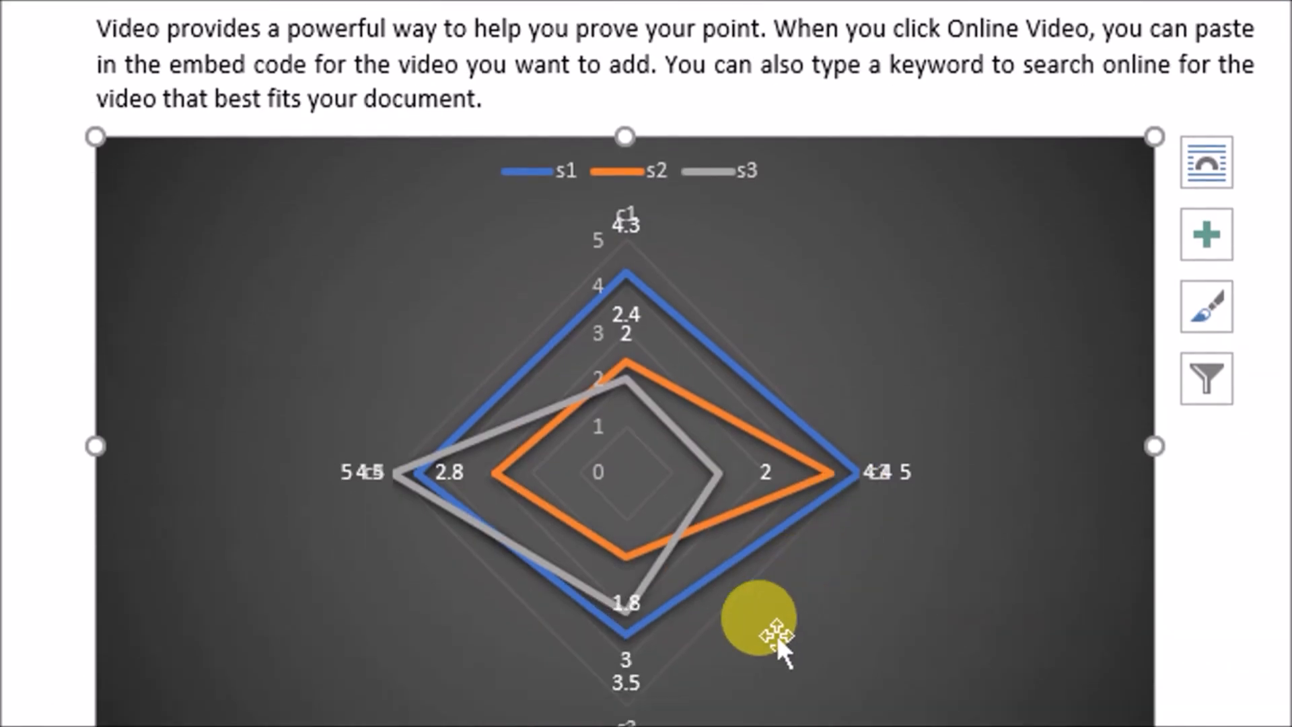